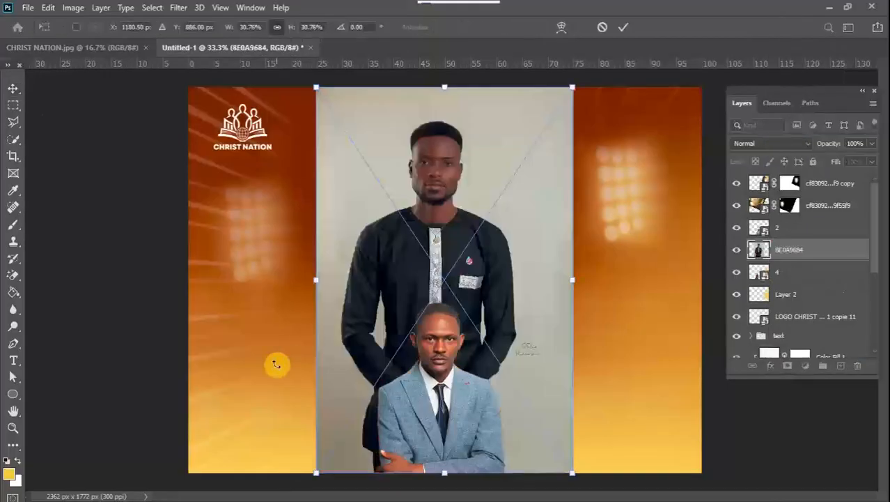
# Step: Select the subject of layer 8E0A9684, mask out its backdrop, and move the cut-out man to the lower left of the flyer
pyautogui.click(152, 7)
pyautogui.click(179, 160)
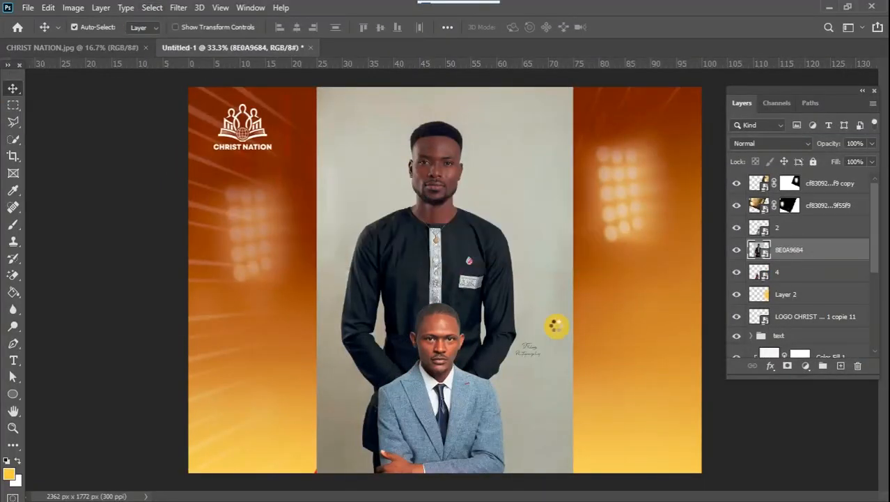
pyautogui.click(787, 366)
pyautogui.moveTo(448, 221); pyautogui.dragTo(430, 260)
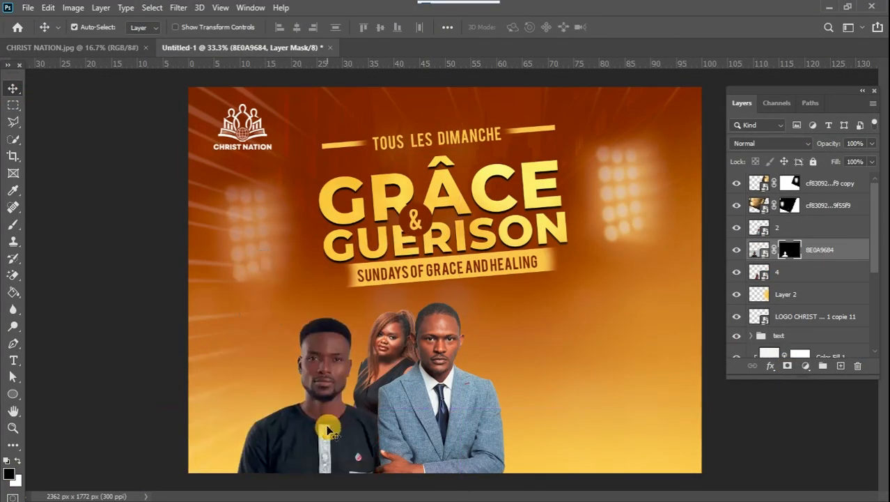
# Step: Scale down the masked man in the black shirt and place his layer below layer 4, behind the woman
pyautogui.hotkey('ctrl', 't')
pyautogui.moveTo(279, 394); pyautogui.dragTo(255, 313)
pyautogui.press('Return')
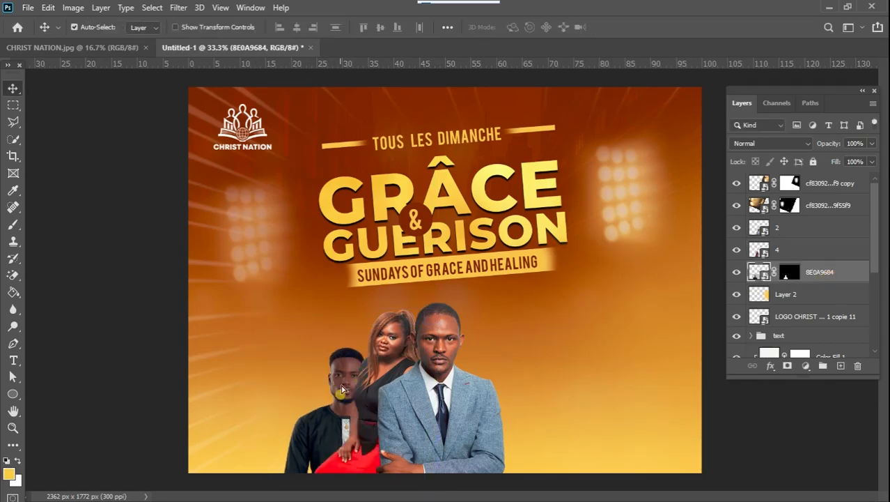
pyautogui.click(795, 218)
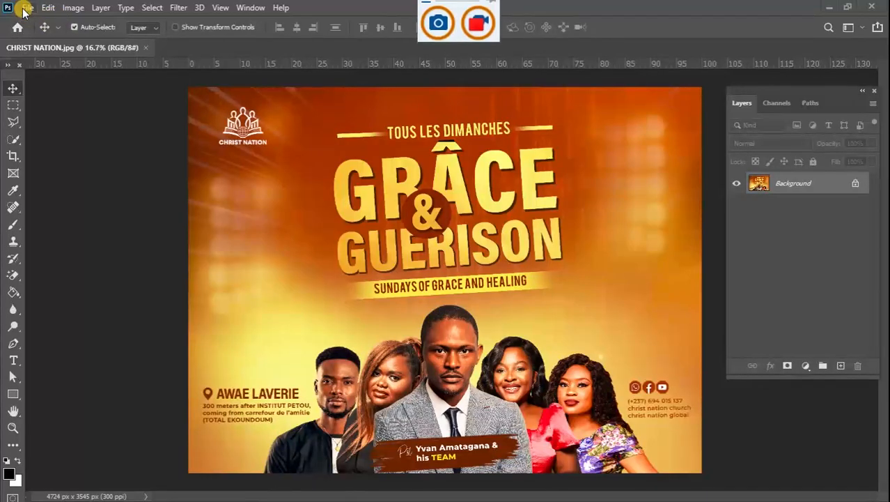
# Step: Create a new 20 × 15 cm RGB document at 300 pixels/inch with a white background
pyautogui.click(27, 8)
pyautogui.click(32, 19)
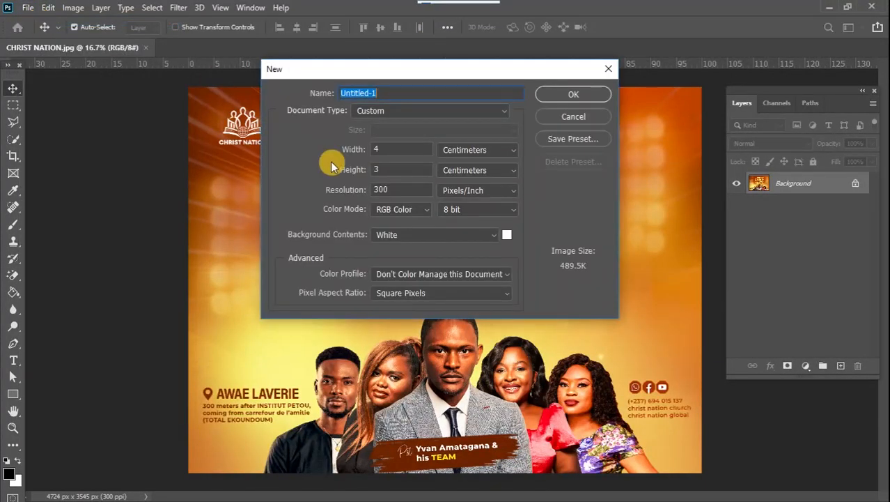
pyautogui.doubleClick(391, 149)
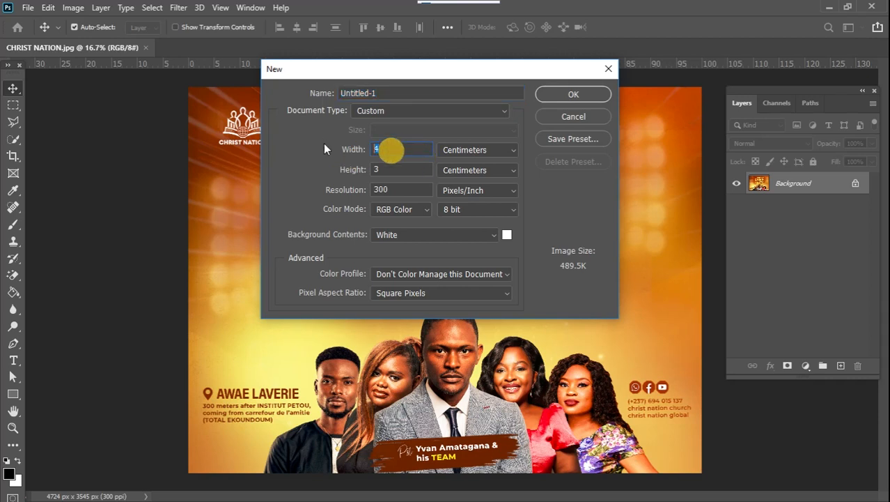
pyautogui.write('20')
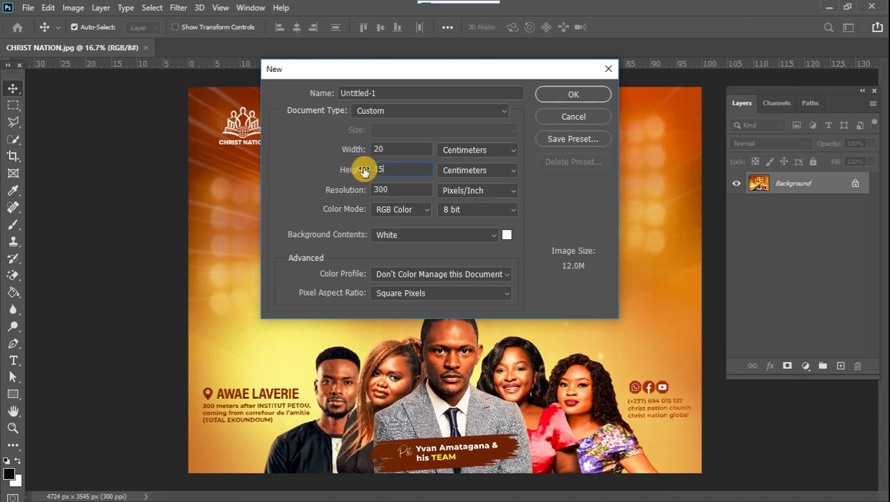
pyautogui.click(561, 94)
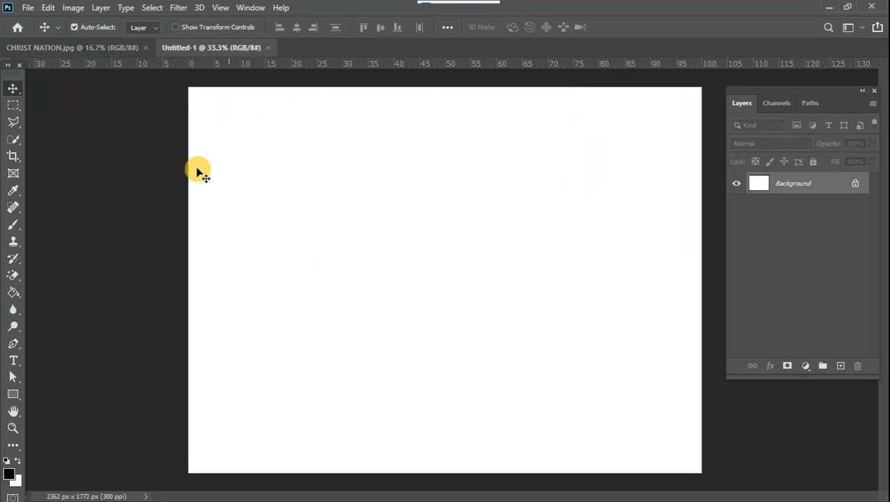
# Step: Add a gradient fill layer to the blank document, using the Blue_01 preset as its starting gradient
pyautogui.click(94, 47)
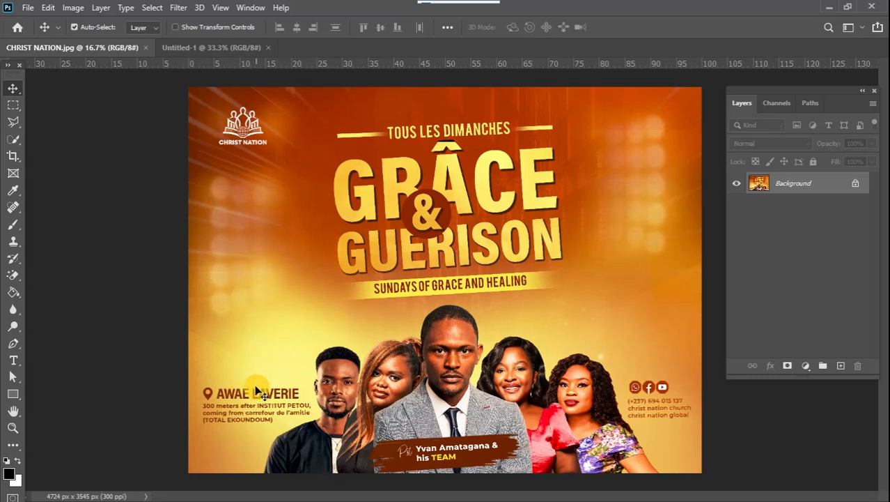
pyautogui.click(220, 46)
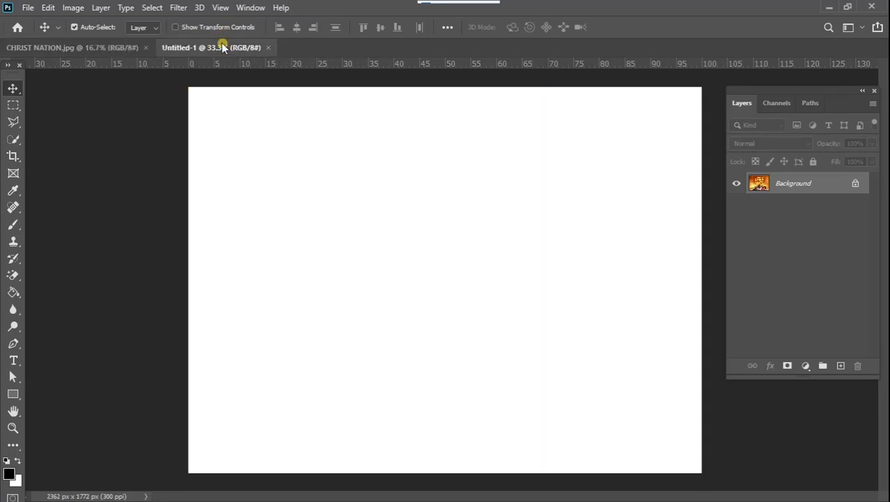
pyautogui.click(807, 366)
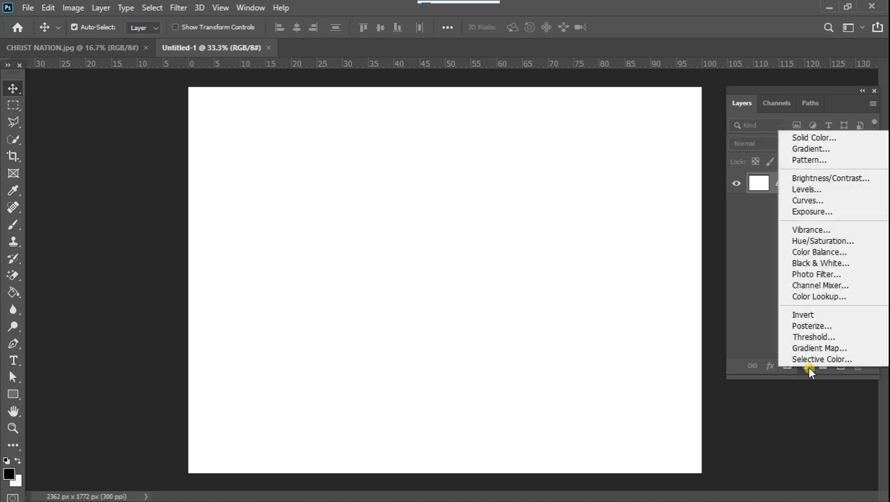
pyautogui.click(820, 148)
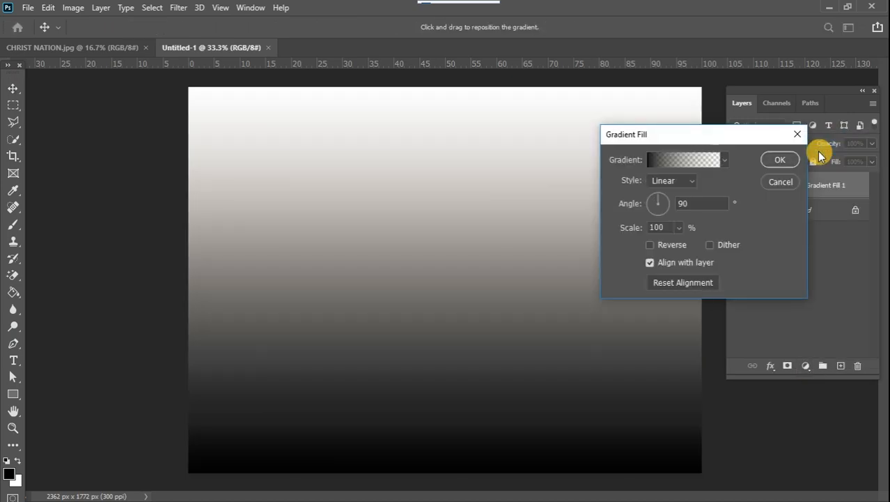
pyautogui.click(698, 161)
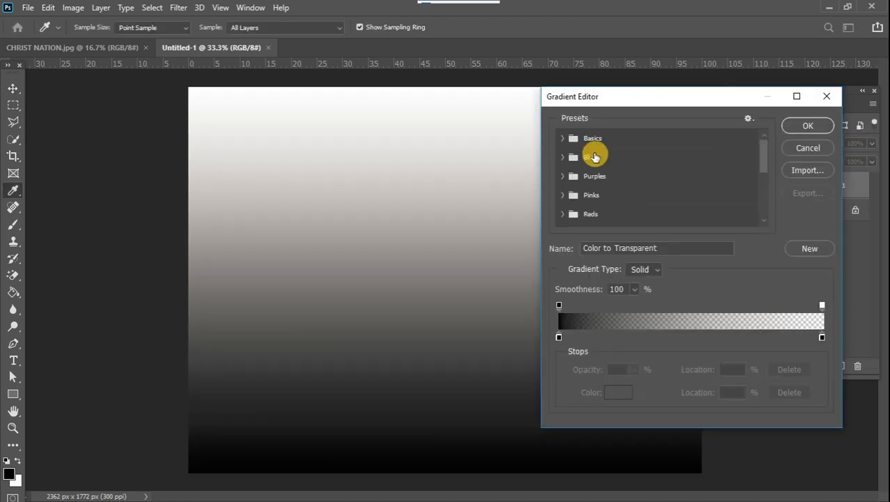
pyautogui.click(566, 156)
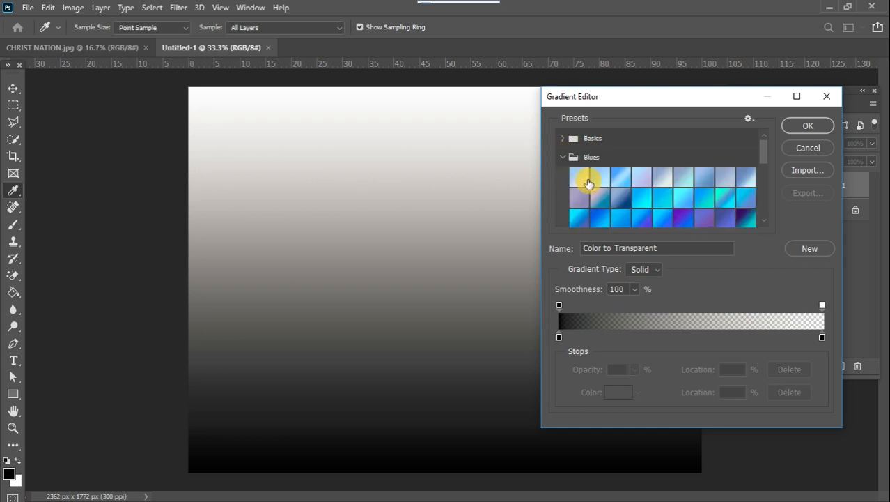
pyautogui.click(588, 183)
# Step: Change the gradient's starting colour stop to burnt orange 954600, with saturation at 100%
pyautogui.click(559, 339)
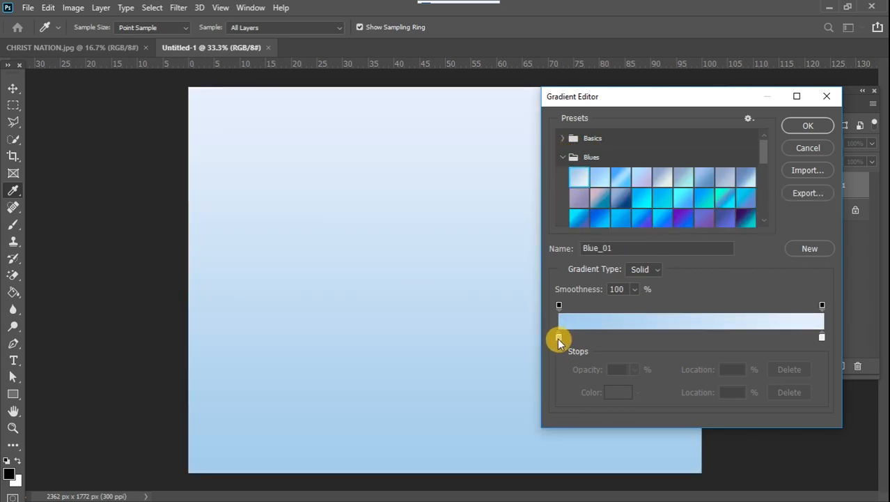
pyautogui.doubleClick(559, 339)
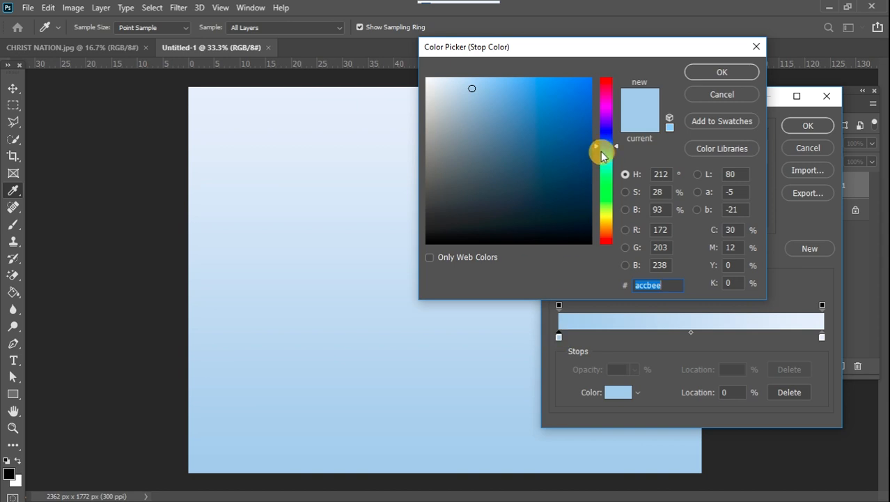
pyautogui.moveTo(597, 155); pyautogui.dragTo(592, 230)
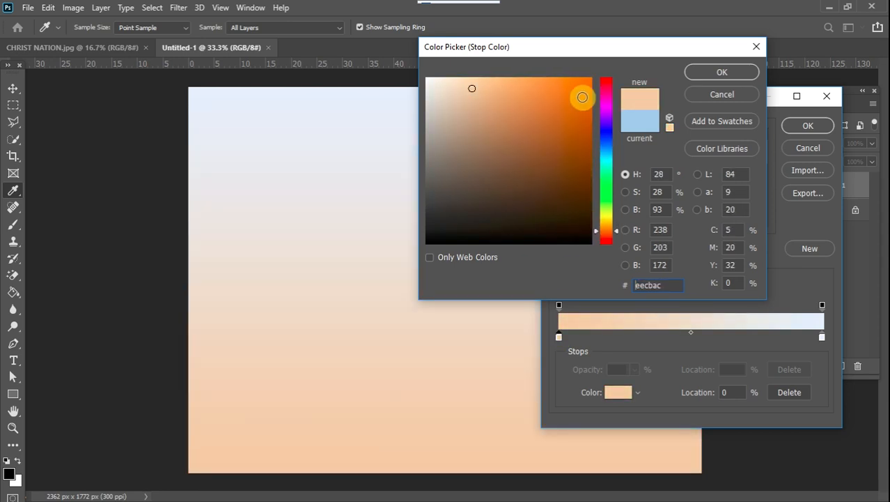
pyautogui.click(583, 97)
pyautogui.moveTo(587, 93); pyautogui.dragTo(572, 146)
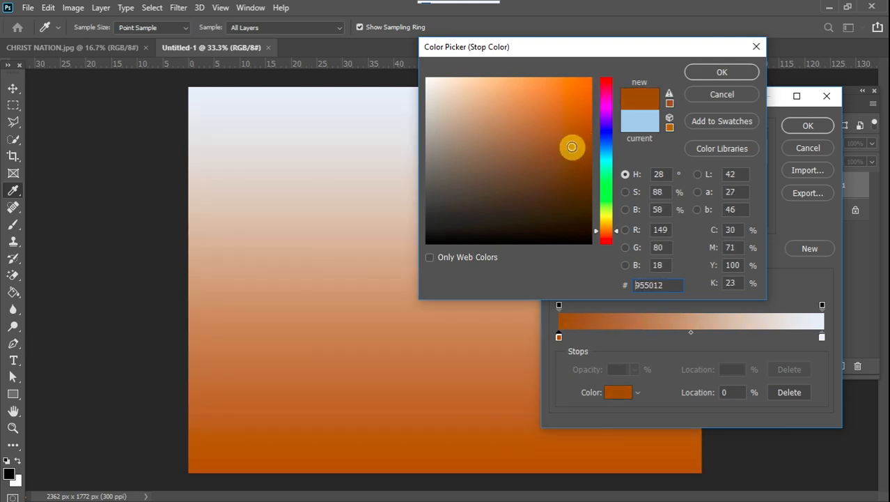
pyautogui.click(627, 193)
pyautogui.moveTo(616, 104); pyautogui.dragTo(618, 78)
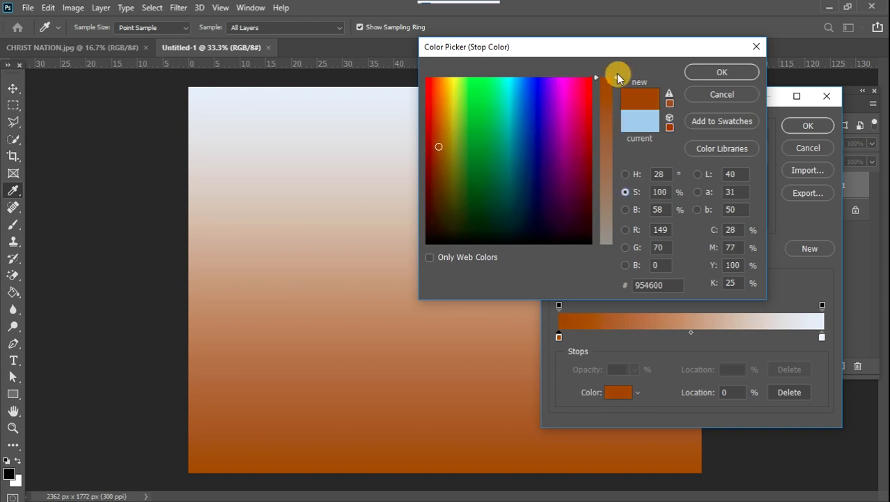
pyautogui.click(706, 69)
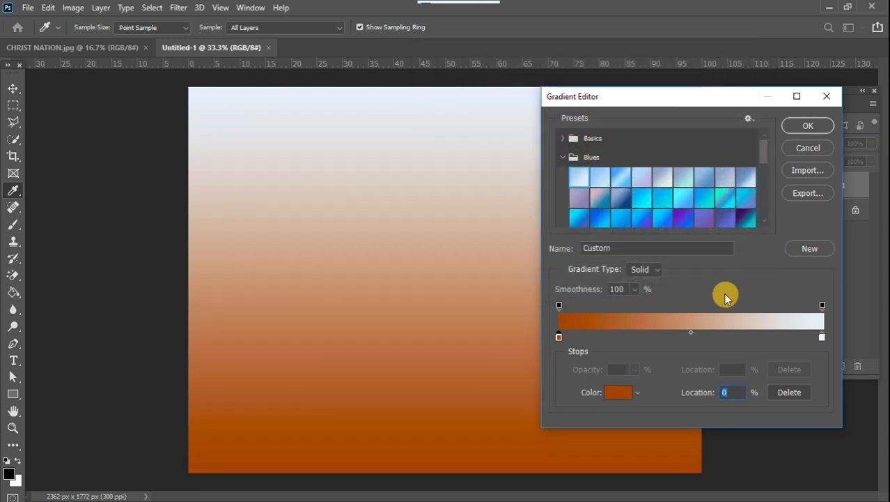
# Step: Set the gradient's end colour stop to golden yellow f1ca51 at location 99%
pyautogui.click(822, 340)
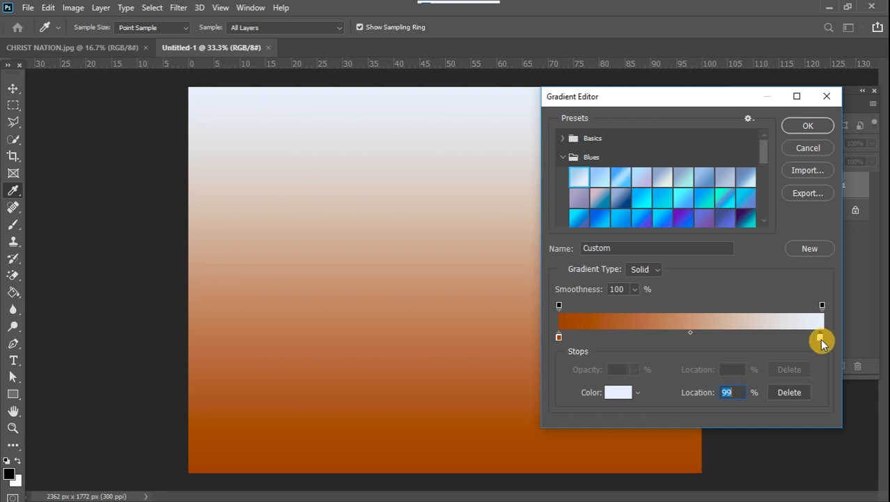
pyautogui.doubleClick(822, 341)
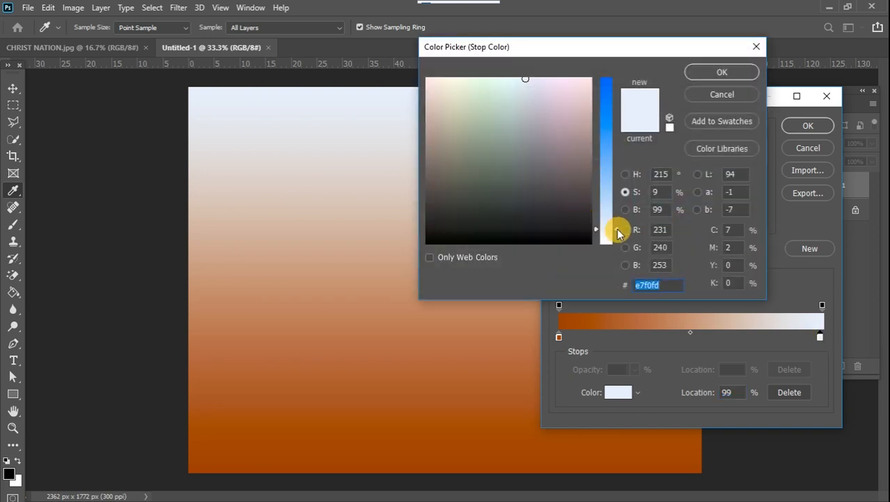
pyautogui.moveTo(617, 233); pyautogui.dragTo(622, 137)
pyautogui.click(447, 86)
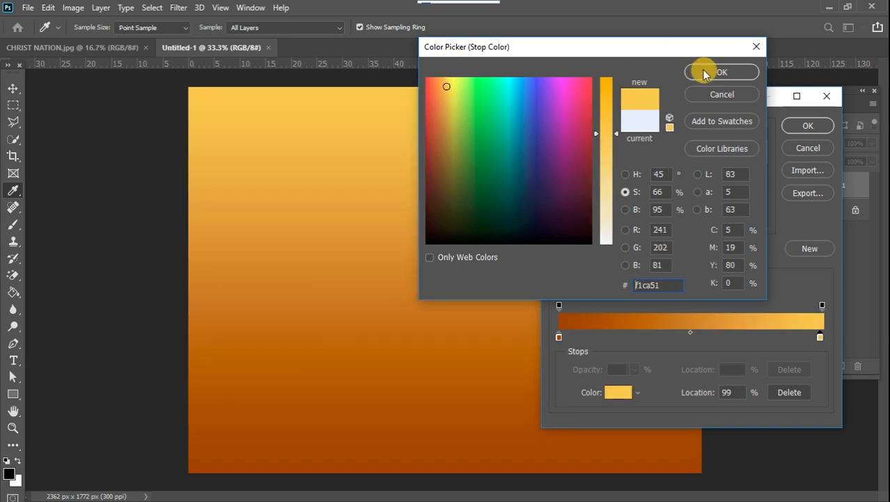
pyautogui.click(713, 72)
# Step: Shift the gradient's colour midpoint to 70% and darken the starting stop to 7c2c00
pyautogui.click(690, 333)
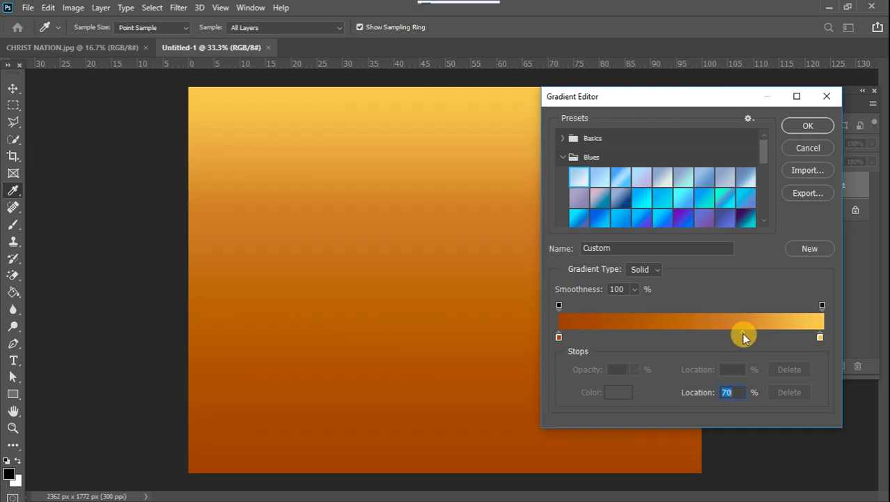
pyautogui.doubleClick(558, 337)
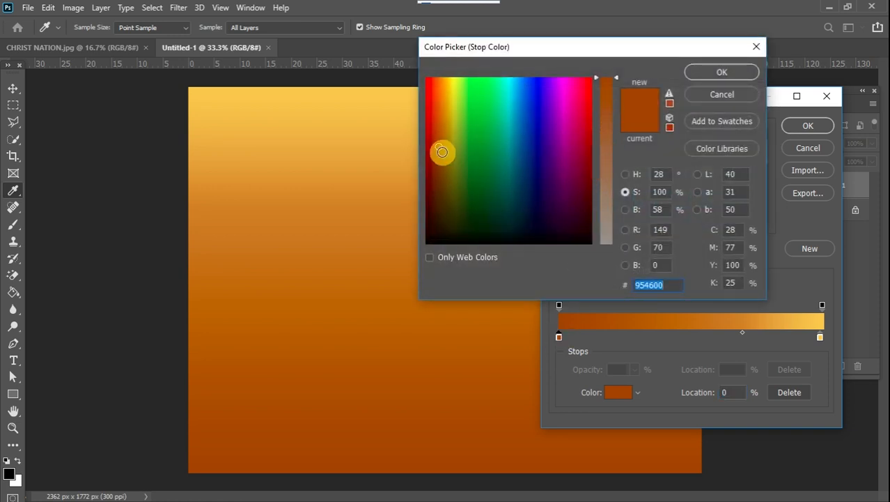
pyautogui.moveTo(439, 149); pyautogui.dragTo(436, 163)
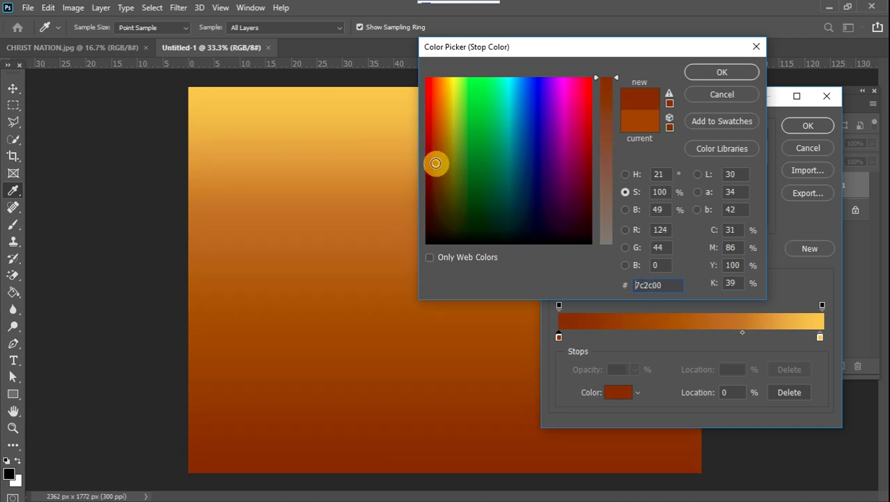
pyautogui.click(722, 72)
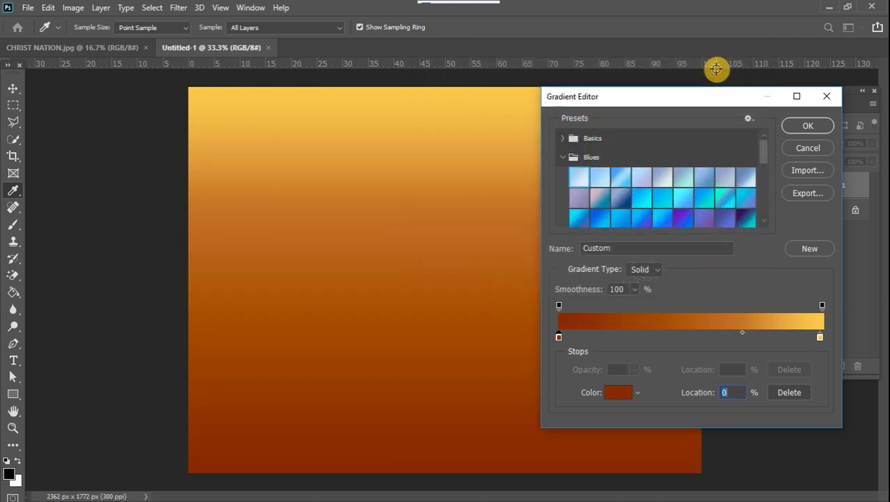
# Step: Accept the custom gradient, reverse it so the dark colour is at the canvas top, and apply the fill
pyautogui.click(808, 123)
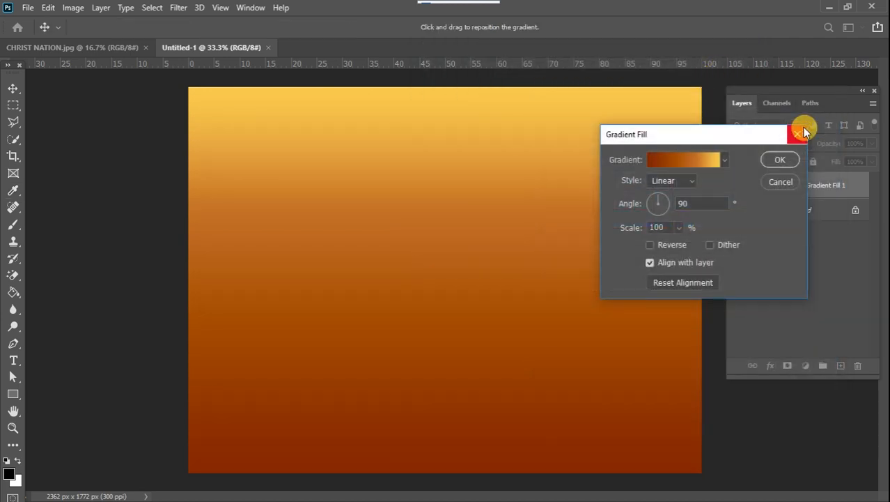
pyautogui.click(650, 246)
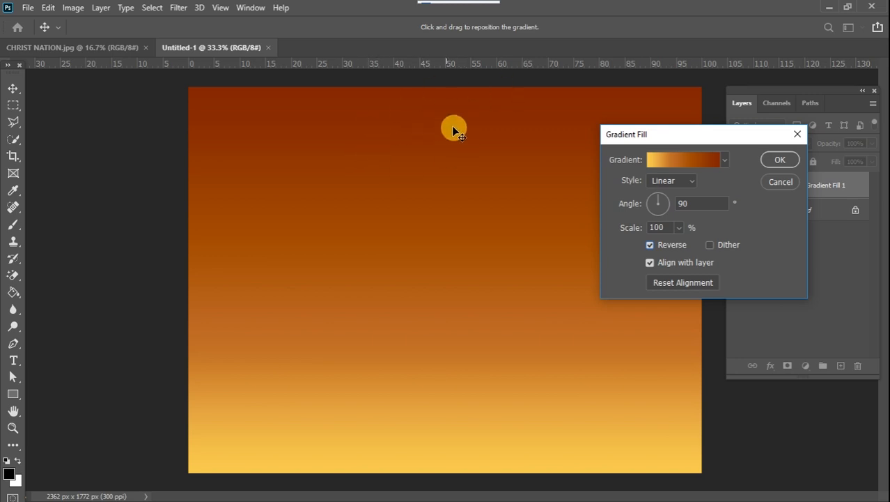
pyautogui.click(777, 158)
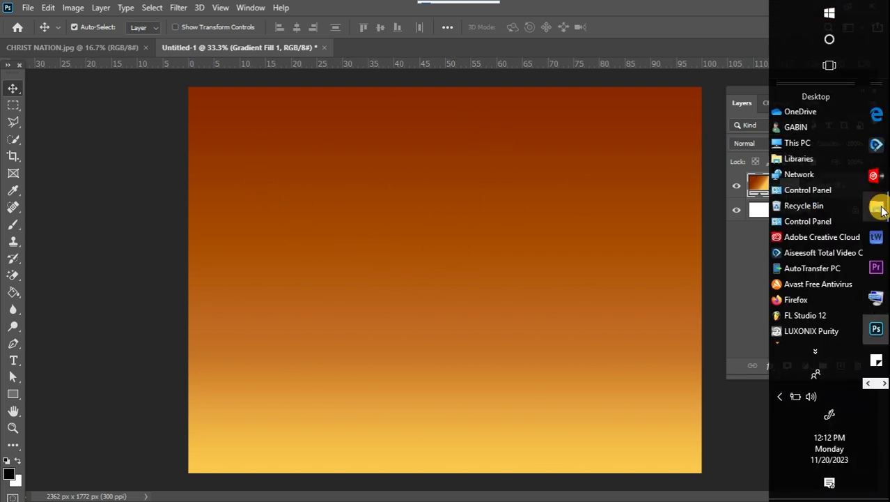
# Step: Place the modern-skyscrapers night city image from the excercies files folder onto the gradient canvas in Photoshop
pyautogui.moveTo(881, 208)
pyautogui.click(787, 178)
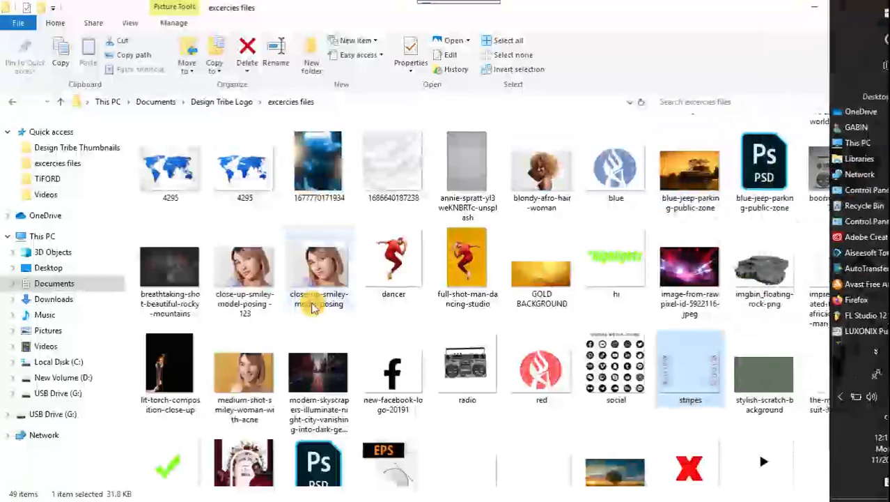
pyautogui.click(307, 383)
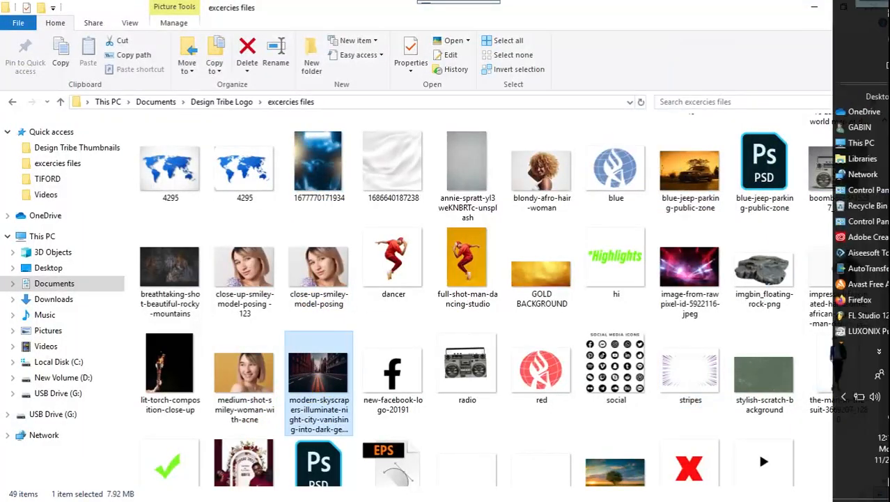
pyautogui.click(879, 148)
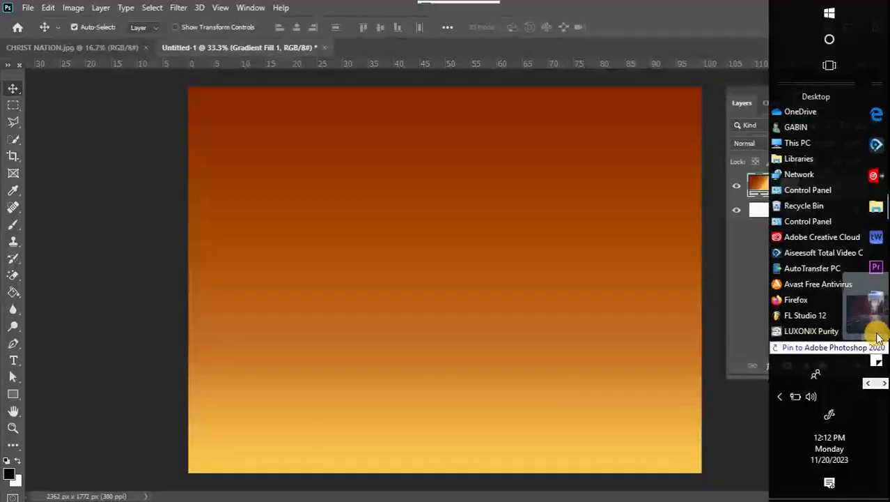
pyautogui.moveTo(423, 253); pyautogui.dragTo(423, 250)
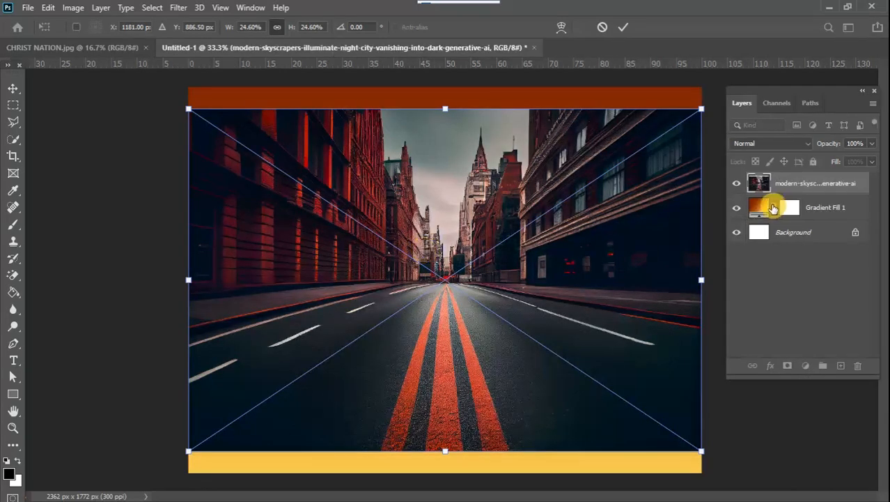
# Step: Set the city image's blend mode to Soft Light, then enlarge it to about 28% so it covers the whole canvas
pyautogui.click(781, 145)
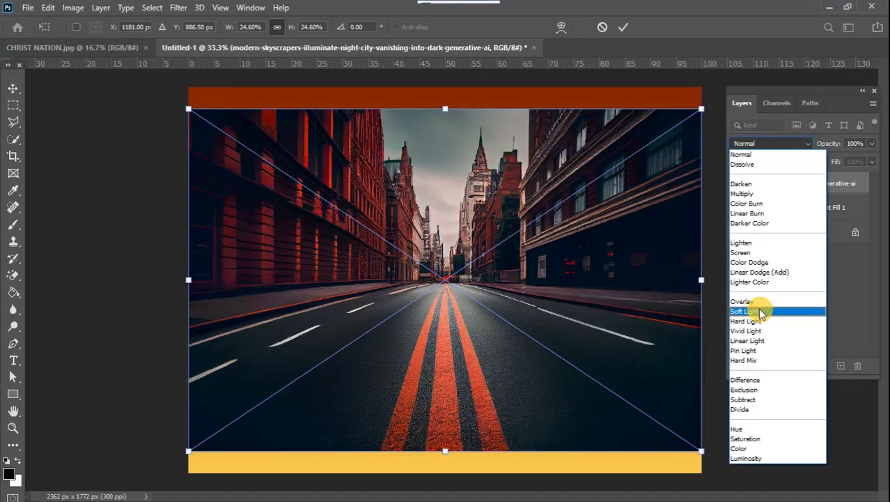
pyautogui.press('Escape')
pyautogui.press('Escape')
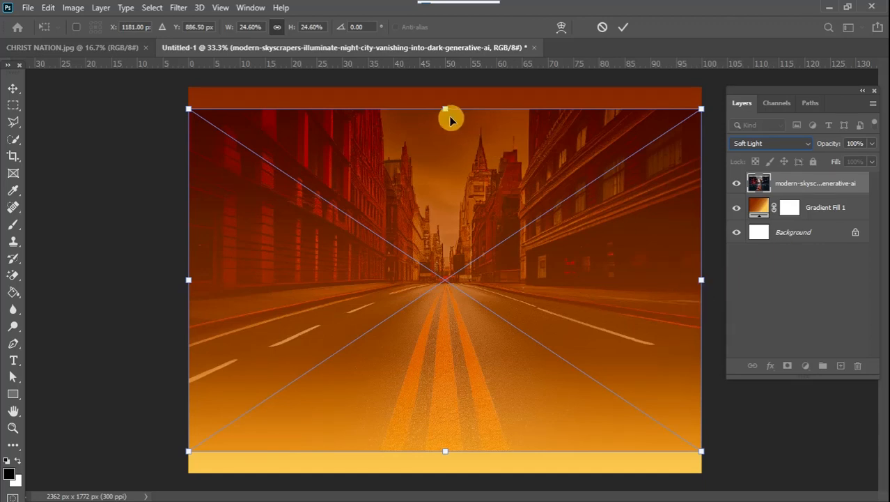
pyautogui.moveTo(445, 108); pyautogui.dragTo(456, 87)
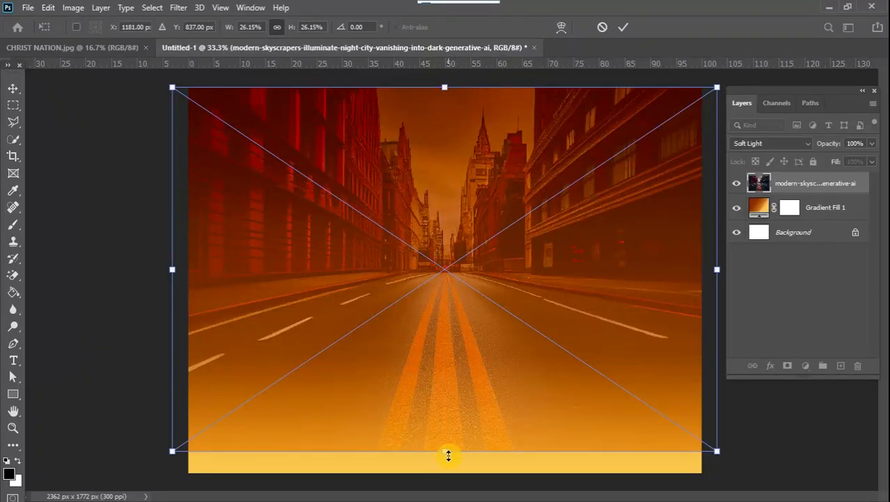
pyautogui.moveTo(445, 452); pyautogui.dragTo(443, 479)
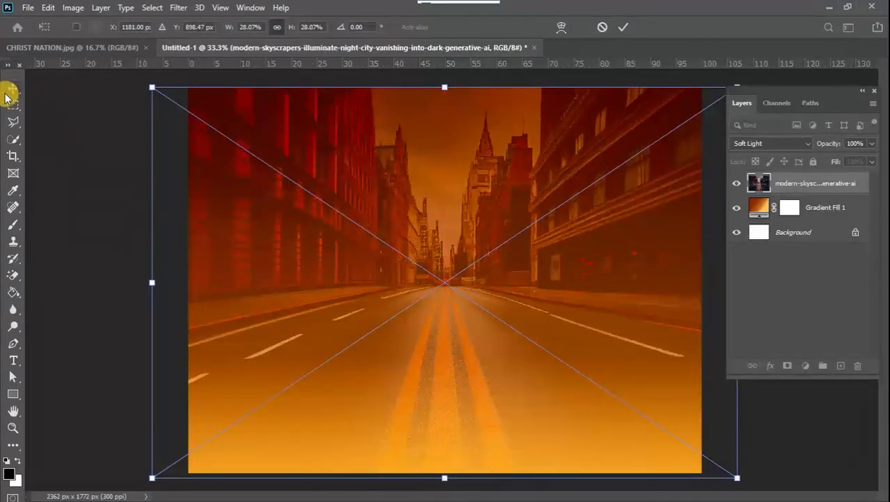
pyautogui.click(12, 88)
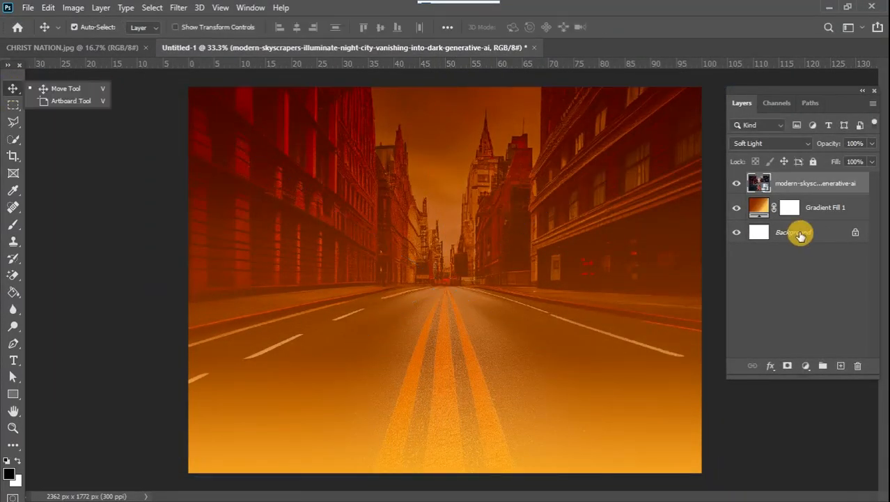
# Step: Add a layer mask to the city layer and fade out its lower half with a soft black 1500 px brush
pyautogui.click(792, 367)
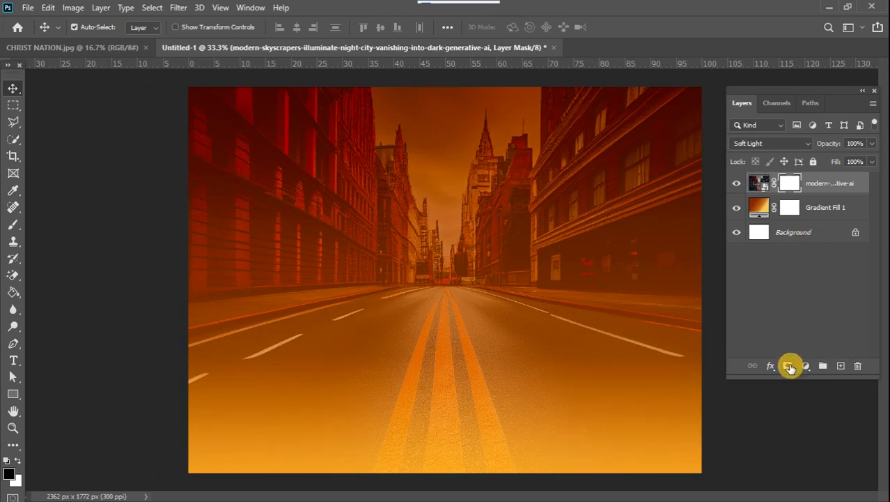
pyautogui.click(11, 228)
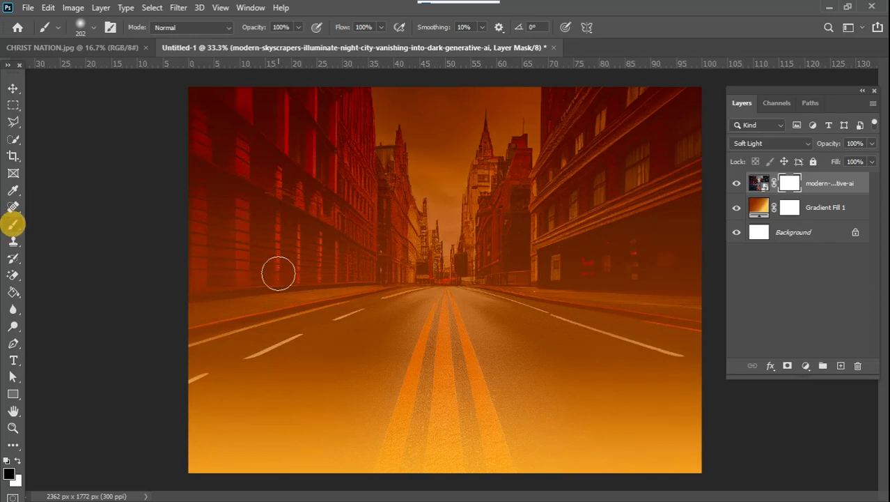
pyautogui.press(']')
pyautogui.press(']')
pyautogui.press(']')
pyautogui.press(']')
pyautogui.press(']')
pyautogui.press(']')
pyautogui.press(']')
pyautogui.press(']')
pyautogui.press(']')
pyautogui.press(']')
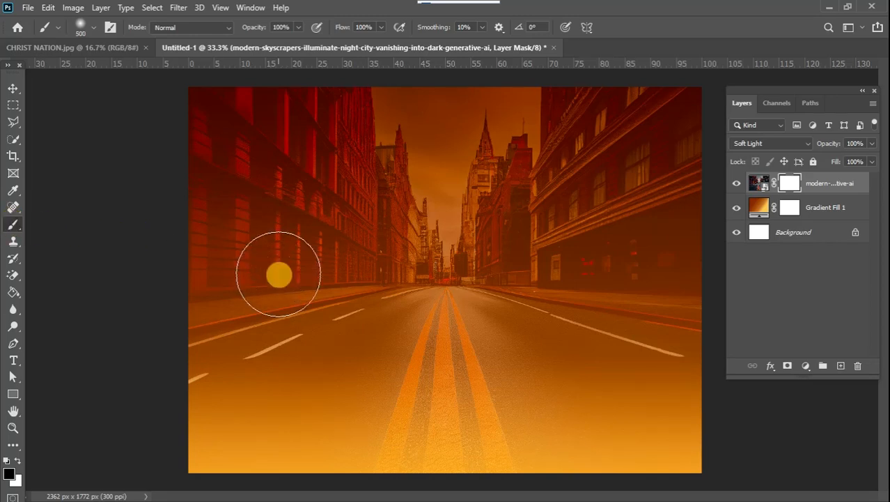
pyautogui.press(']')
pyautogui.press(']')
pyautogui.press(']')
pyautogui.press(']')
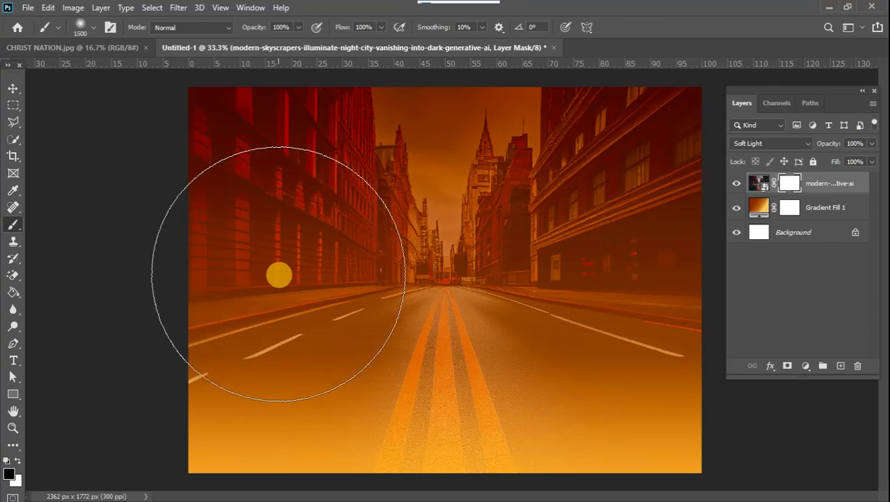
pyautogui.moveTo(256, 427)
pyautogui.mouseDown()
pyautogui.moveTo(384, 392)
pyautogui.moveTo(547, 393)
pyautogui.moveTo(261, 438)
pyautogui.moveTo(610, 447)
pyautogui.moveTo(695, 423)
pyautogui.moveTo(650, 425)
pyautogui.moveTo(784, 371)
pyautogui.moveTo(517, 457)
pyautogui.moveTo(208, 458)
pyautogui.moveTo(188, 442)
pyautogui.moveTo(142, 441)
pyautogui.moveTo(193, 429)
pyautogui.moveTo(460, 423)
pyautogui.moveTo(494, 432)
pyautogui.moveTo(713, 413)
pyautogui.moveTo(548, 433)
pyautogui.moveTo(455, 476)
pyautogui.mouseUp()
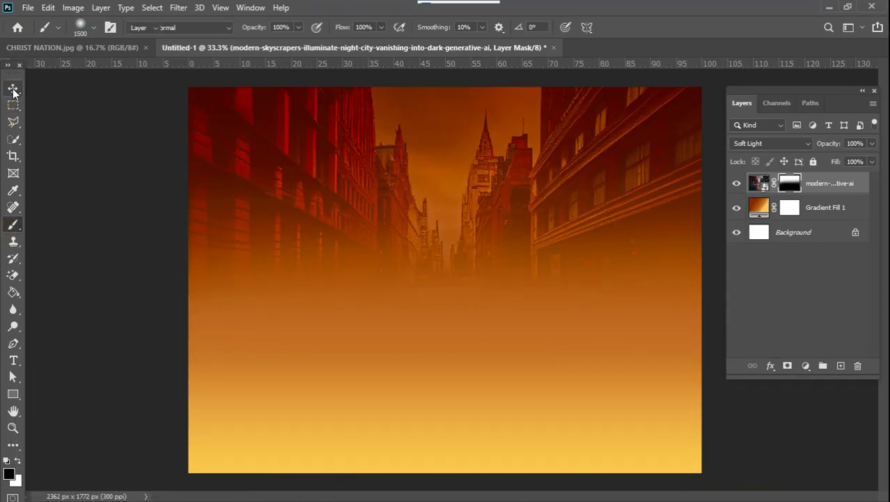
# Step: Reduce the city layer's opacity to 18% and compare the background with the CHRIST NATION reference flyer
pyautogui.click(13, 89)
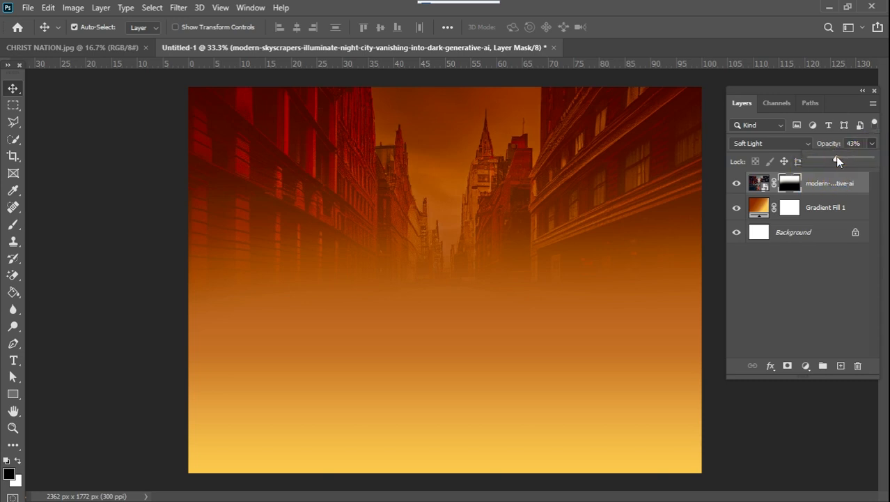
pyautogui.moveTo(837, 161); pyautogui.dragTo(825, 161)
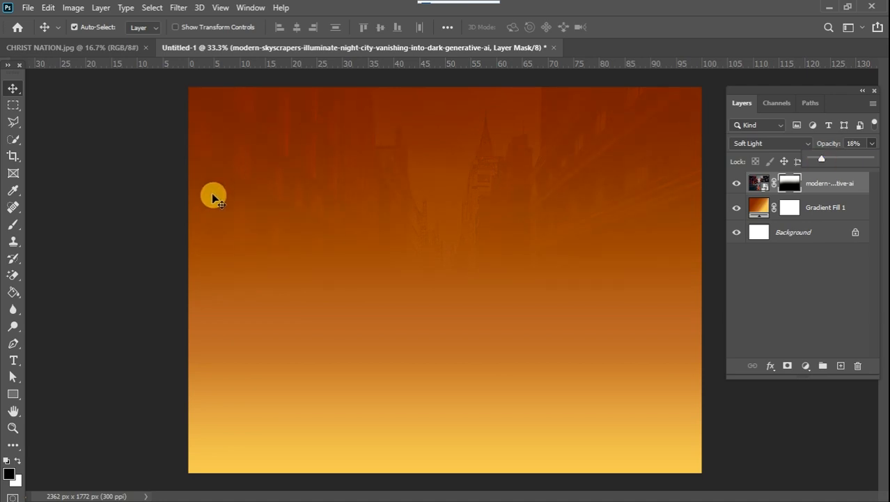
pyautogui.click(118, 51)
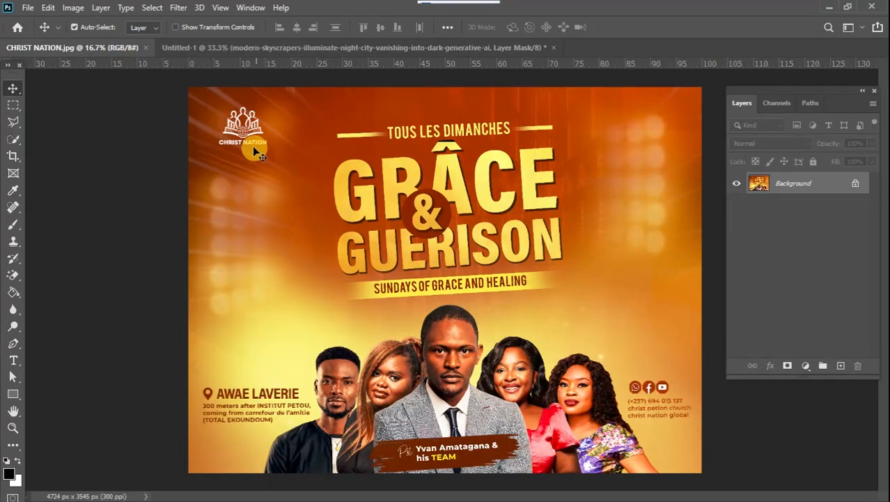
pyautogui.click(289, 50)
# Step: Place the stripes image from the excercies files folder onto the flyer canvas in Photoshop
pyautogui.click(871, 207)
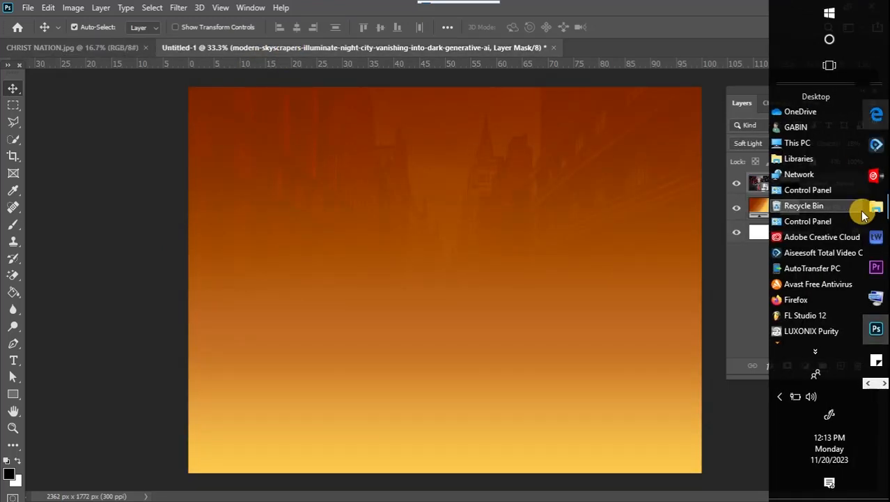
pyautogui.click(835, 184)
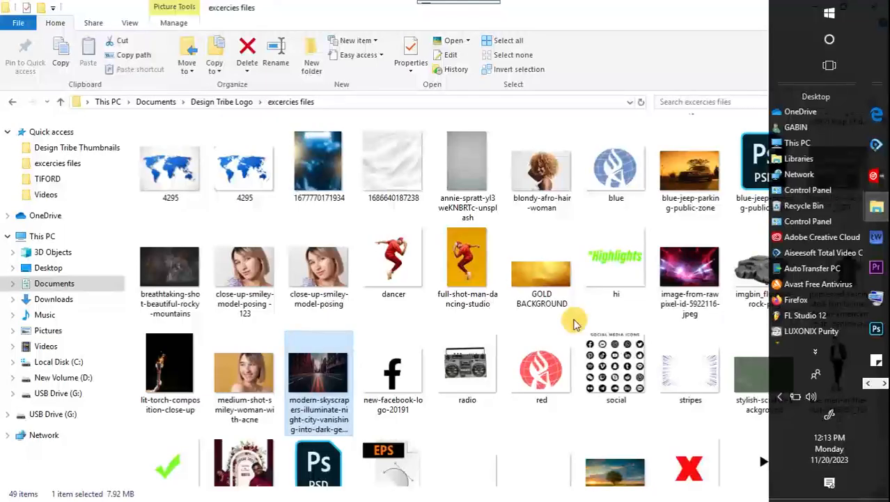
pyautogui.click(690, 369)
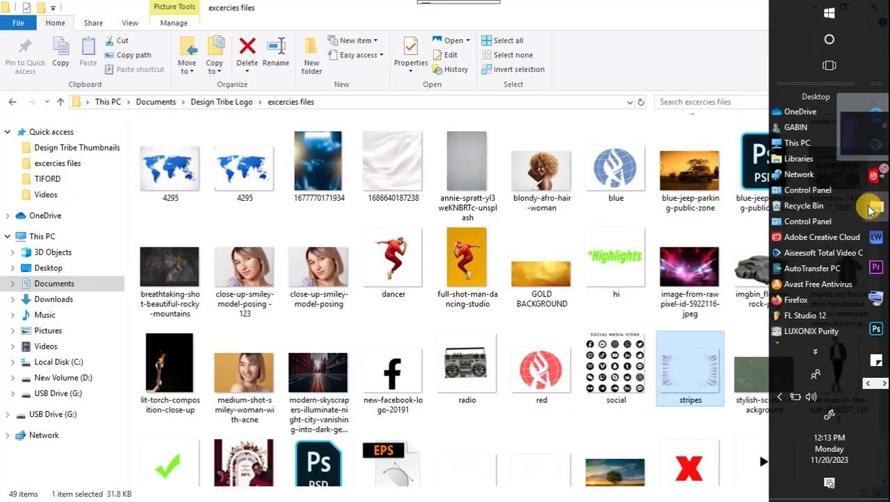
pyautogui.click(876, 328)
pyautogui.moveTo(653, 282); pyautogui.dragTo(429, 254)
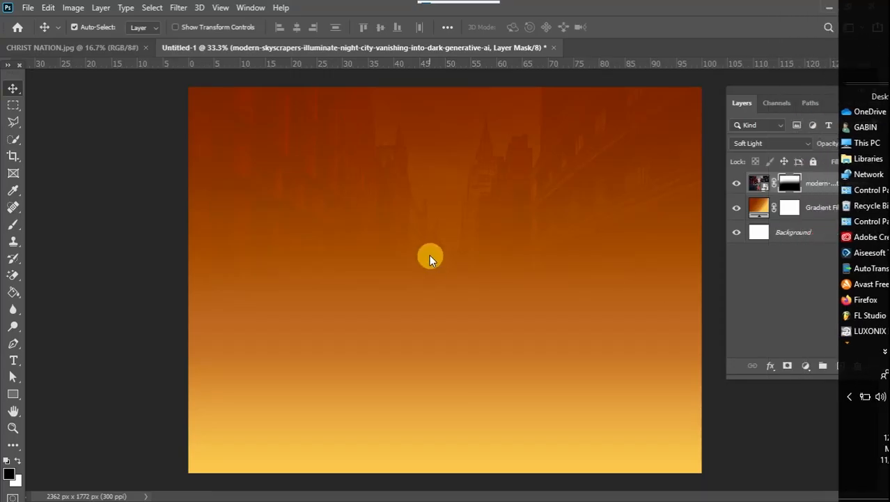
# Step: Enlarge the placed stripes image proportionally to about 686% so it extends past the canvas edges
pyautogui.moveTo(491, 237); pyautogui.dragTo(744, 58)
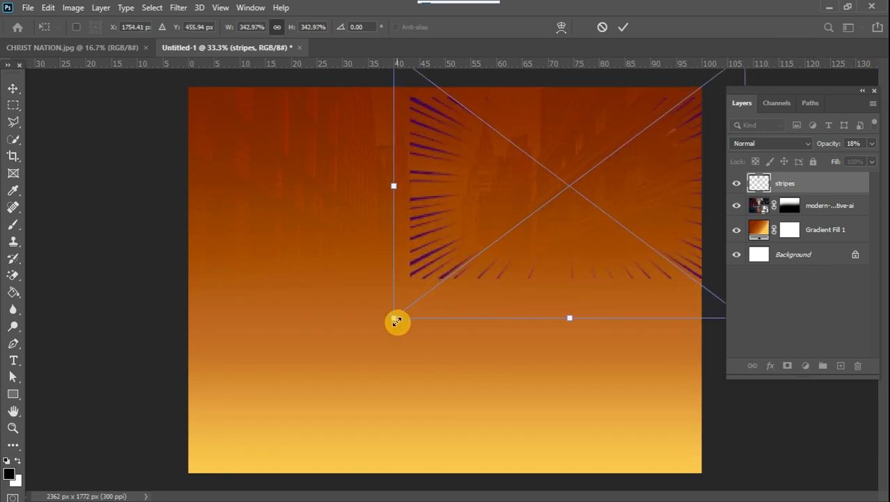
pyautogui.moveTo(395, 319); pyautogui.dragTo(157, 498)
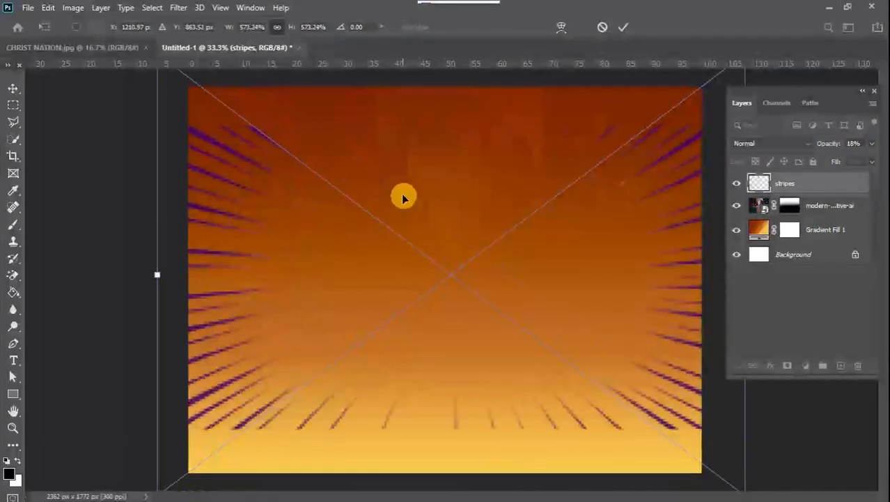
pyautogui.moveTo(404, 225); pyautogui.dragTo(415, 200)
pyautogui.hotkey('ctrl', '-')
pyautogui.hotkey('ctrl', '-')
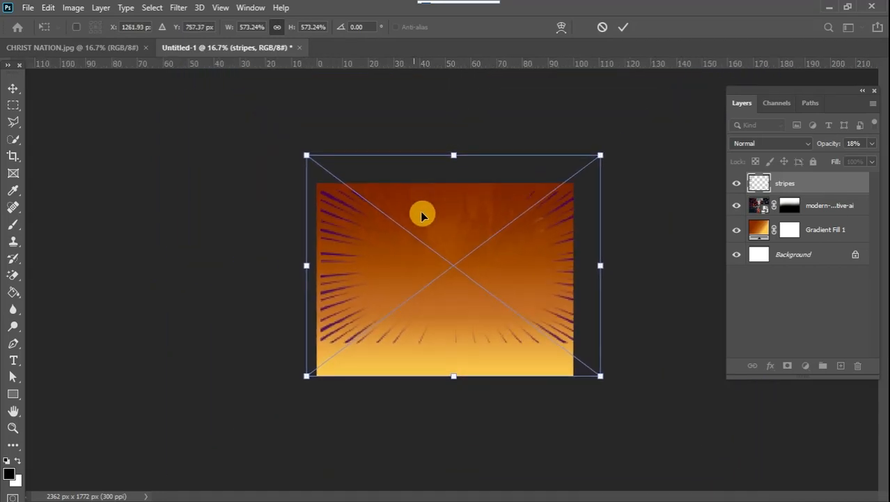
pyautogui.moveTo(601, 371); pyautogui.dragTo(653, 440)
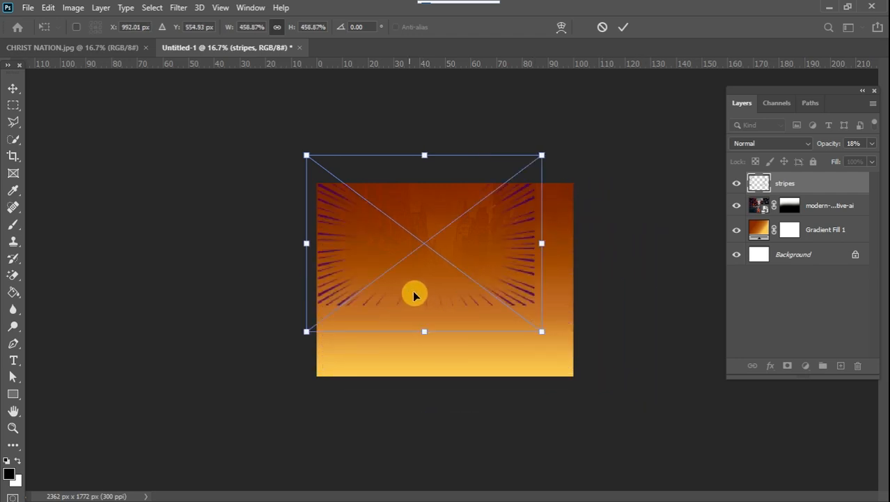
pyautogui.moveTo(543, 332); pyautogui.dragTo(656, 428)
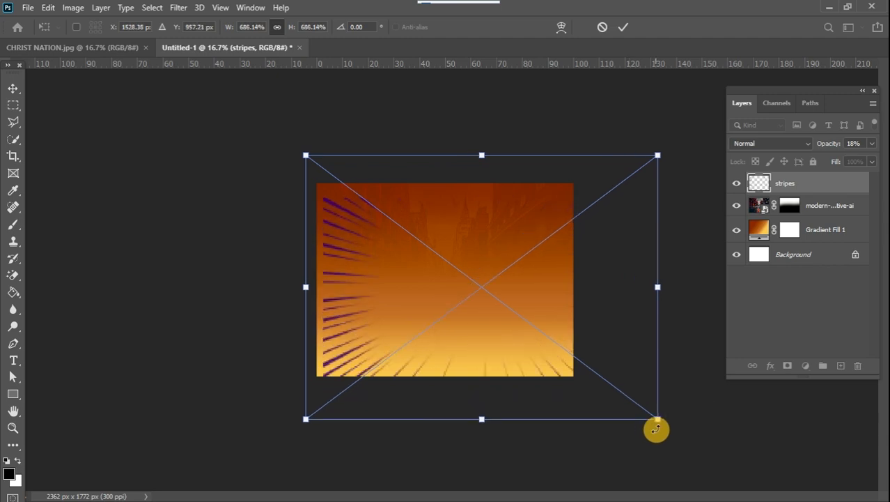
# Step: Shift the stripes toward the canvas's left edge, enlarge them to about 795%, and accept the transform
pyautogui.press('Left')
pyautogui.press('Left')
pyautogui.press('Left')
pyautogui.press('Left')
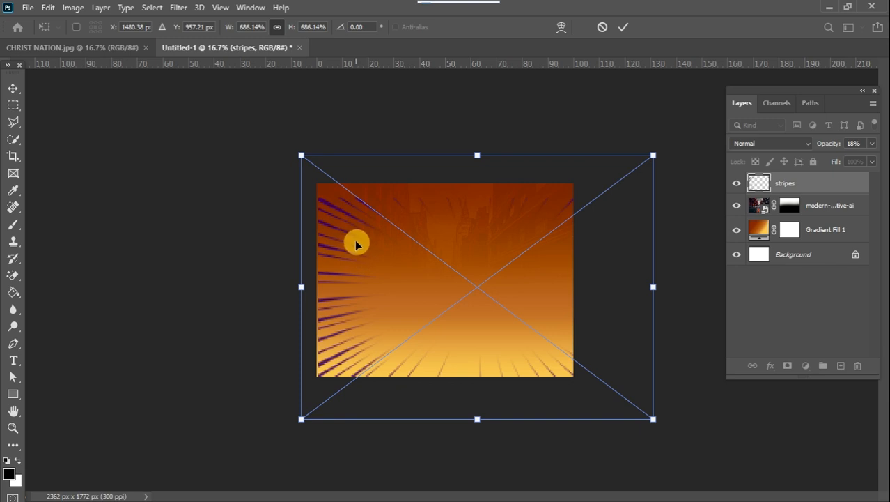
pyautogui.moveTo(354, 238)
pyautogui.mouseDown()
pyautogui.moveTo(350, 221)
pyautogui.moveTo(351, 236)
pyautogui.mouseUp()
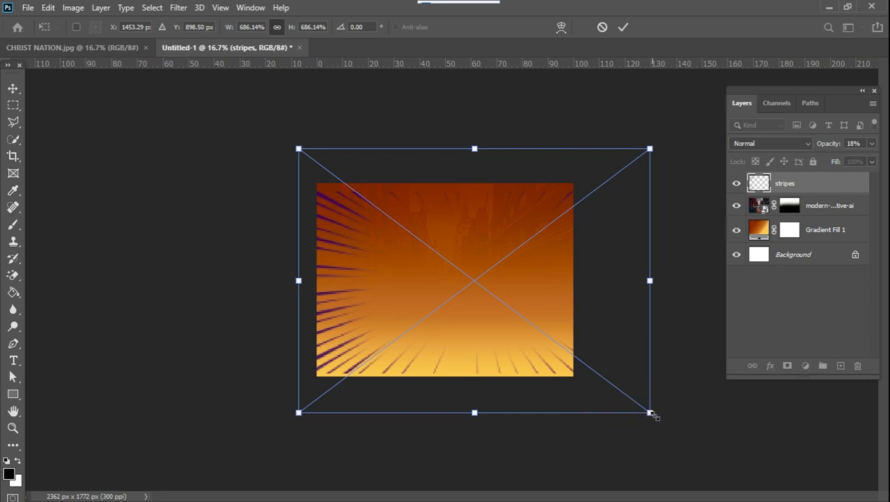
pyautogui.moveTo(650, 412); pyautogui.dragTo(684, 438)
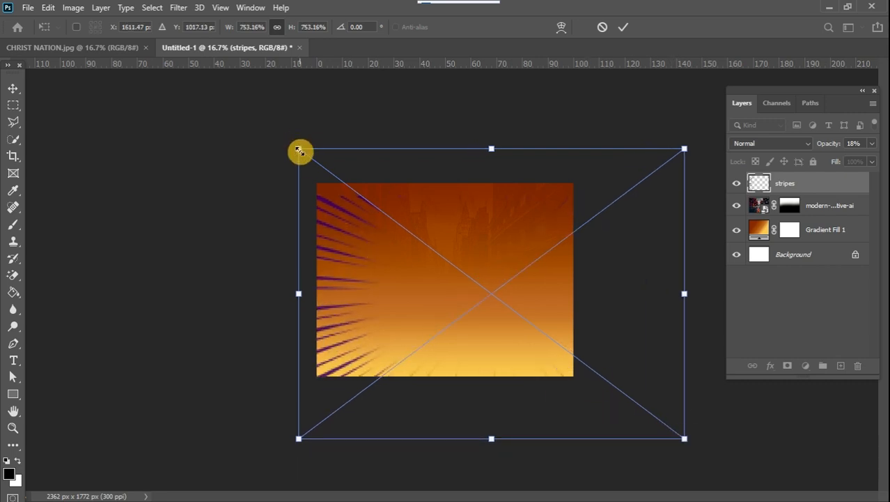
pyautogui.moveTo(301, 149); pyautogui.dragTo(277, 132)
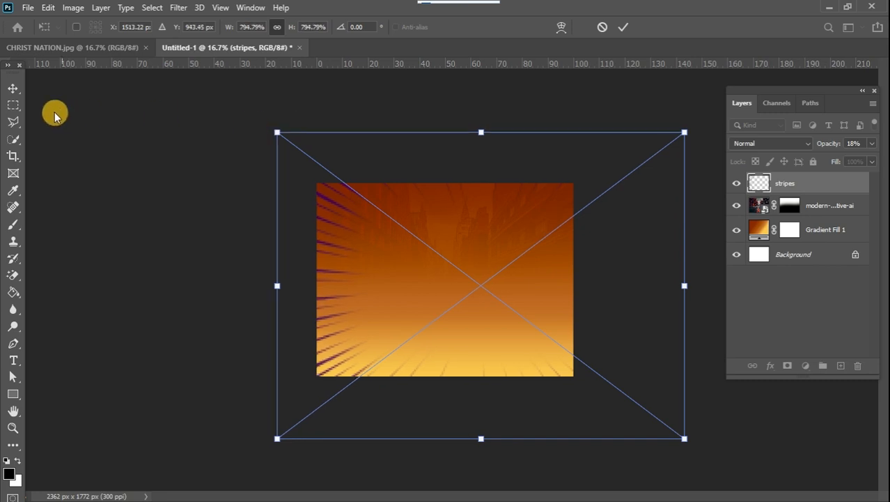
pyautogui.click(13, 86)
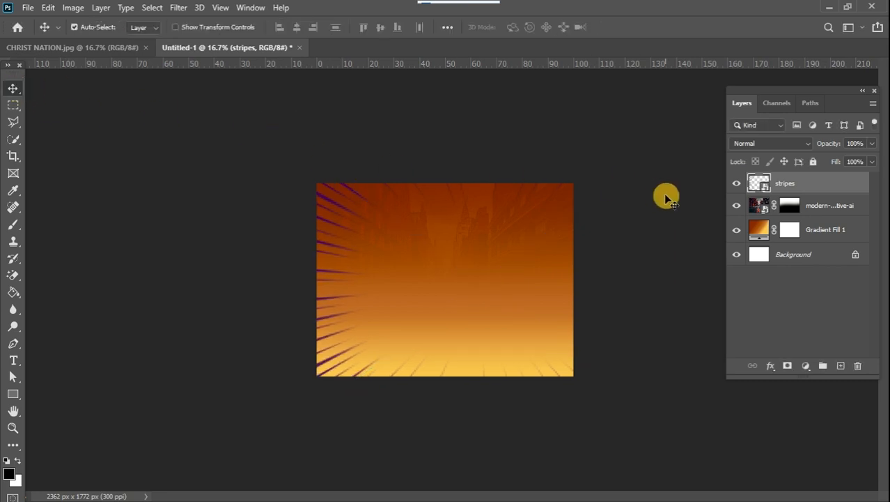
# Step: Add a layer mask to the stripes layer and clip an off-white Solid Color fill to it
pyautogui.click(788, 365)
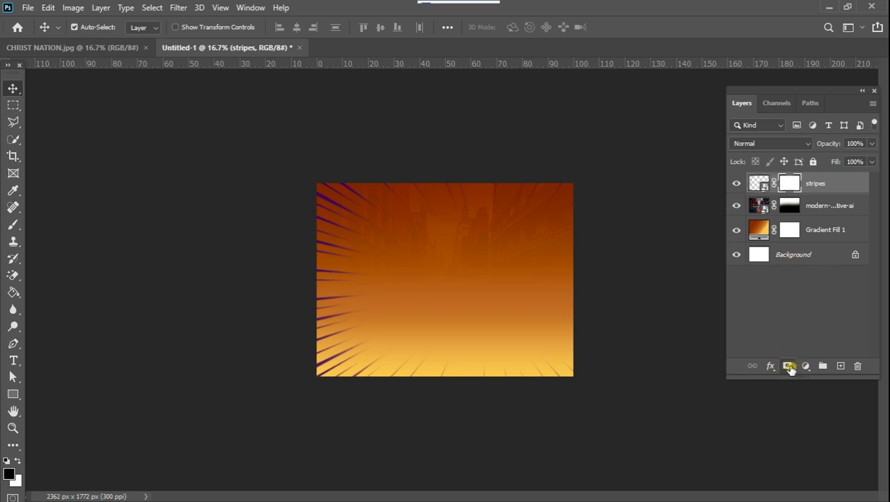
pyautogui.click(851, 185)
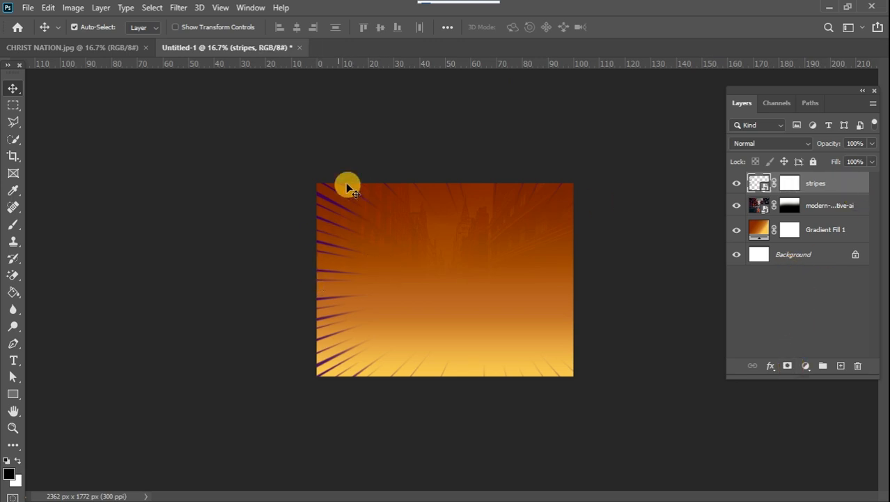
pyautogui.click(805, 365)
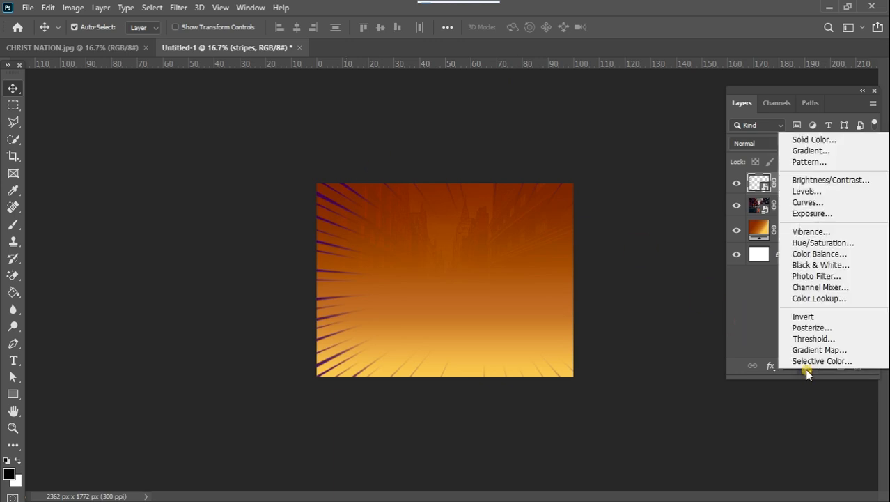
pyautogui.click(812, 140)
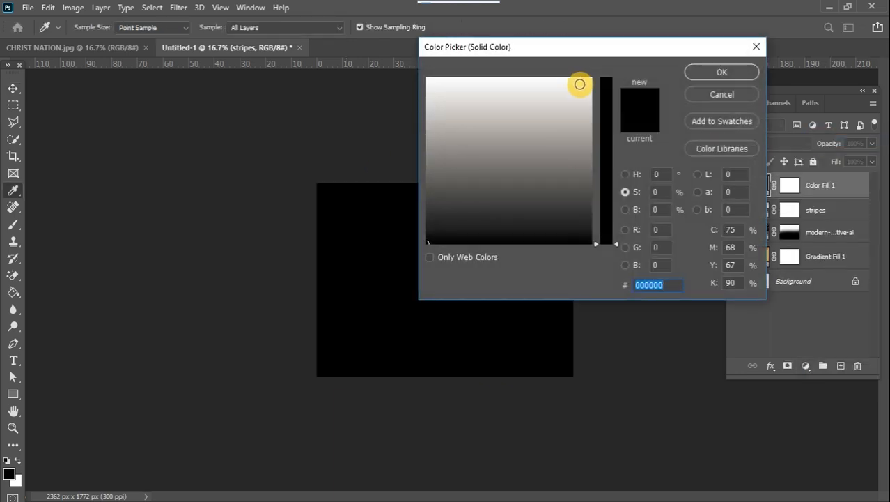
pyautogui.click(580, 85)
pyautogui.click(712, 73)
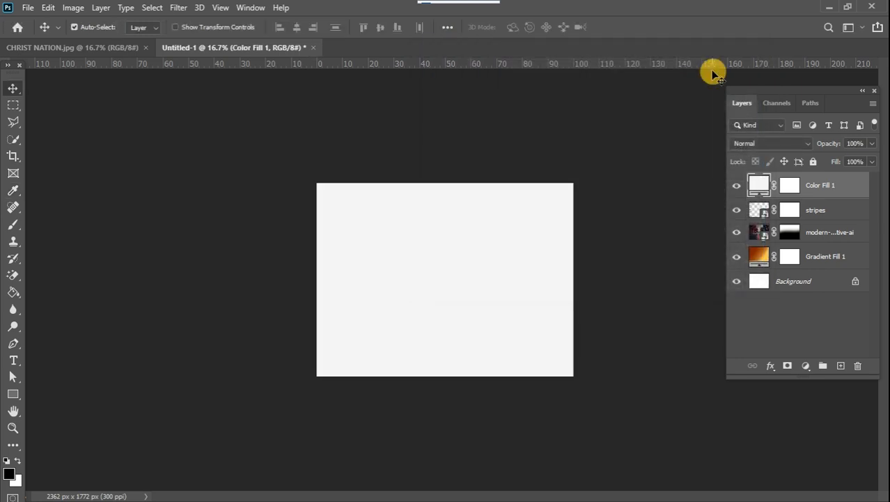
pyautogui.keyDown('alt'); pyautogui.click(837, 198); pyautogui.keyUp('alt')
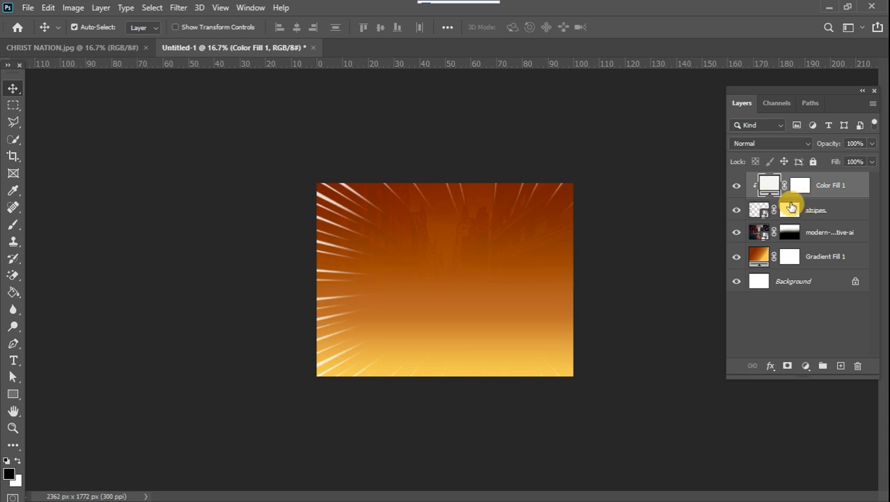
# Step: Reduce the stripes layer's opacity to 20%
pyautogui.click(850, 213)
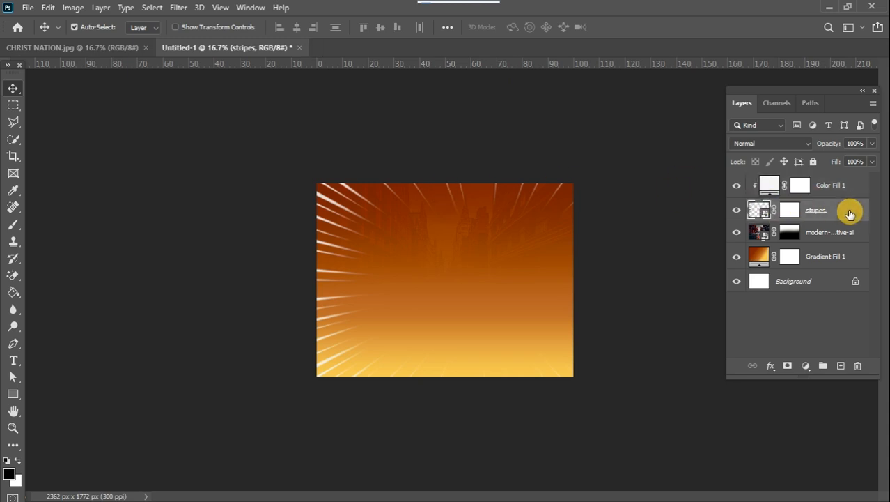
pyautogui.click(871, 142)
pyautogui.moveTo(870, 158); pyautogui.dragTo(824, 160)
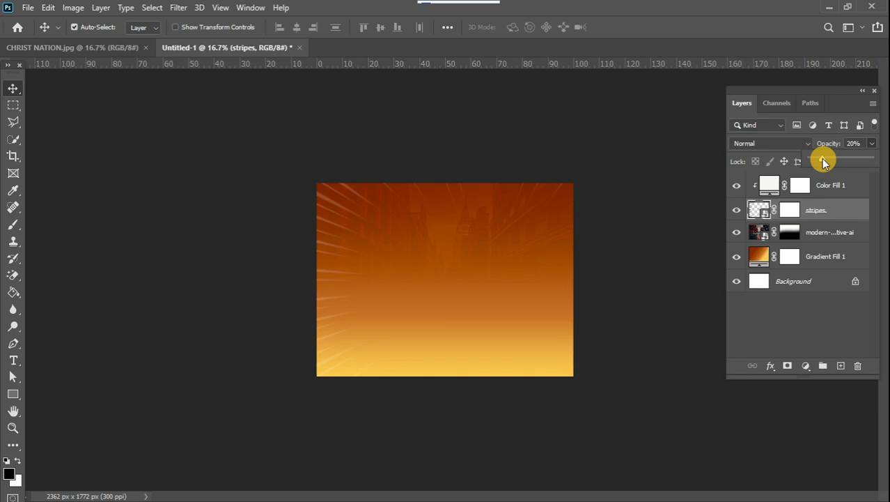
# Step: Add the headline text GRÂCE on a new layer in the flyer's upper area, using Montserrat ExtraBold at 72 pt in black
pyautogui.press('ctrl')
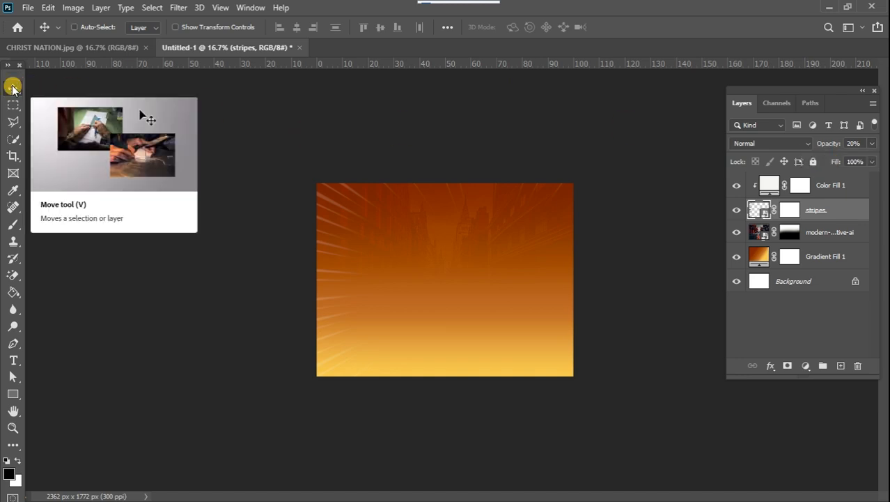
pyautogui.hotkey('ctrl', '+')
pyautogui.hotkey('ctrl', '+')
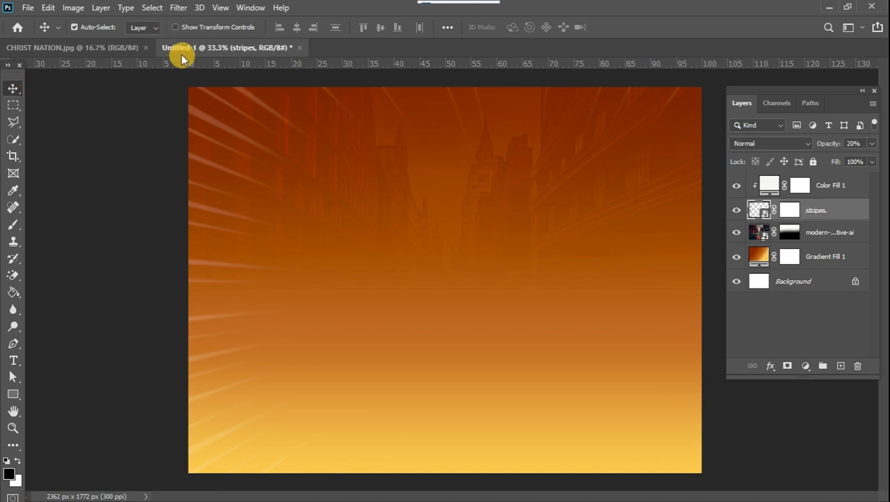
pyautogui.click(129, 50)
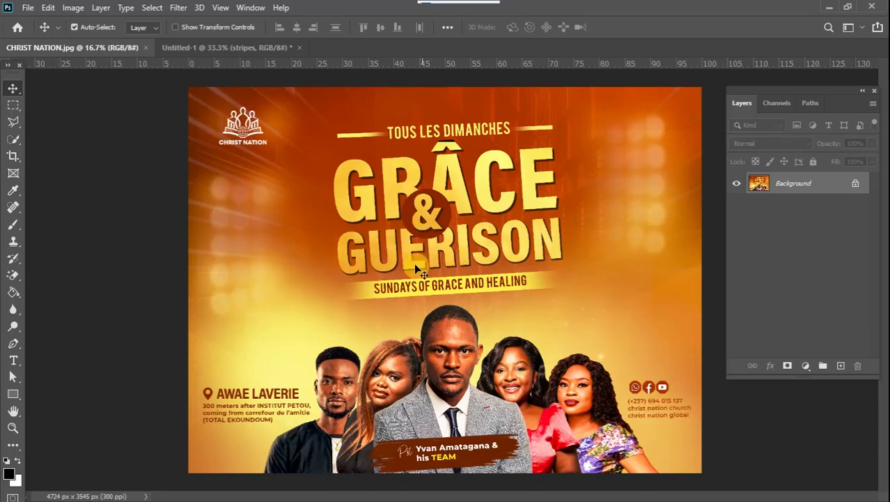
pyautogui.click(228, 48)
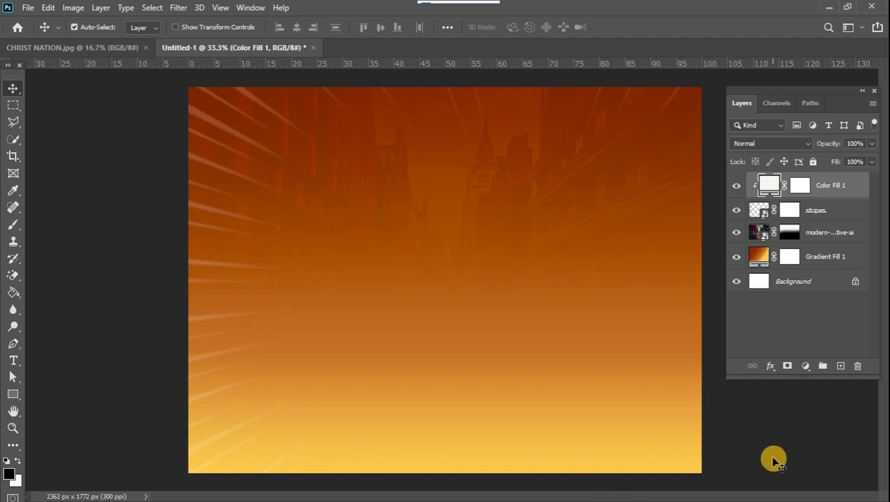
pyautogui.click(841, 367)
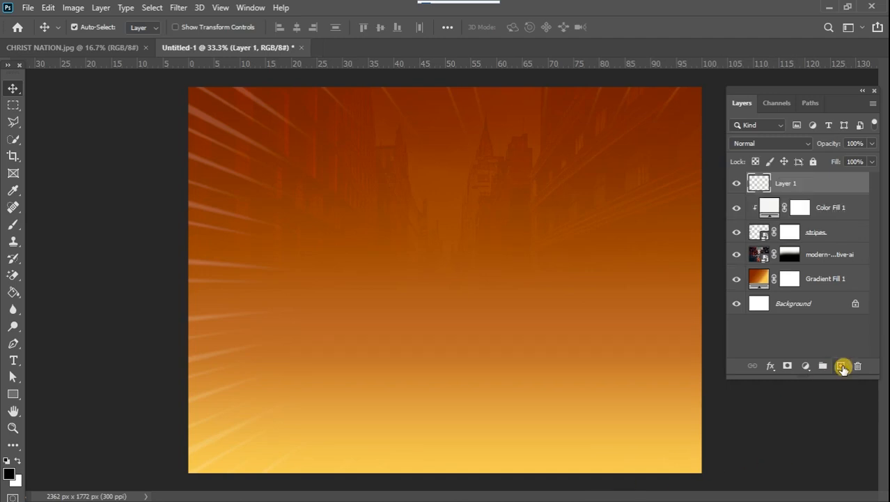
pyautogui.click(14, 359)
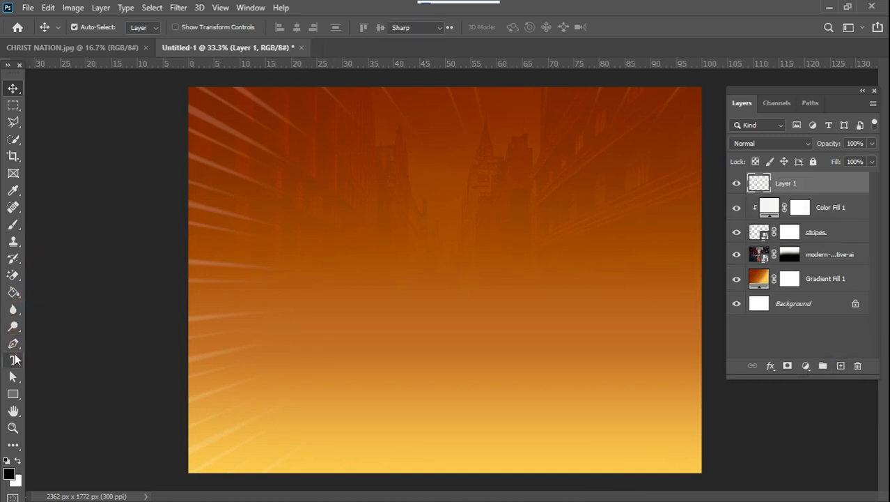
pyautogui.click(371, 223)
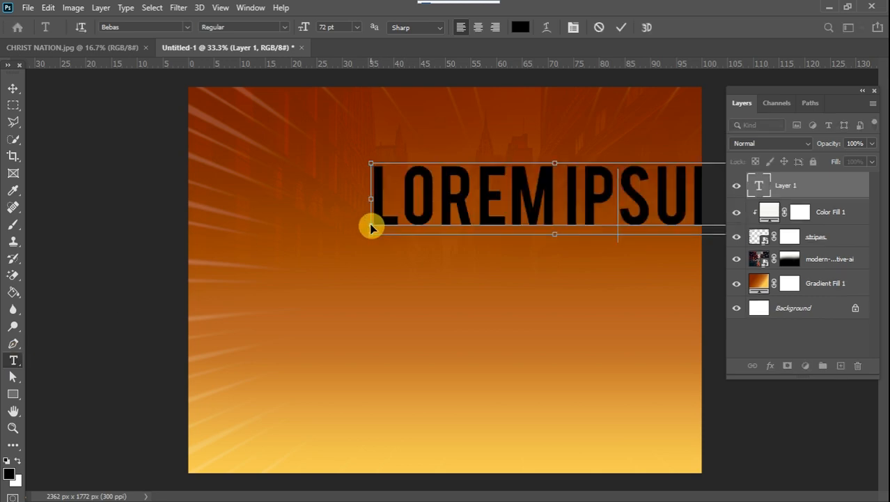
pyautogui.write('GRÂCE')
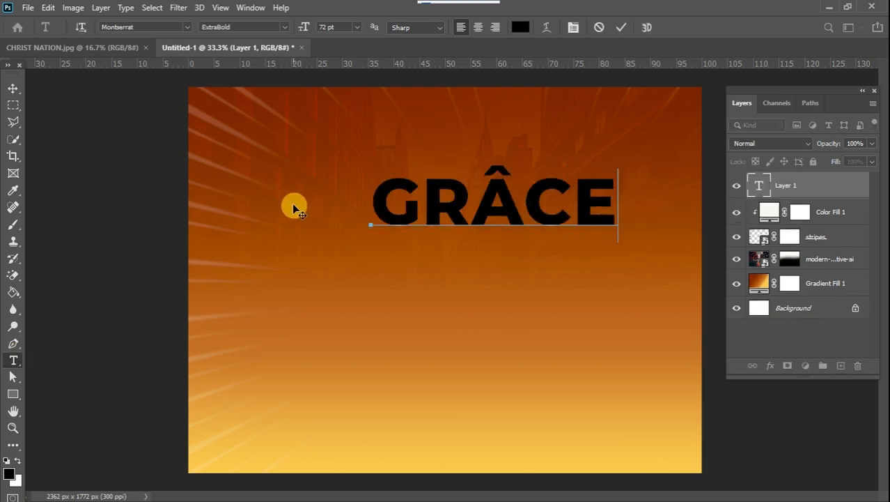
pyautogui.click(16, 91)
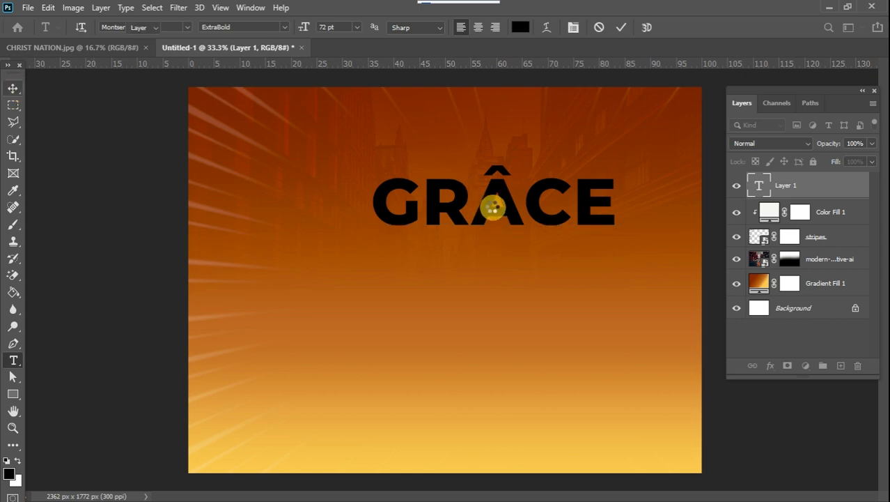
# Step: Reposition the GRÂCE headline near the upper center, duplicate it below, and change the copy's text to GUERISON
pyautogui.moveTo(493, 212); pyautogui.dragTo(434, 250)
pyautogui.hotkey('ctrl', 'j')
pyautogui.doubleClick(434, 250)
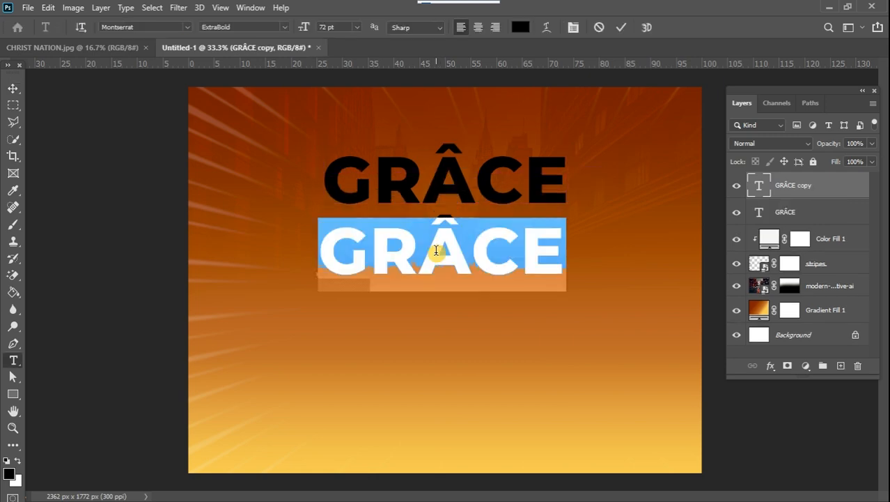
pyautogui.click(550, 252)
pyautogui.hotkey('shift', 'Left')
pyautogui.keyDown('shift'); pyautogui.click(374, 257); pyautogui.keyUp('shift')
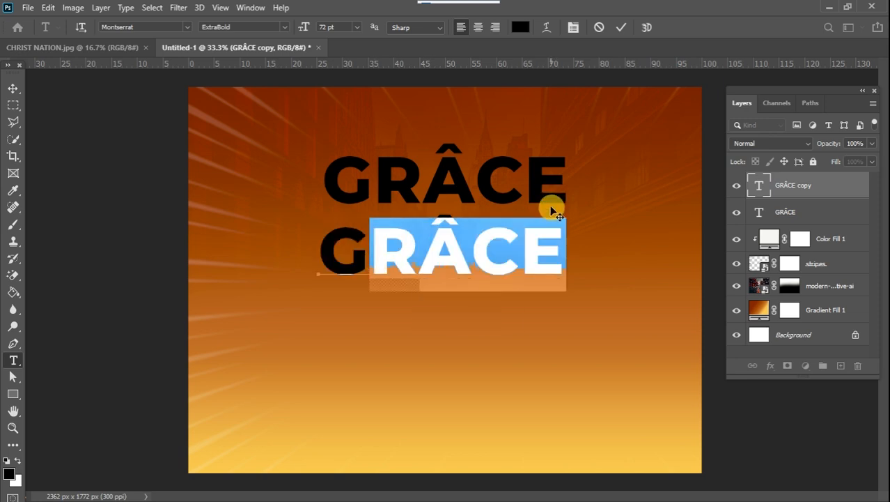
pyautogui.write('UERISON')
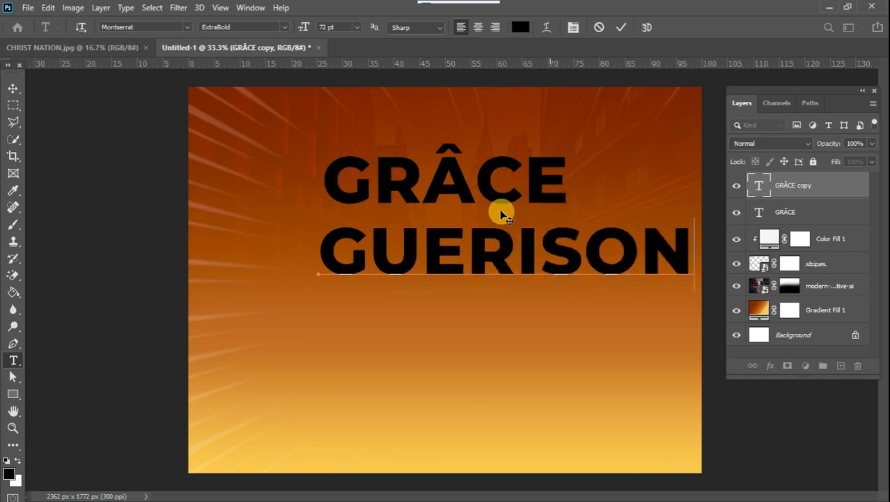
pyautogui.click(13, 86)
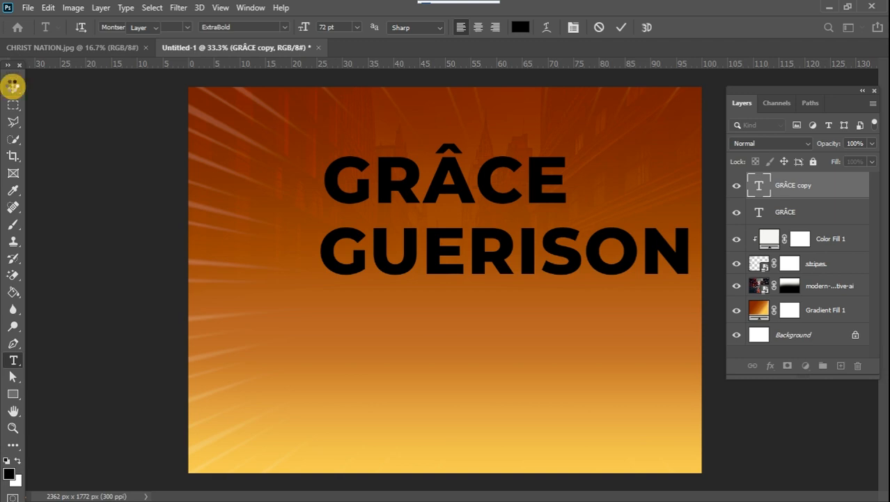
# Step: Scale the GUERISON text down proportionally to about 61% and accept the transform
pyautogui.hotkey('ctrl', 't')
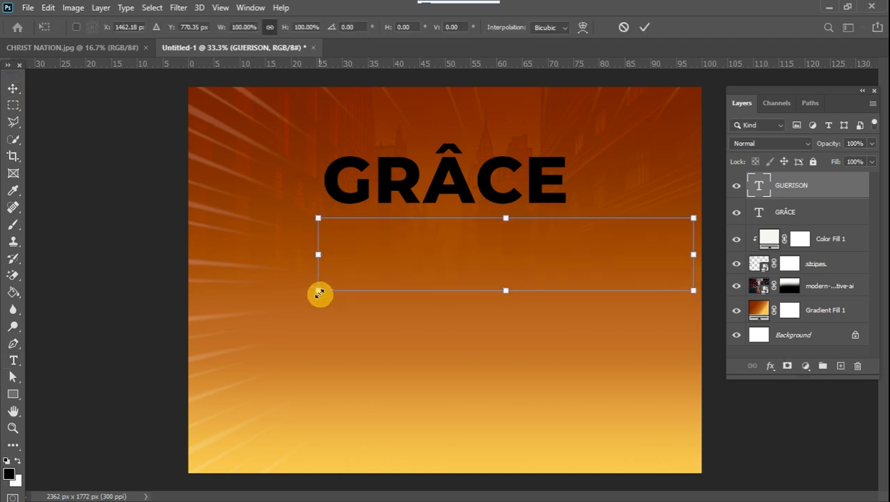
pyautogui.moveTo(319, 291); pyautogui.dragTo(462, 257)
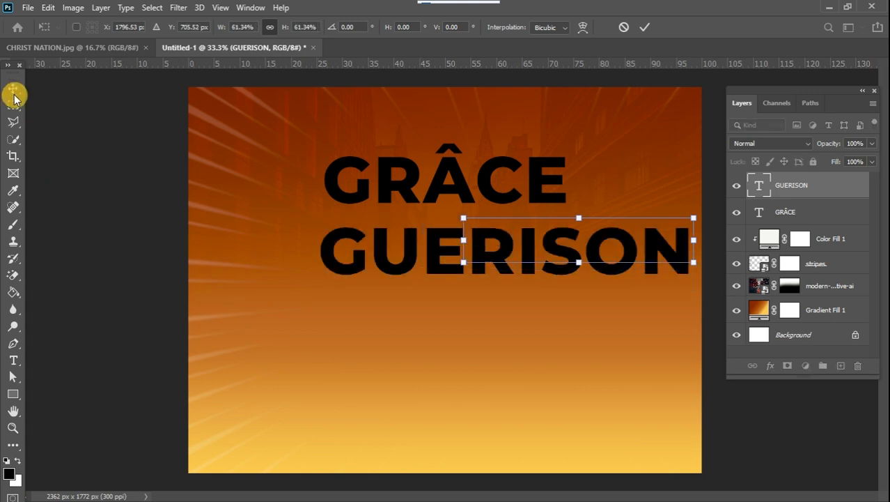
pyautogui.click(14, 90)
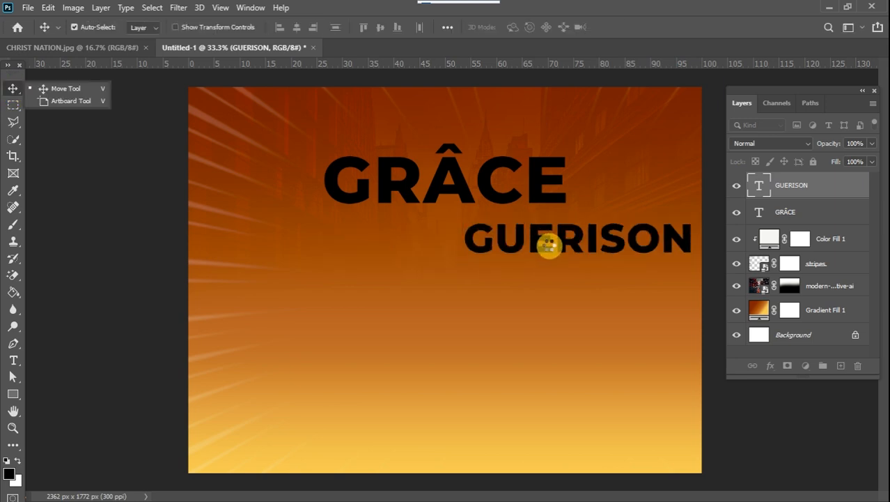
pyautogui.click(56, 88)
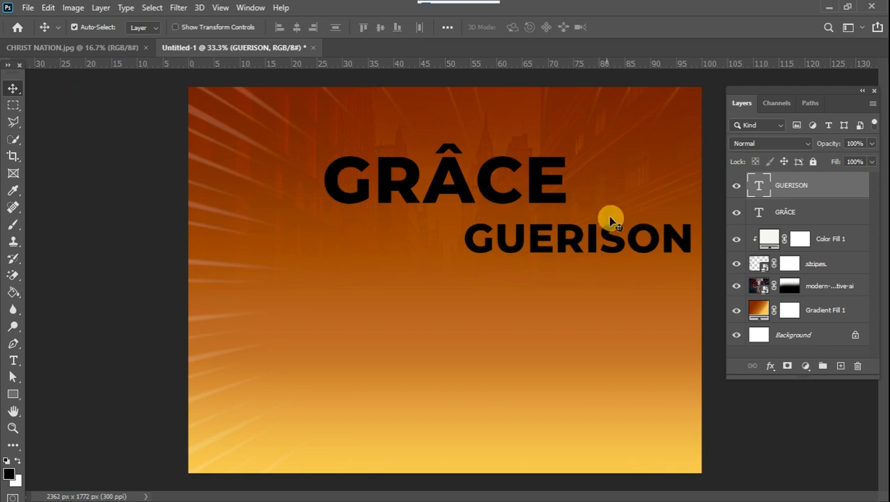
# Step: Move GUERISON directly under GRÂCE, enlarge it to about 108% to match the headline's width, and nudge it up to close the gap
pyautogui.moveTo(590, 235); pyautogui.dragTo(453, 233)
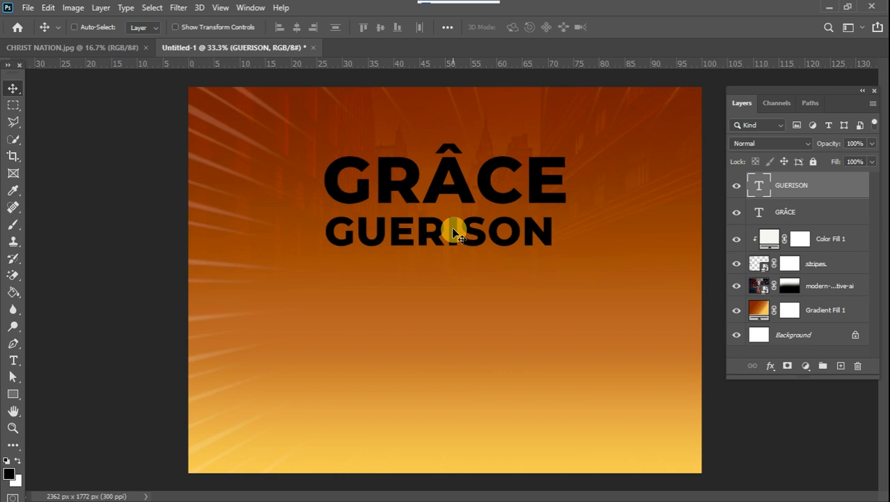
pyautogui.hotkey('ctrl', 't')
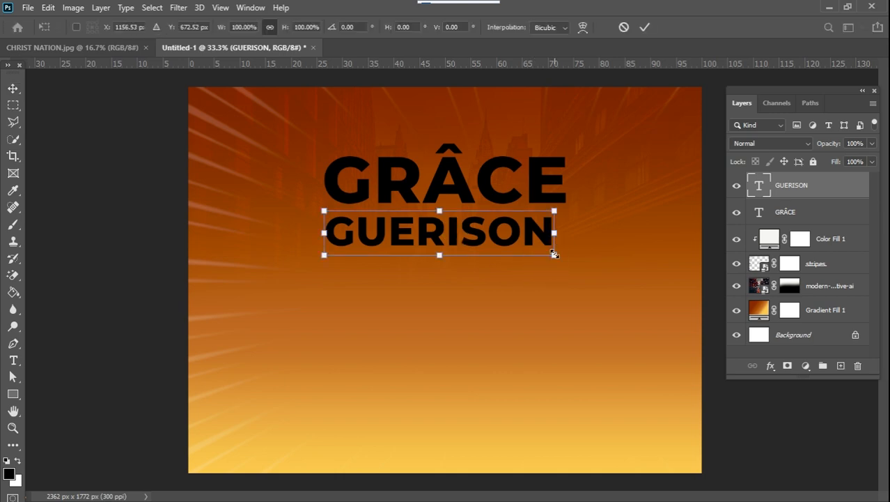
pyautogui.moveTo(555, 255); pyautogui.dragTo(572, 270)
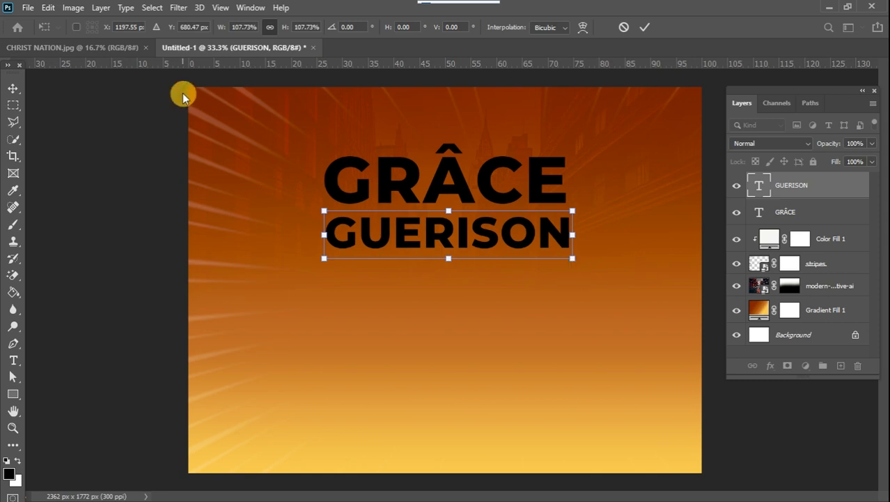
pyautogui.click(14, 89)
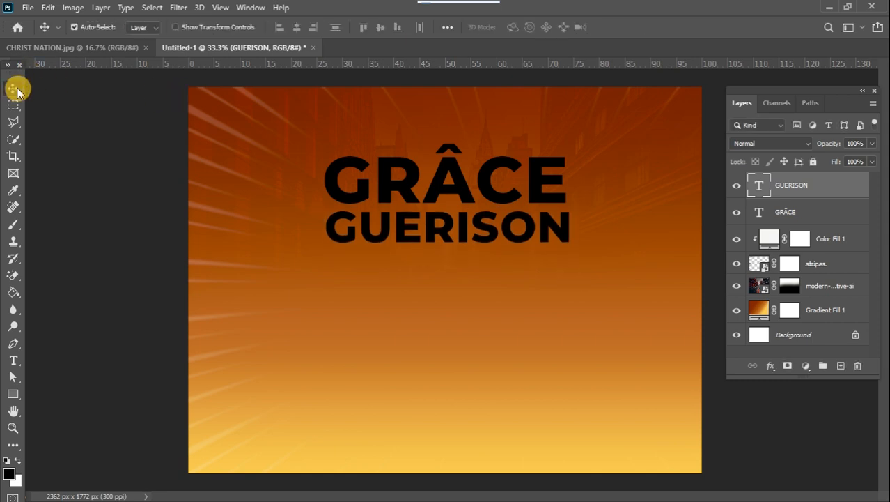
pyautogui.hotkey('shift', 'Up')
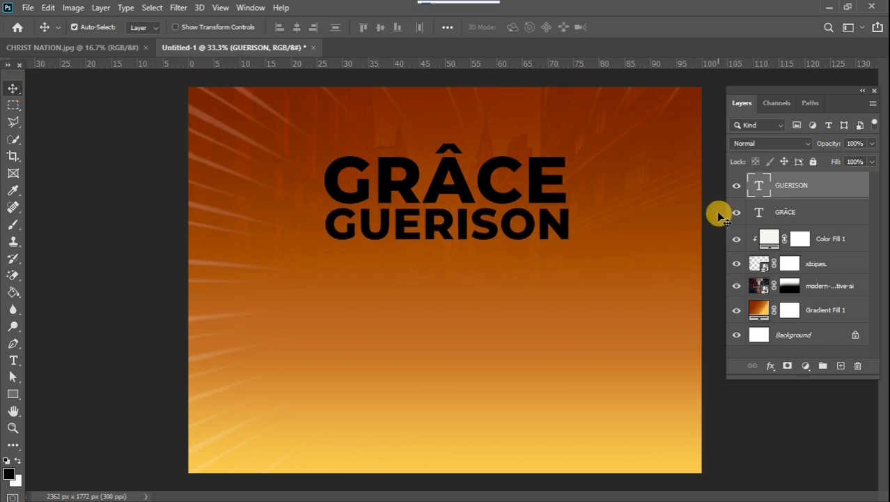
# Step: Select the GUERISON and GRÂCE layers together and nudge them down the canvas
pyautogui.keyDown('shift'); pyautogui.click(824, 212); pyautogui.keyUp('shift')
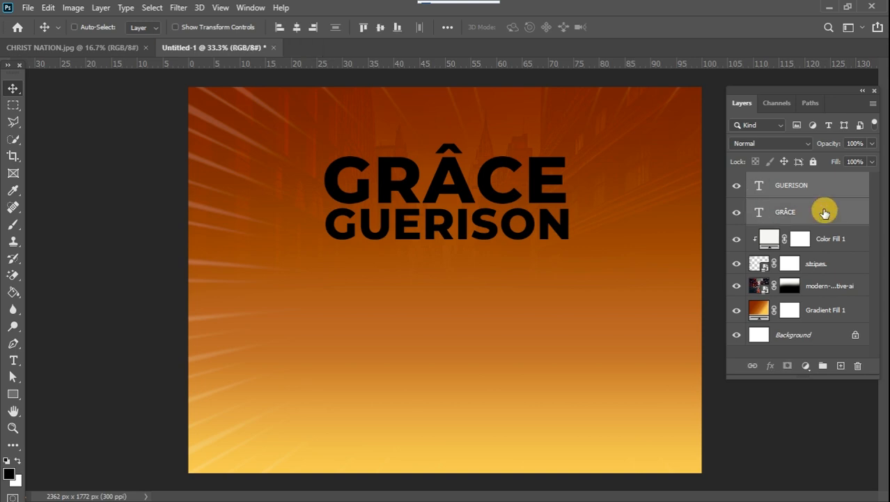
pyautogui.hotkey('shift', 'Down')
pyautogui.hotkey('shift', 'Down')
pyautogui.hotkey('shift', 'Down')
pyautogui.hotkey('shift', 'Down')
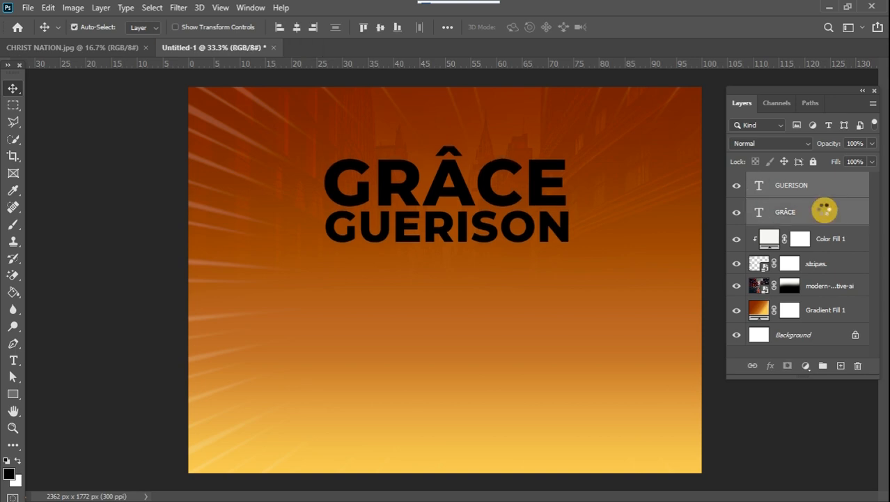
pyautogui.hotkey('shift', 'Down')
pyautogui.hotkey('shift', 'Down')
pyautogui.hotkey('shift', 'Down')
pyautogui.hotkey('shift', 'Down')
pyautogui.hotkey('shift', 'Down')
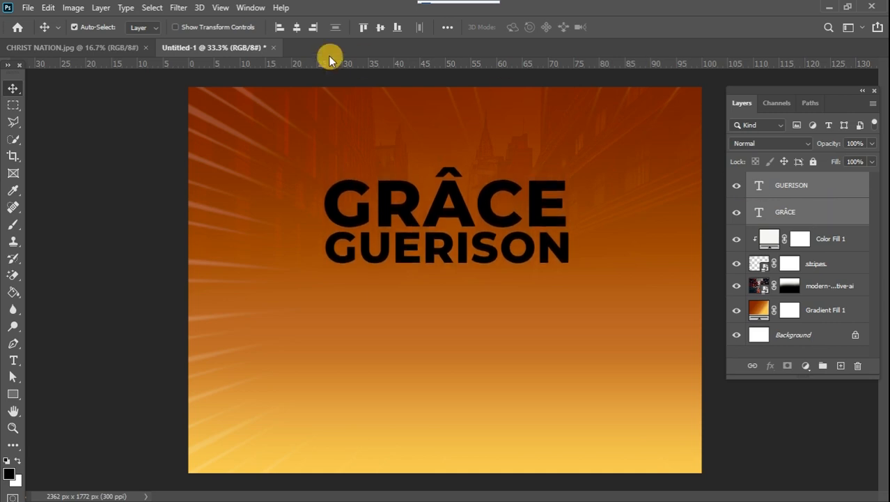
# Step: Check the reference flyer's headline and try to change the font of both headline layers to Bebas Regular
pyautogui.click(115, 48)
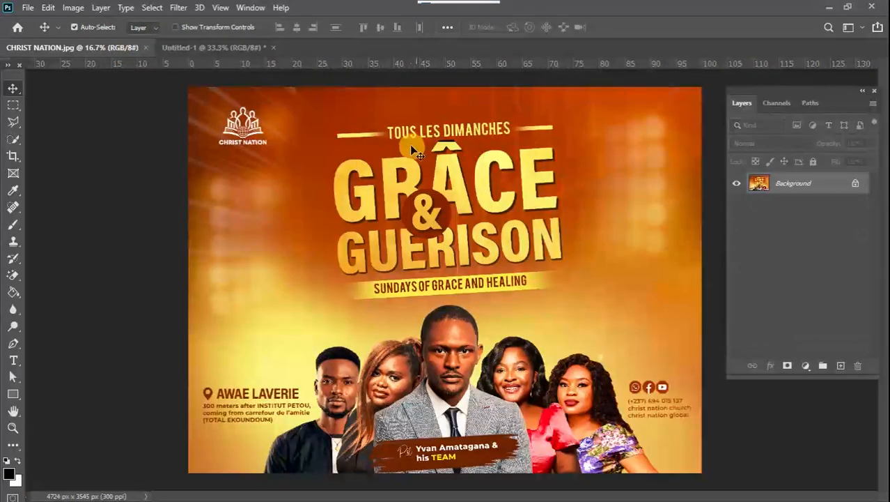
pyautogui.click(185, 46)
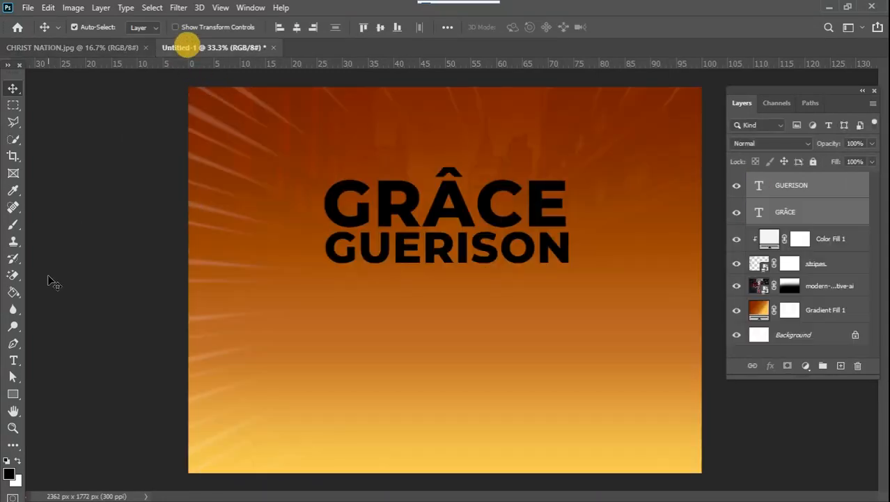
pyautogui.click(13, 361)
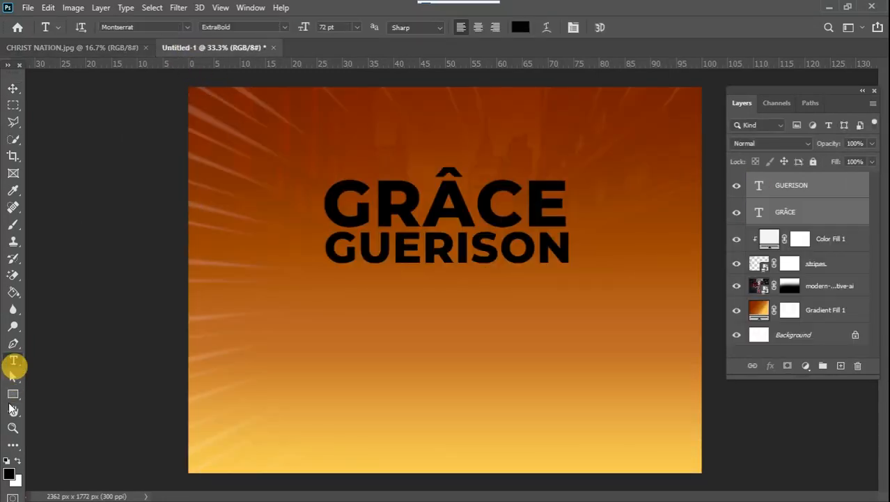
pyautogui.click(156, 30)
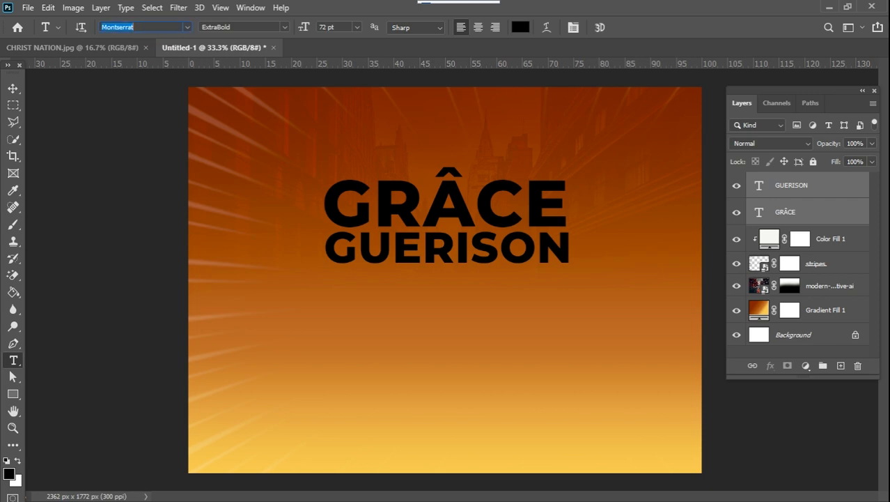
pyautogui.write('BEBAS')
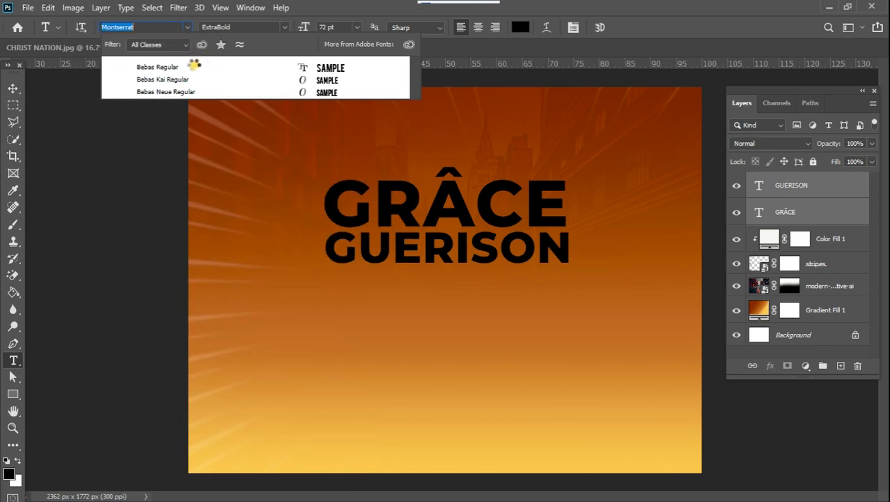
pyautogui.click(195, 67)
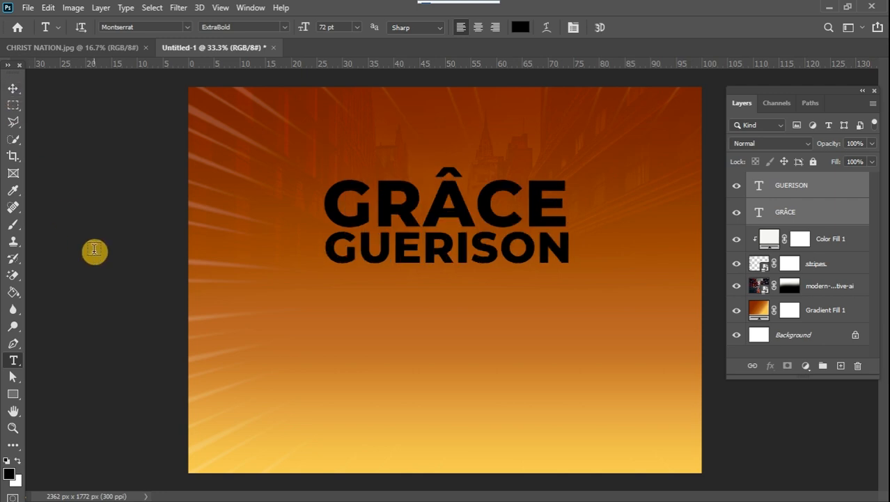
# Step: Start a new text line below GUERISON and reduce its font size to 16 pt
pyautogui.click(360, 322)
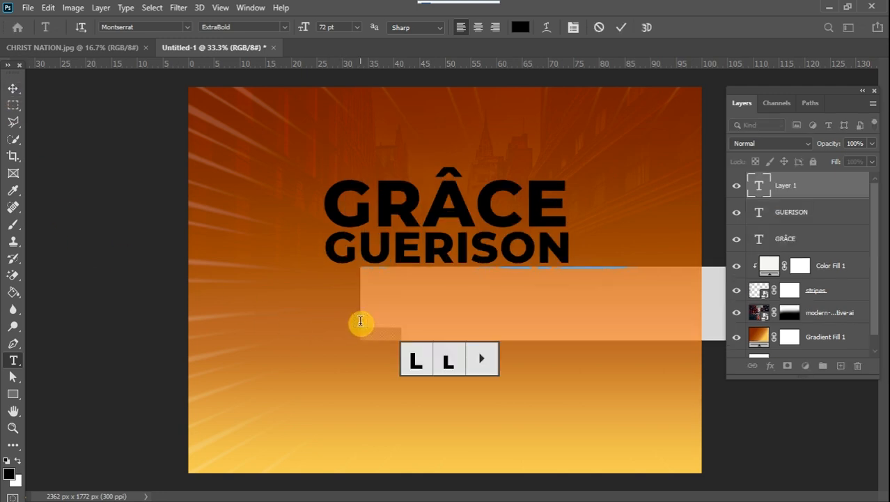
pyautogui.click(358, 27)
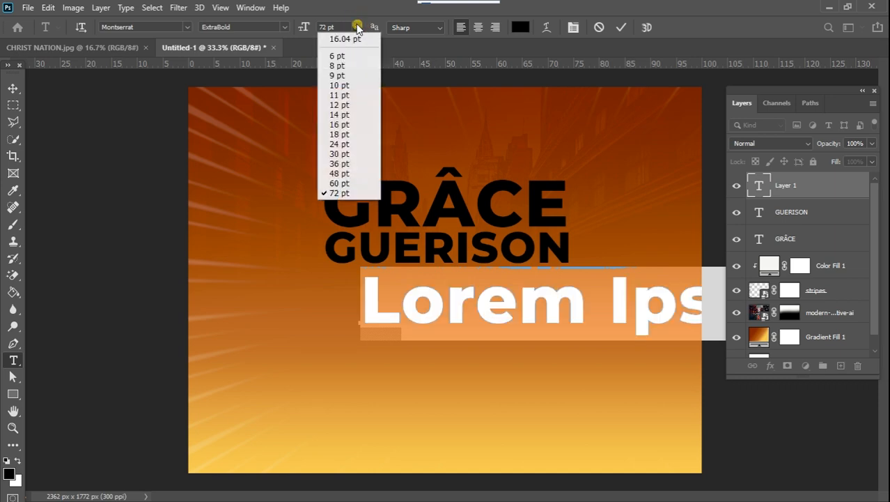
pyautogui.click(340, 154)
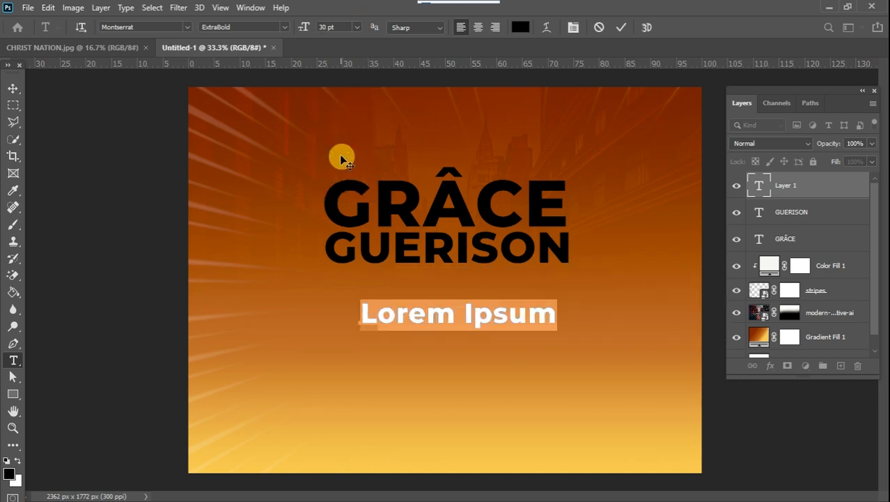
pyautogui.click(358, 27)
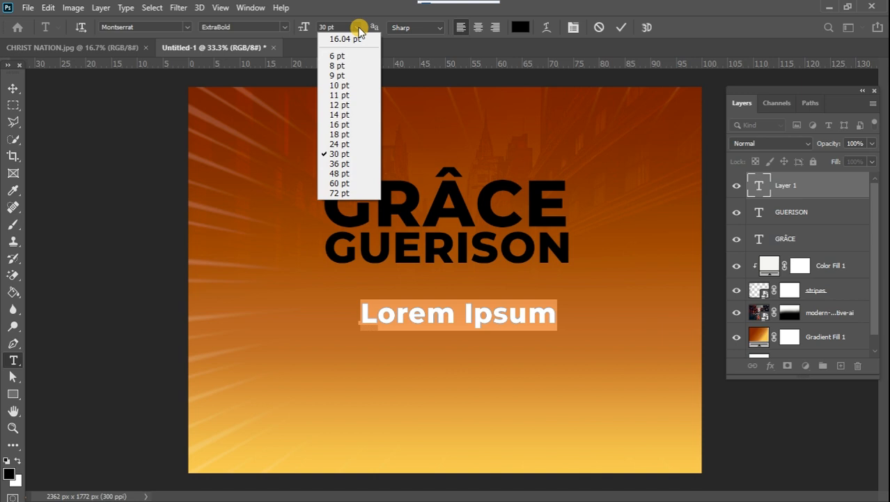
pyautogui.click(346, 124)
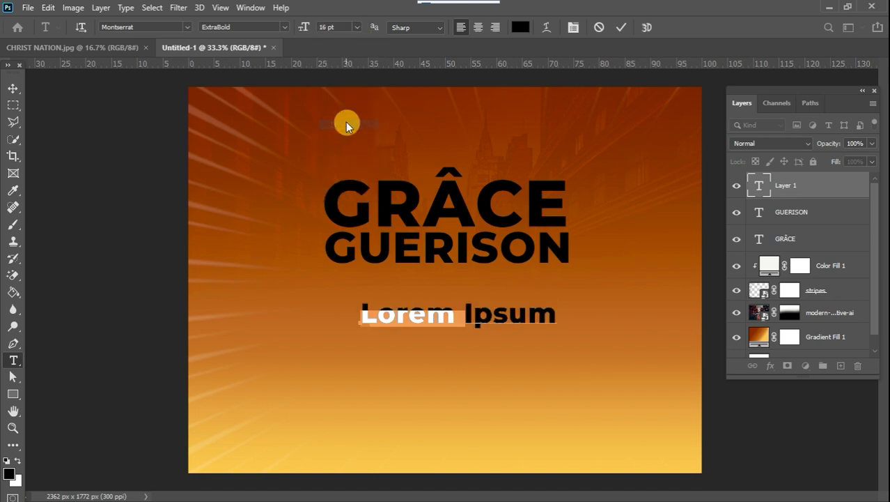
# Step: Set the new text's font to Bebas Regular and enter "TOUS LES DIMANCHE"
pyautogui.click(171, 27)
pyautogui.write('BEBA')
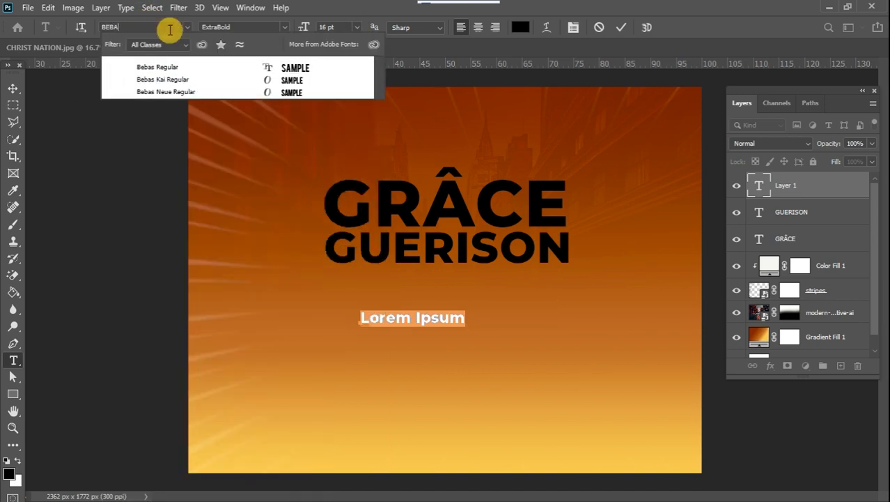
pyautogui.click(184, 67)
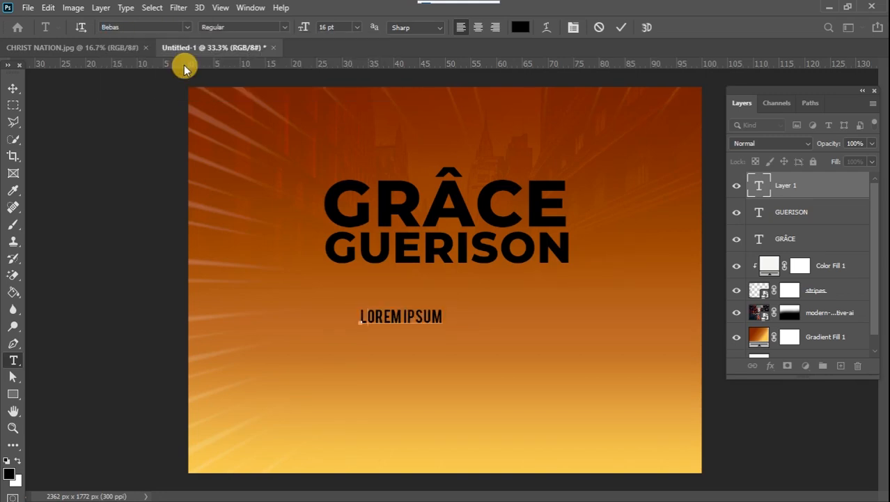
pyautogui.write('TOUS LES DIMANCHE')
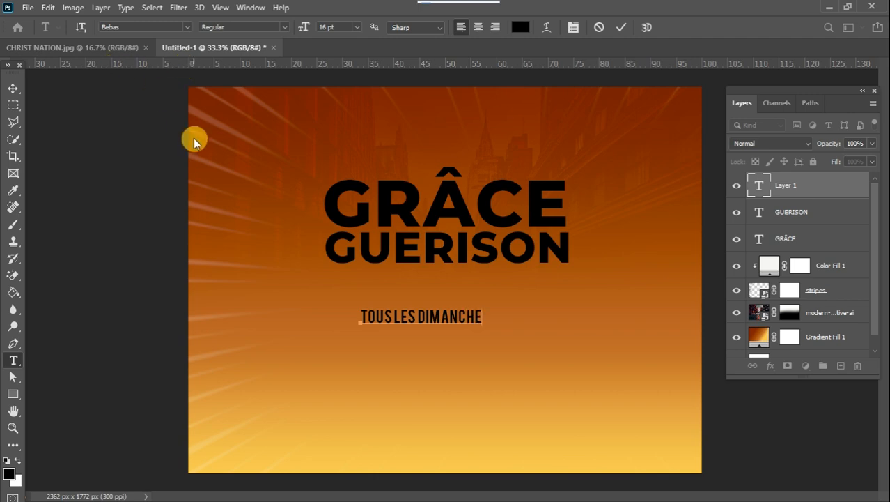
# Step: Commit the TOUS LES DIMANCHE text and move it above GRÂCE
pyautogui.hotkey('ctrl', 'a')
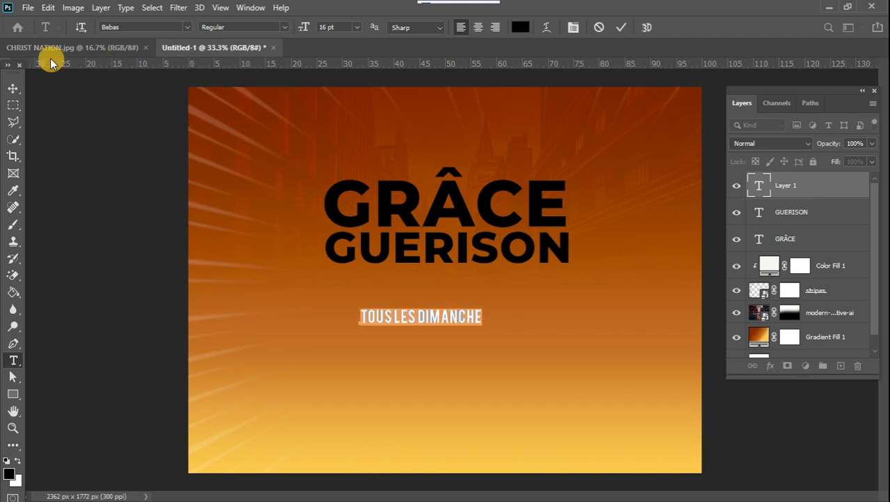
pyautogui.click(13, 88)
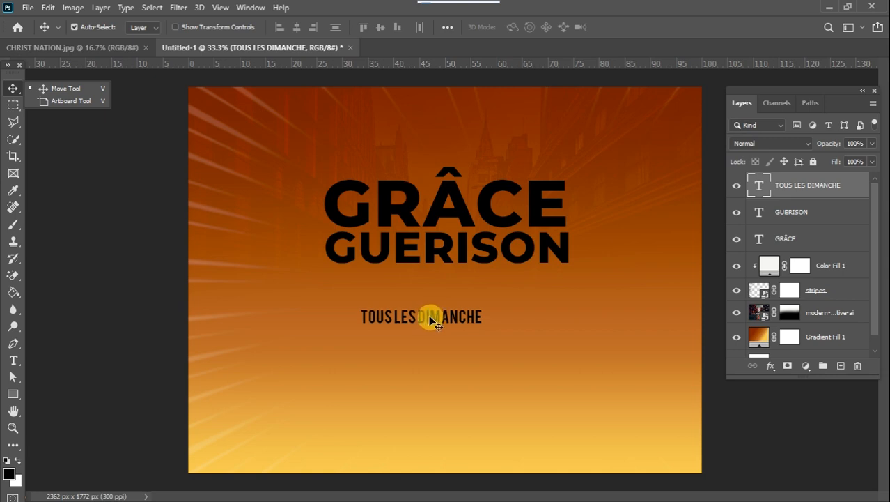
pyautogui.moveTo(431, 317); pyautogui.dragTo(447, 148)
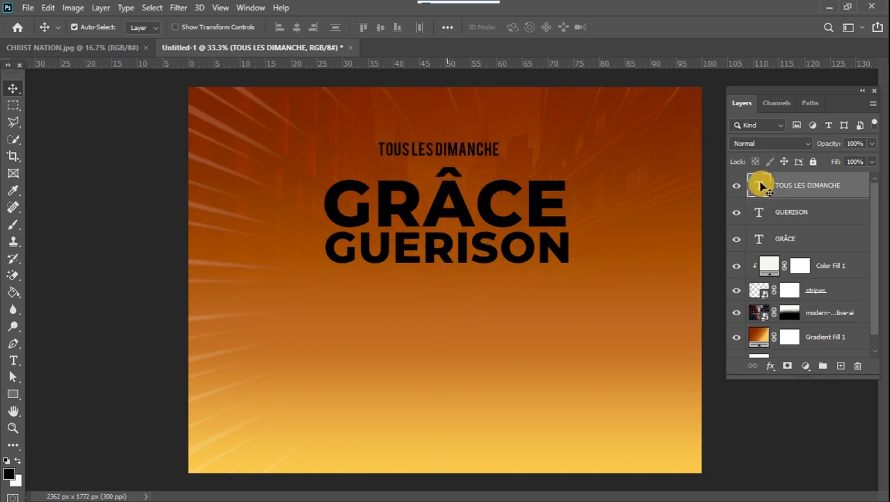
# Step: Add extra spaces between the words of the TOUS LES DIMANCHE line and commit the edit
pyautogui.doubleClick(760, 185)
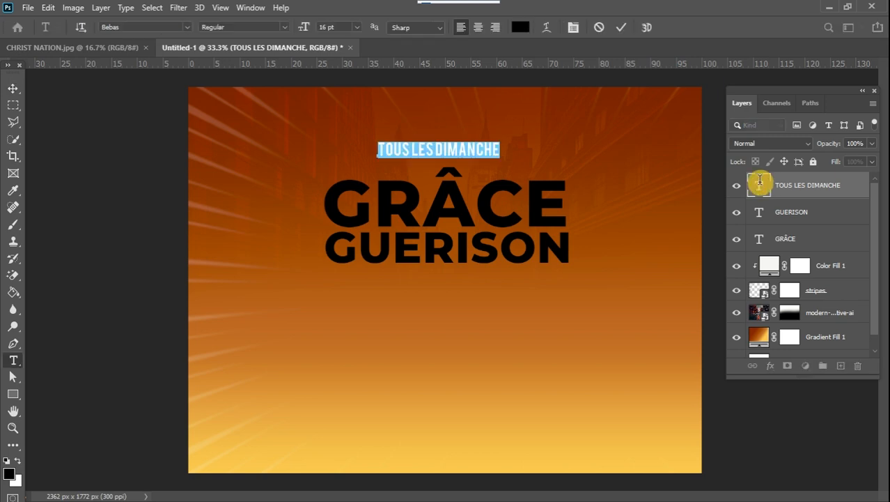
pyautogui.click(434, 149)
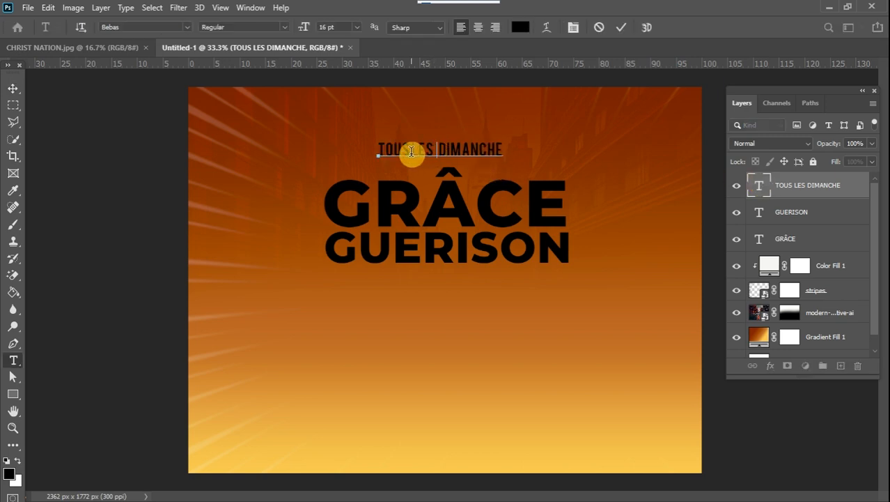
pyautogui.click(412, 151)
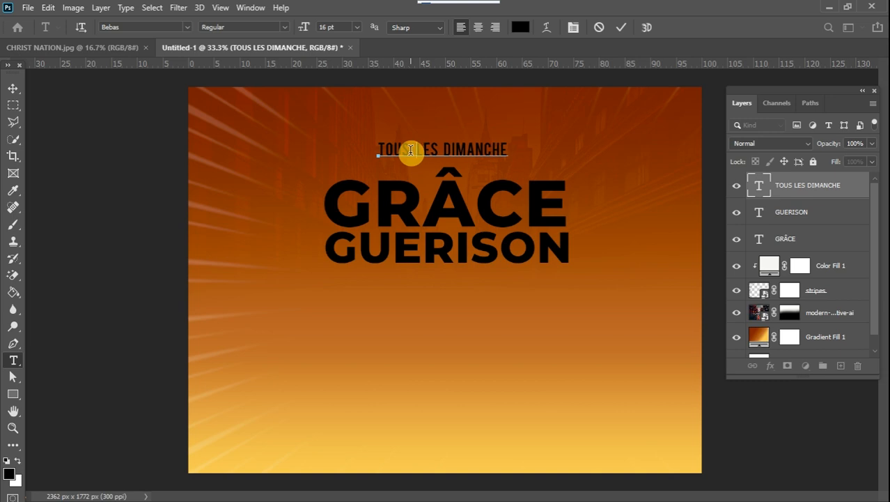
pyautogui.click(13, 88)
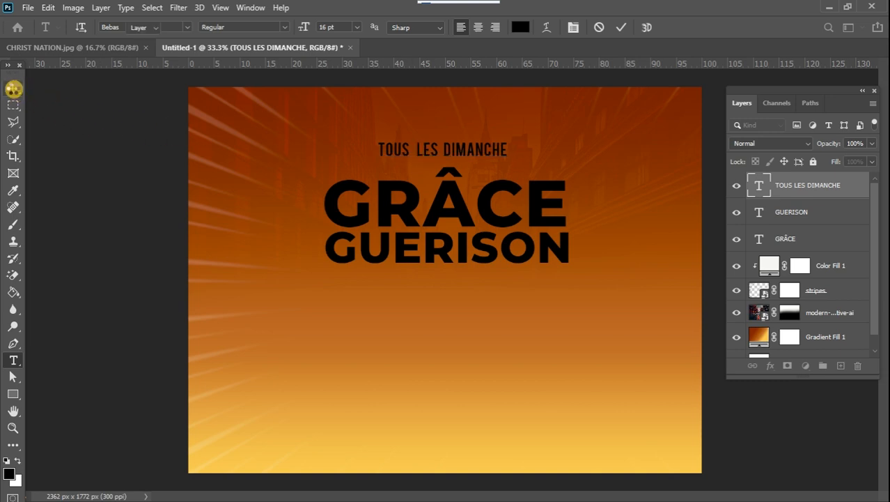
# Step: Check the reference flyer's top line and shift TOUS LES DIMANCHE slightly to centre it over the headline
pyautogui.click(134, 47)
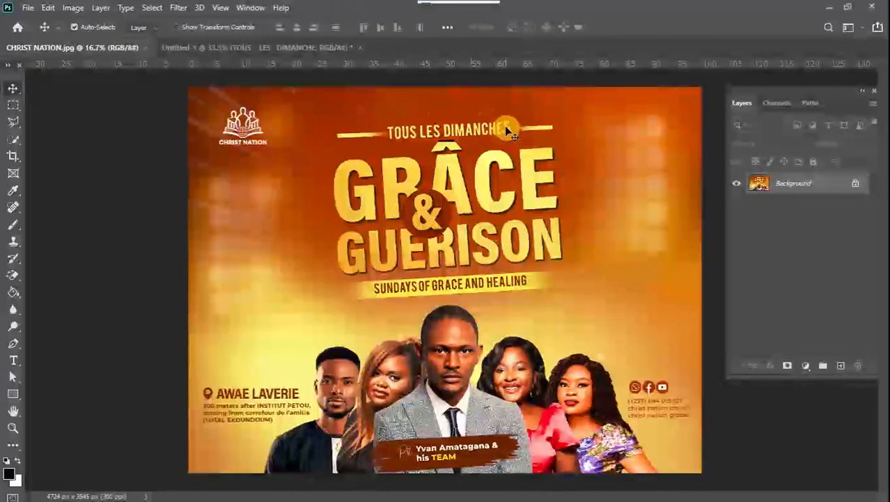
pyautogui.click(238, 47)
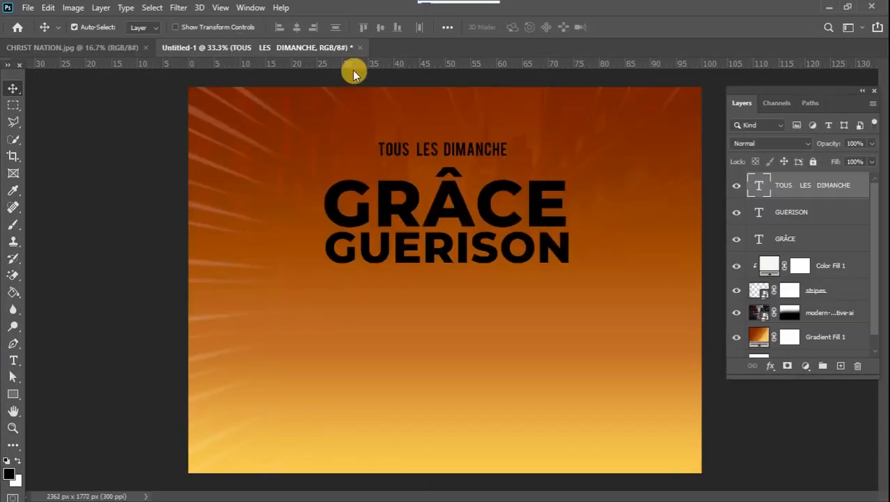
pyautogui.moveTo(460, 150)
pyautogui.mouseDown()
pyautogui.moveTo(441, 151)
pyautogui.moveTo(452, 149)
pyautogui.mouseUp()
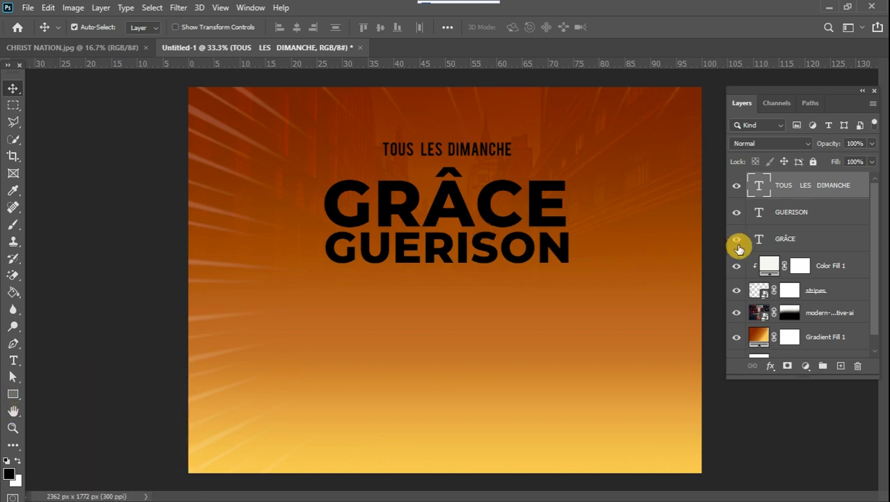
# Step: Recolour the TOUS LES DIMANCHE text to golden yellow eec650, sampled from the background's lower corner
pyautogui.doubleClick(760, 187)
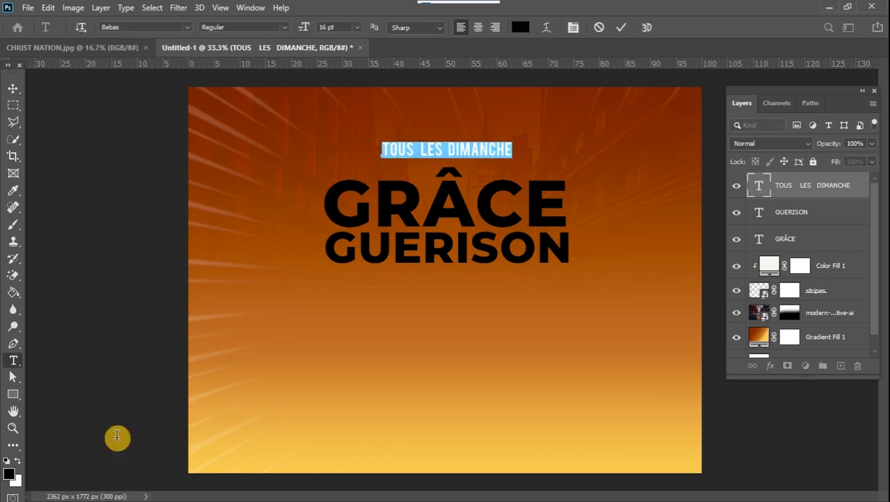
pyautogui.click(11, 475)
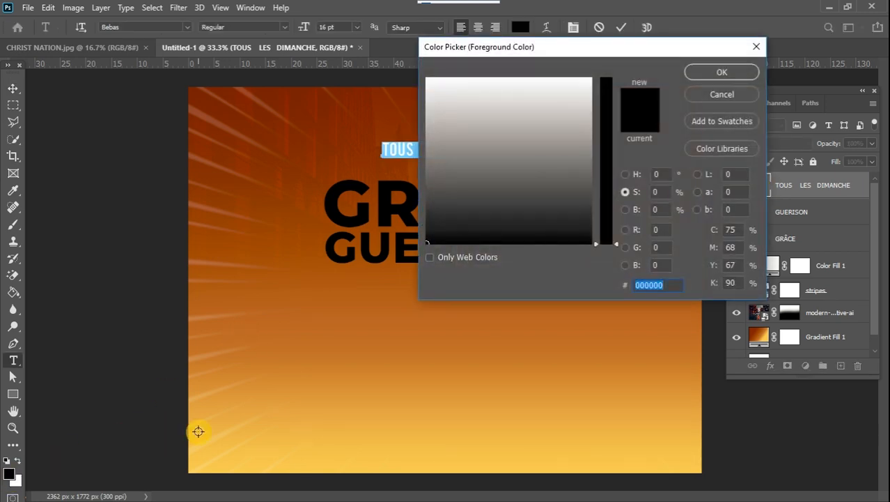
pyautogui.click(202, 461)
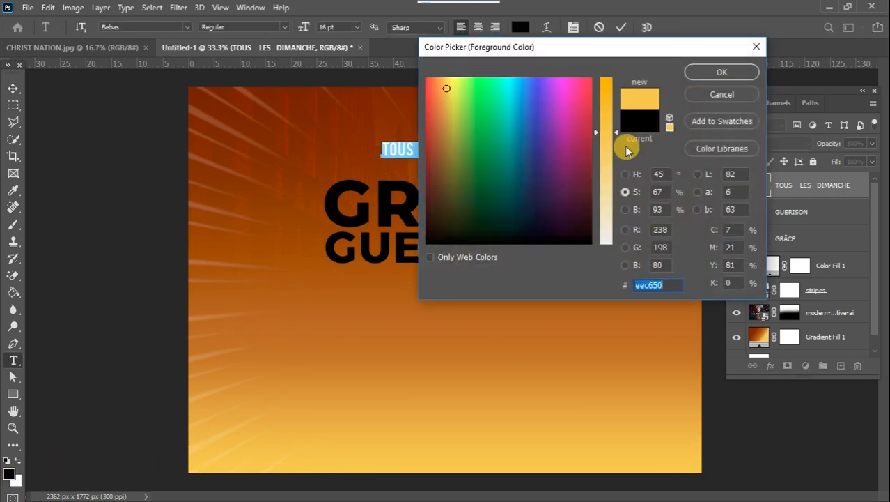
pyautogui.click(722, 72)
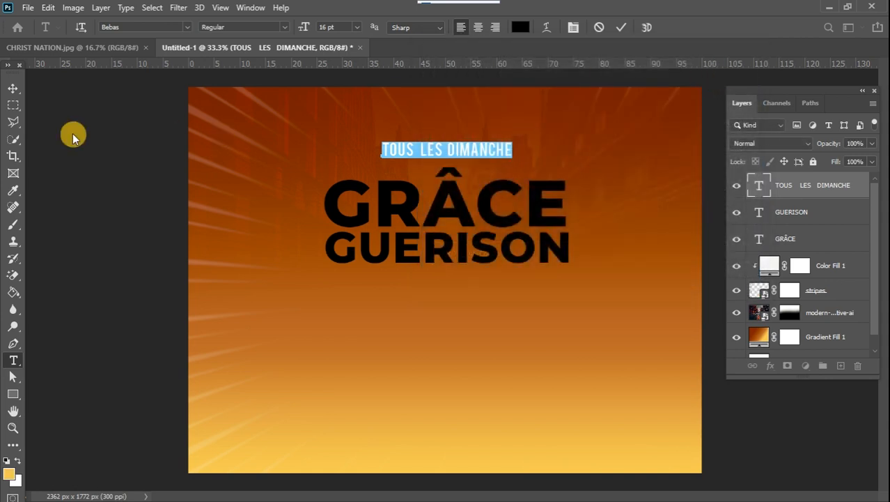
pyautogui.click(13, 89)
pyautogui.click(13, 88)
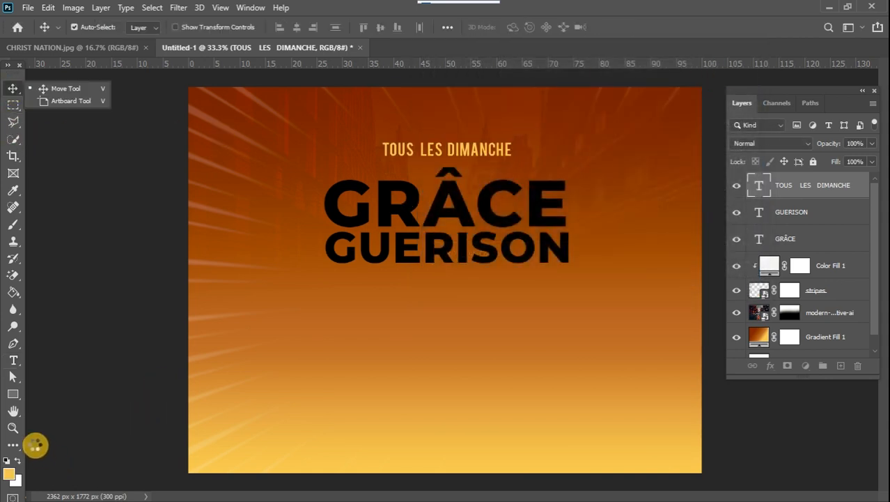
# Step: Draw a thin golden rectangle of about 1074 × 52 px across the TOUS LES DIMANCHE line and collapse its properties
pyautogui.click(14, 395)
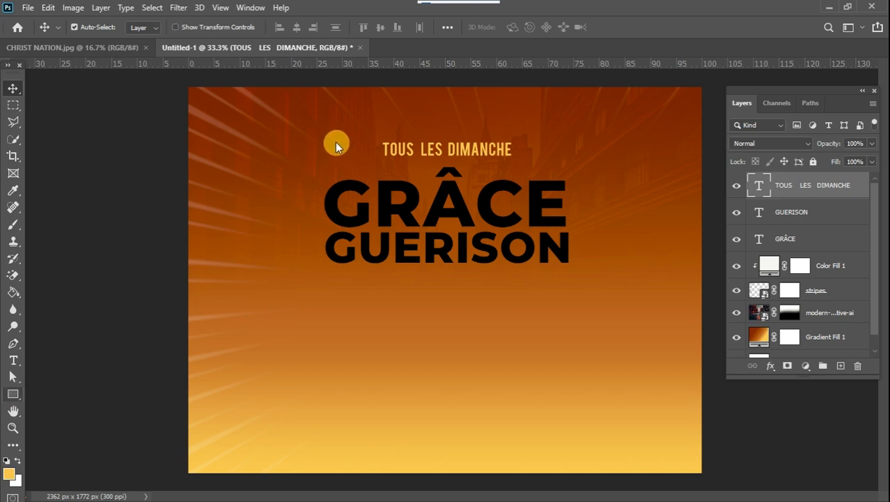
pyautogui.click(13, 394)
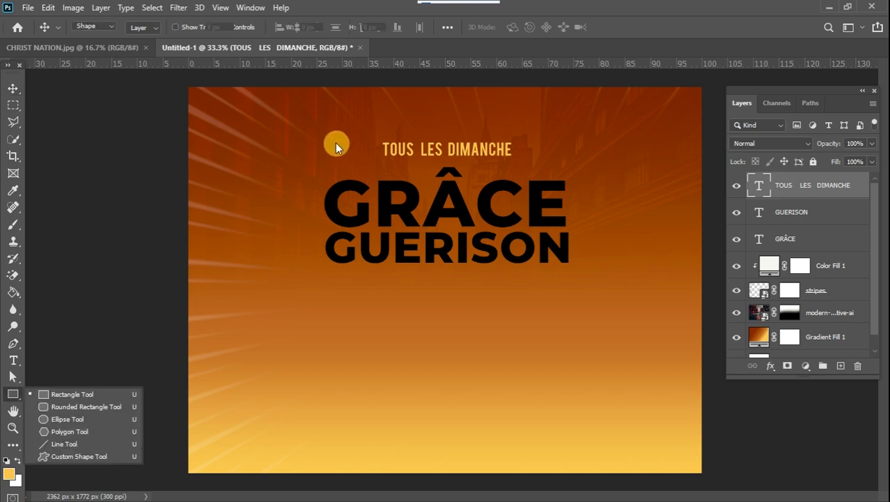
pyautogui.click(79, 397)
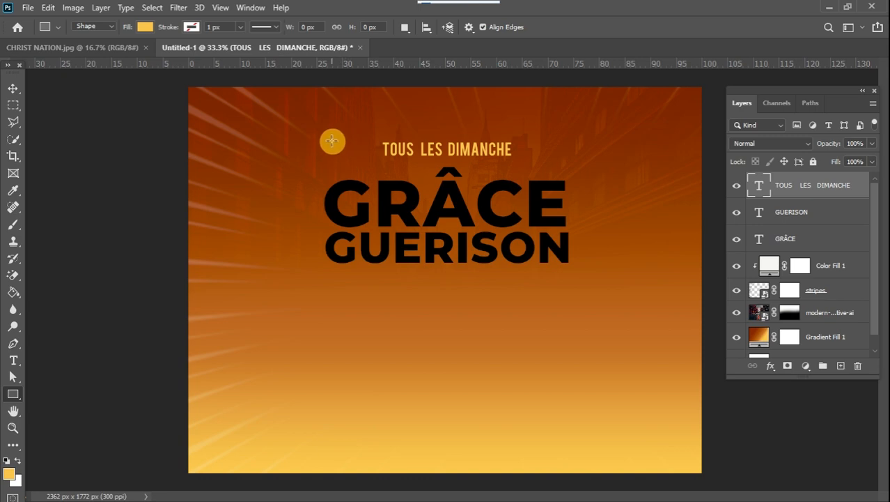
pyautogui.moveTo(332, 140); pyautogui.dragTo(564, 150)
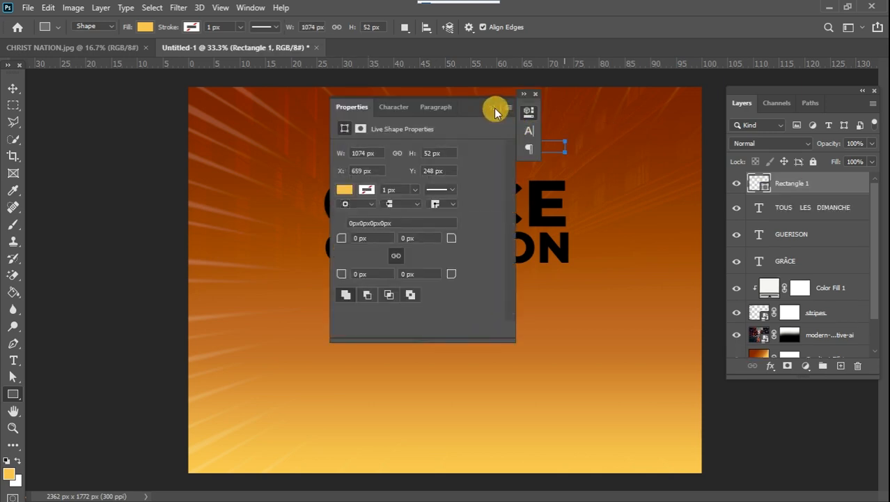
pyautogui.click(495, 108)
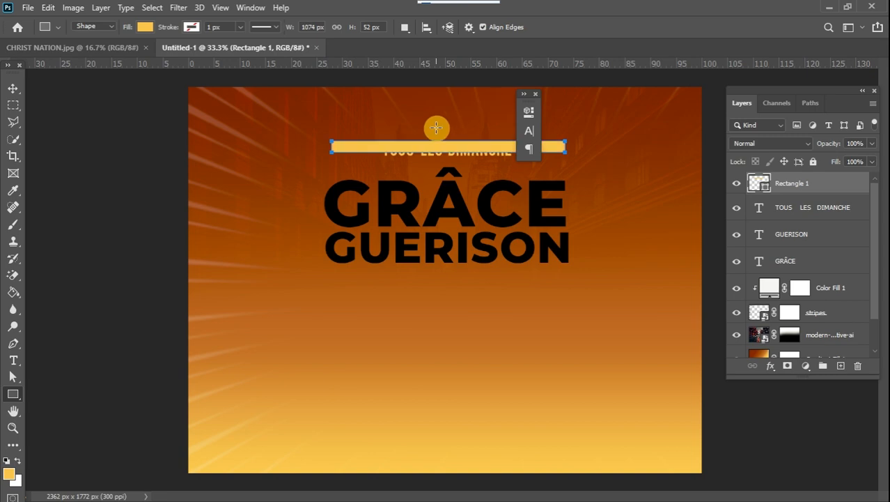
pyautogui.click(527, 105)
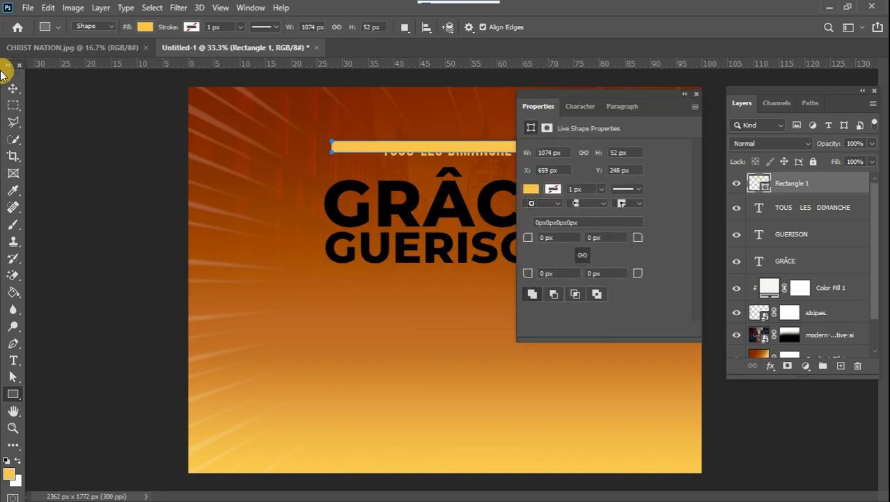
pyautogui.click(11, 90)
pyautogui.click(681, 94)
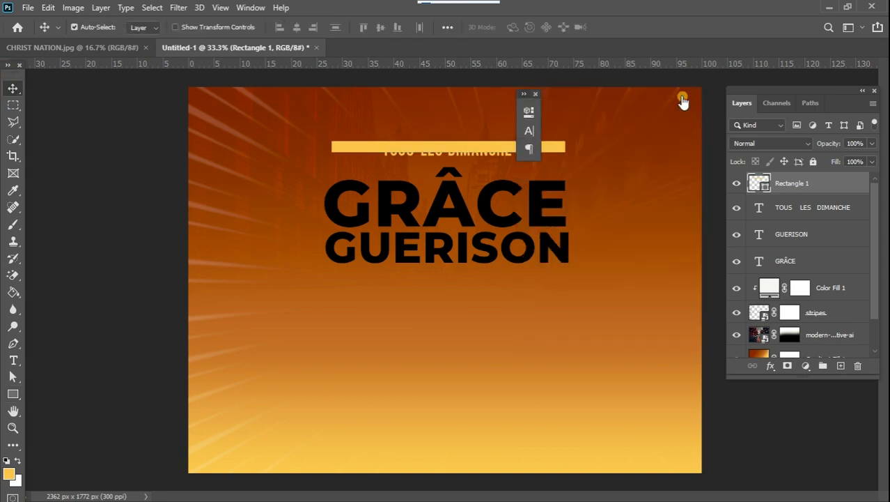
# Step: Add a layer mask to the rectangle and nudge the bar to align it vertically with the TOUS LES DIMANCHE text
pyautogui.click(788, 367)
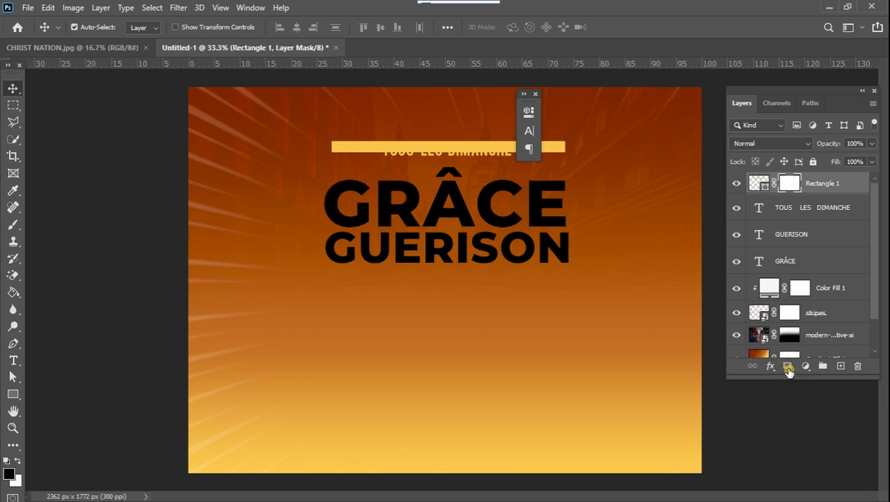
pyautogui.click(536, 94)
pyautogui.press('Down')
pyautogui.press('Down')
pyautogui.press('Down')
pyautogui.press('Down')
pyautogui.press('Down')
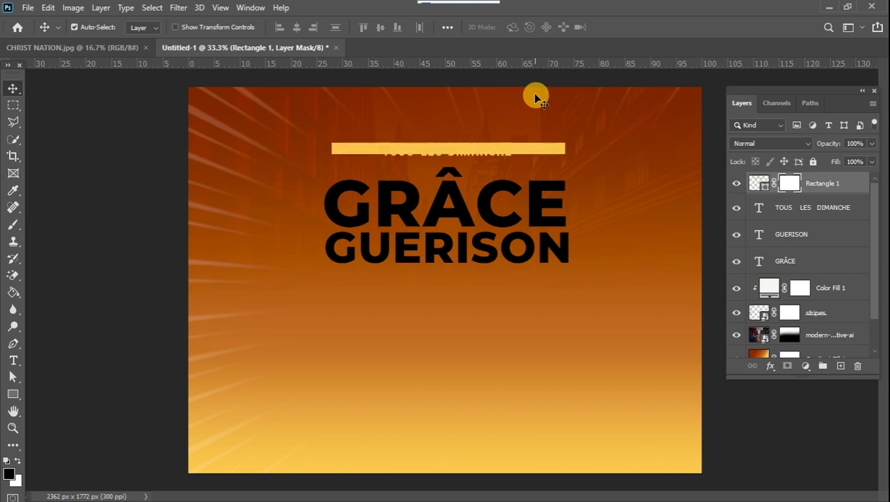
pyautogui.press('Up')
pyautogui.press('Up')
pyautogui.press('Up')
pyautogui.press('Up')
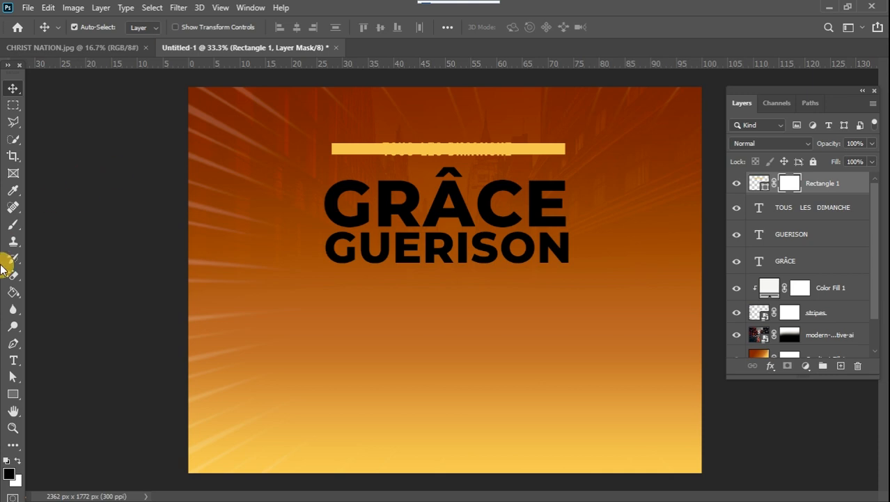
# Step: Paint the rectangle's mask with a soft black 175 px brush to clear the golden bar behind TOUS LES DIMANCHE
pyautogui.click(12, 223)
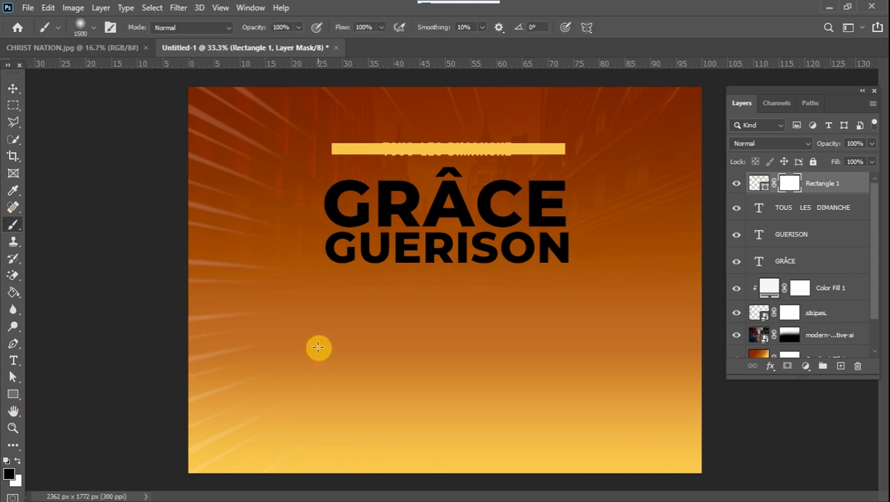
pyautogui.rightClick(257, 298)
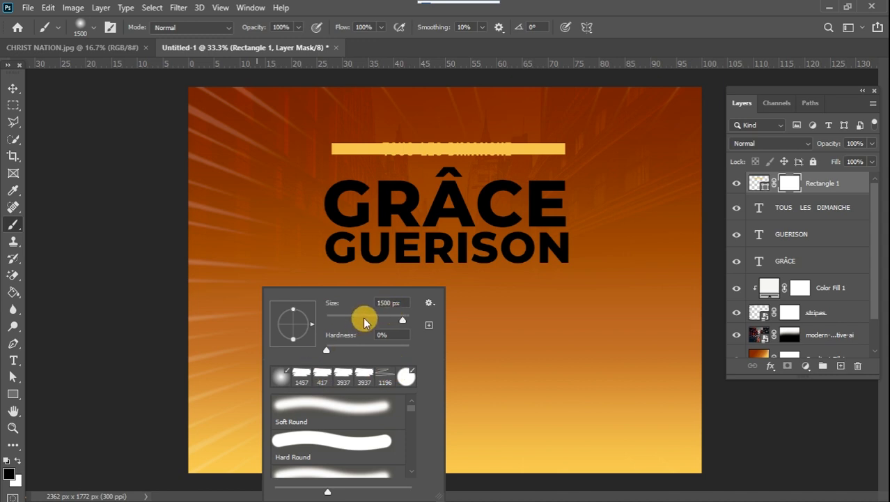
pyautogui.click(108, 259)
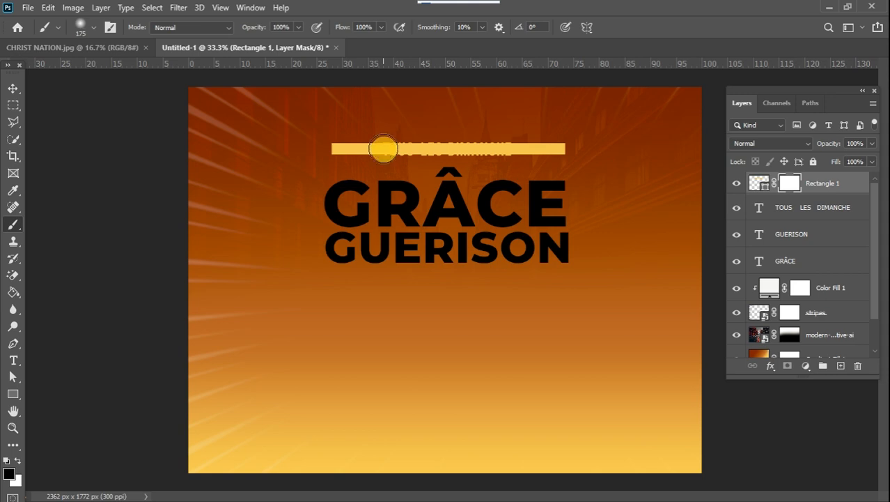
pyautogui.moveTo(389, 150)
pyautogui.mouseDown()
pyautogui.moveTo(506, 152)
pyautogui.moveTo(383, 150)
pyautogui.moveTo(475, 150)
pyautogui.mouseUp()
# Step: Flatten the masked golden bar to about 45% of its height and align it vertically with the TOUS LES DIMANCHE text
pyautogui.click(15, 90)
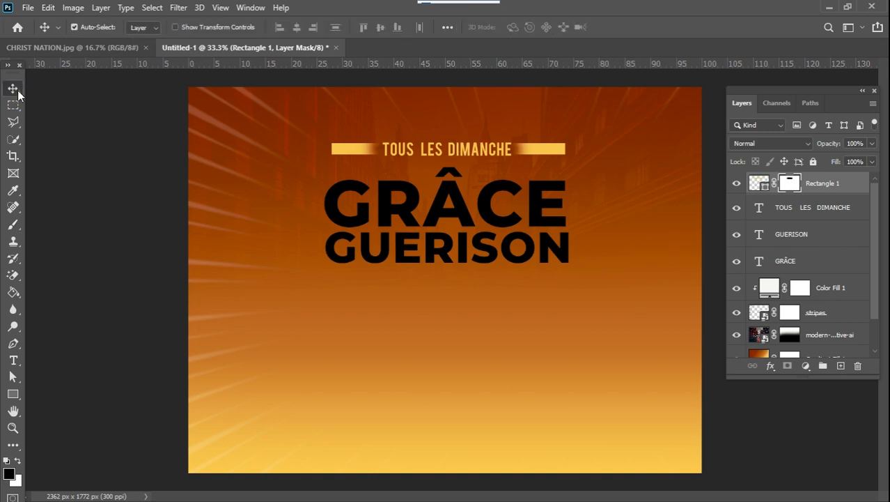
pyautogui.hotkey('ctrl', 't')
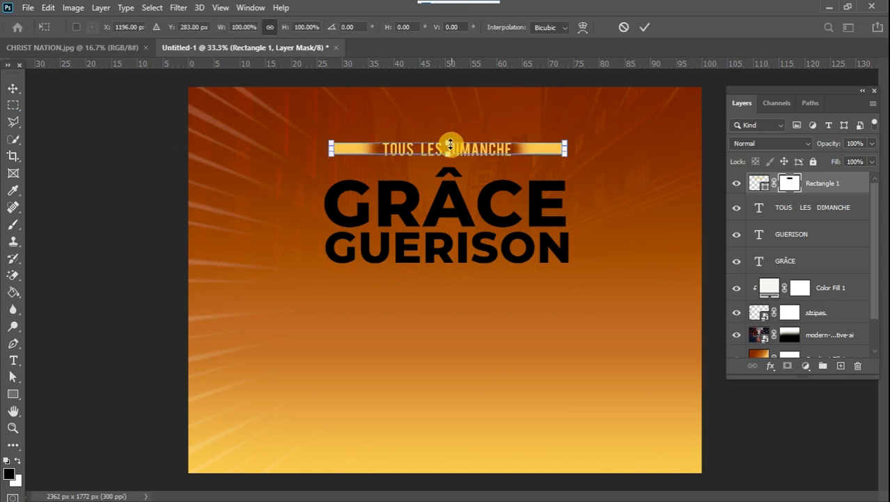
pyautogui.moveTo(450, 142); pyautogui.dragTo(446, 148)
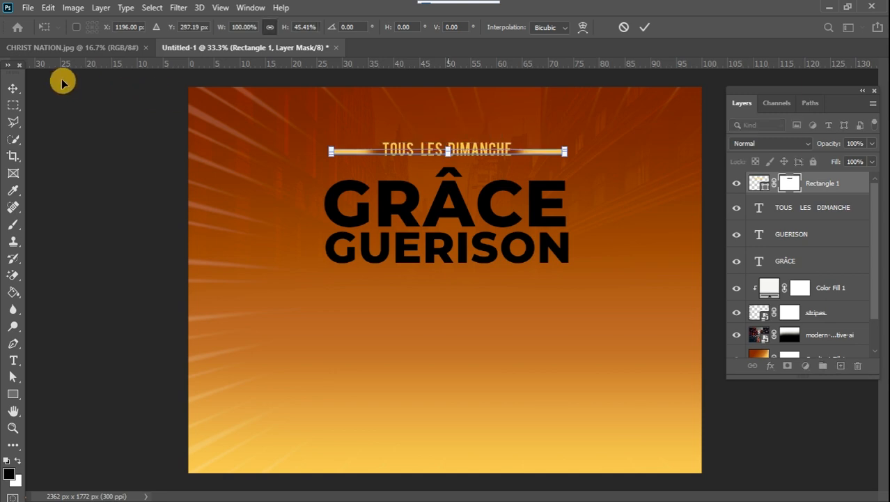
pyautogui.click(15, 89)
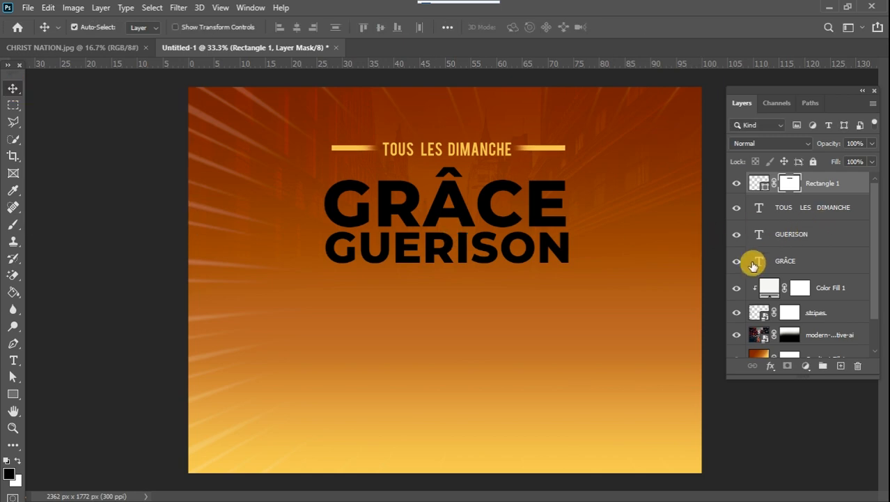
# Step: Check the reference flyer's tagline and add the text SUNDAYS OF GRACE AND HEALING in golden Bebas 16 pt below the headline
pyautogui.click(109, 49)
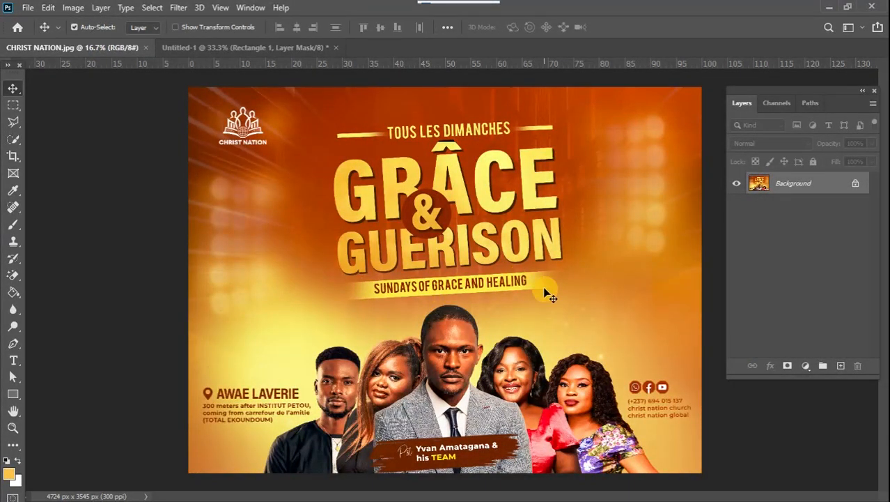
pyautogui.click(263, 48)
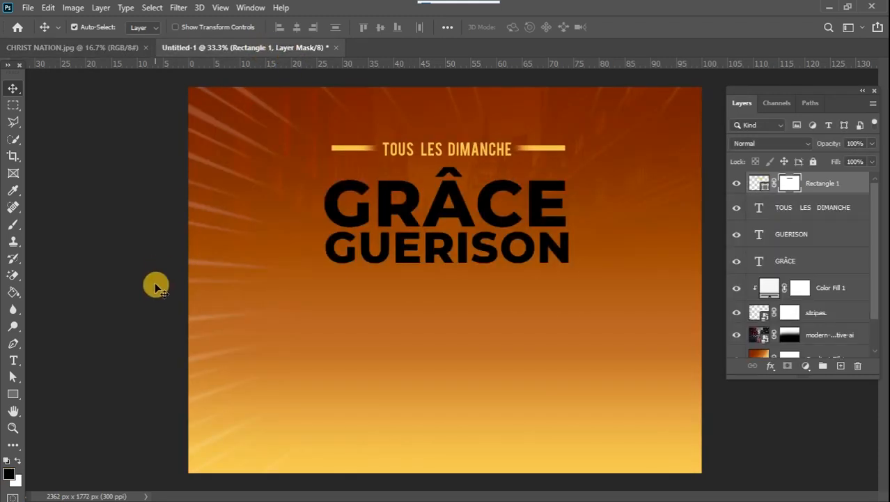
pyautogui.click(12, 360)
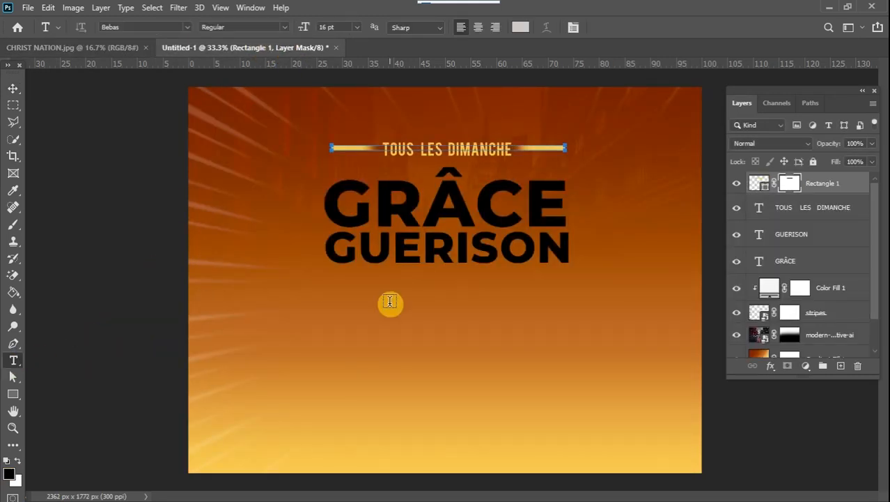
pyautogui.click(335, 320)
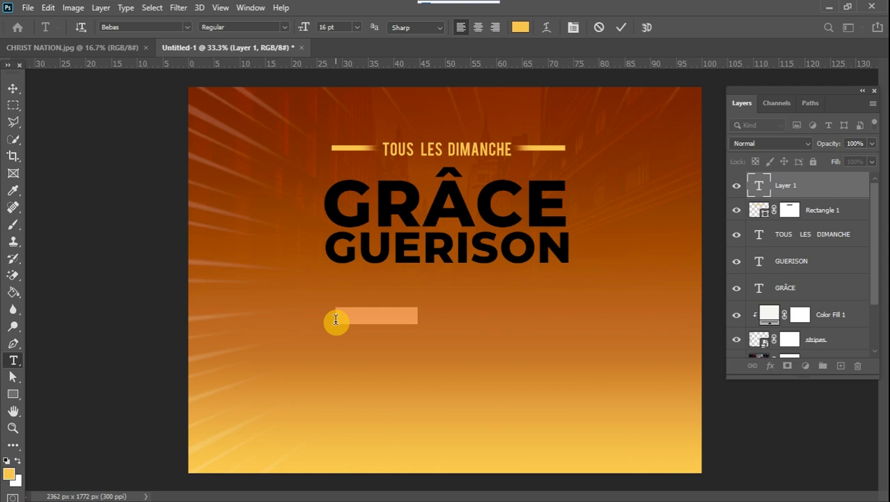
pyautogui.write('SUNDAYS OF')
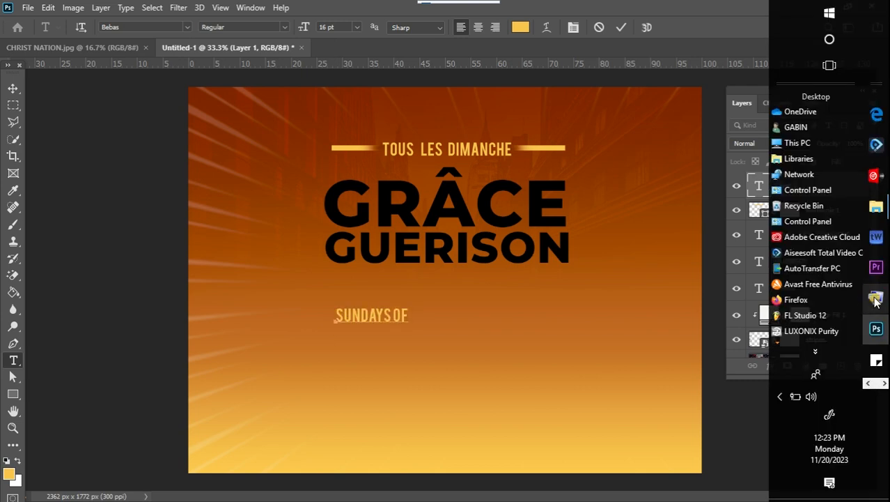
pyautogui.write(' GRACE AND HEALIN')
pyautogui.click(653, 125)
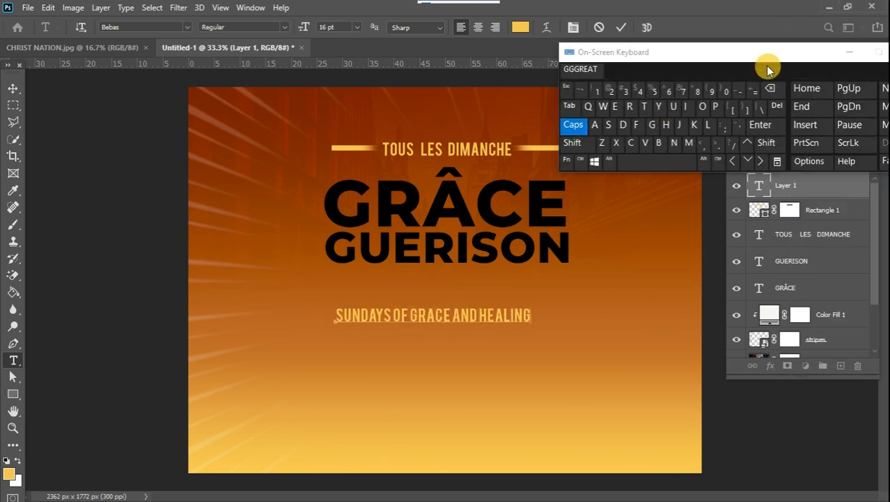
pyautogui.click(851, 53)
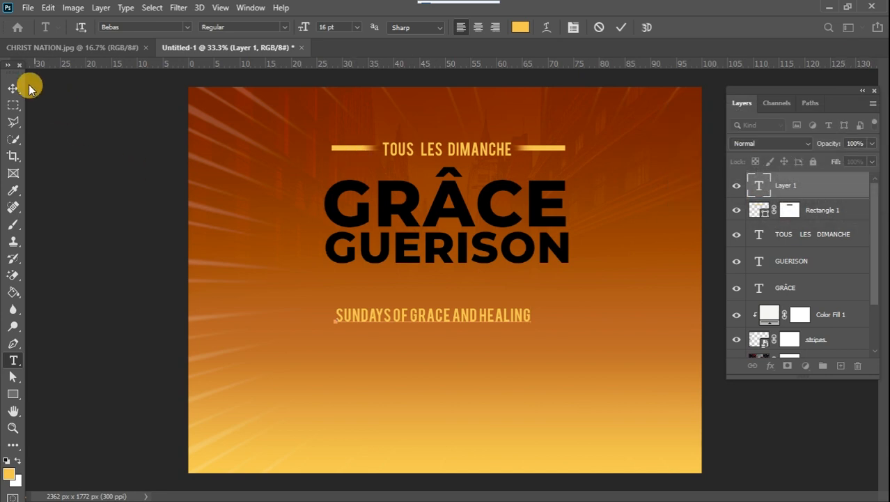
pyautogui.click(13, 89)
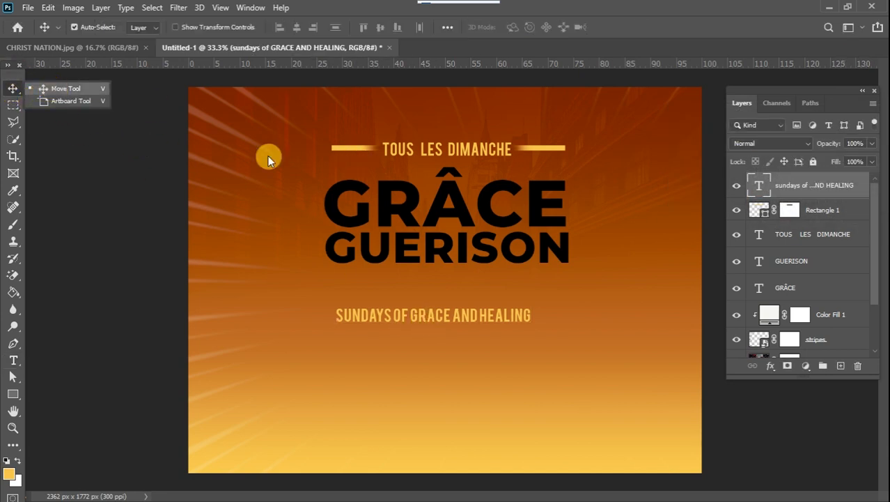
# Step: Move the SUNDAYS OF GRACE AND HEALING line directly beneath GUERISON and scale it to about 93%
pyautogui.moveTo(455, 319)
pyautogui.mouseDown()
pyautogui.moveTo(469, 303)
pyautogui.moveTo(469, 282)
pyautogui.mouseUp()
pyautogui.hotkey('ctrl', 't')
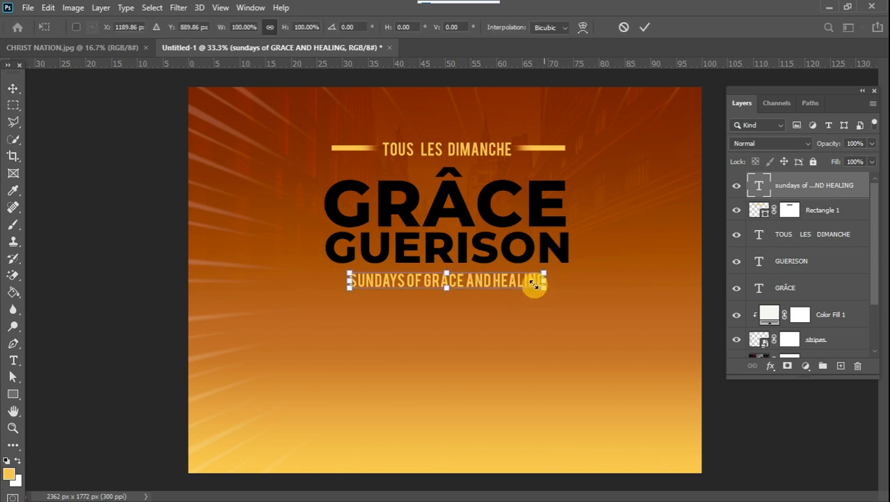
pyautogui.moveTo(532, 282); pyautogui.dragTo(530, 284)
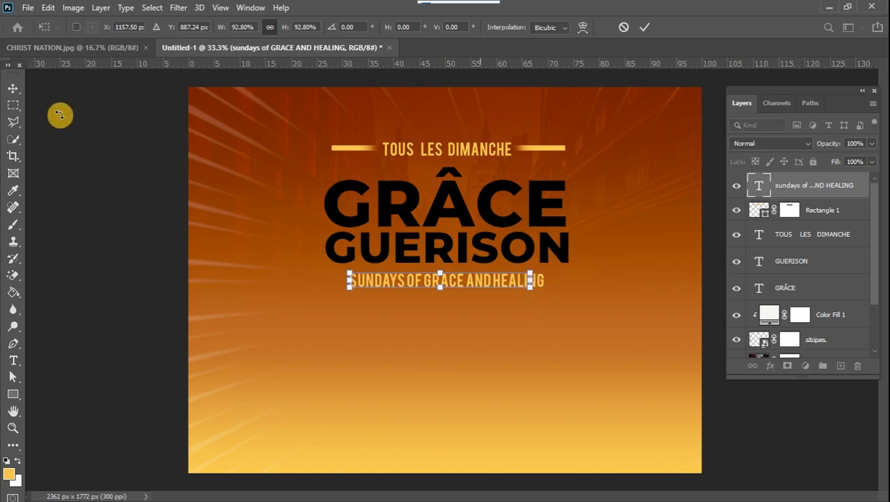
pyautogui.click(14, 91)
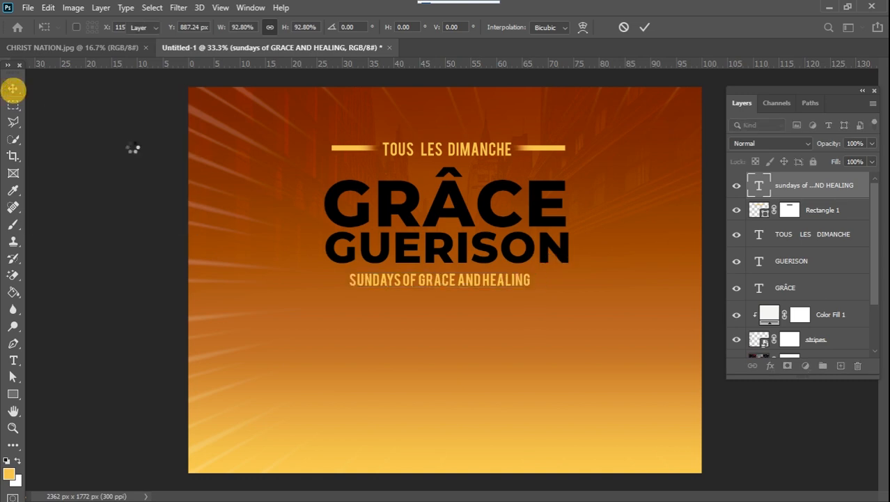
pyautogui.click(429, 281)
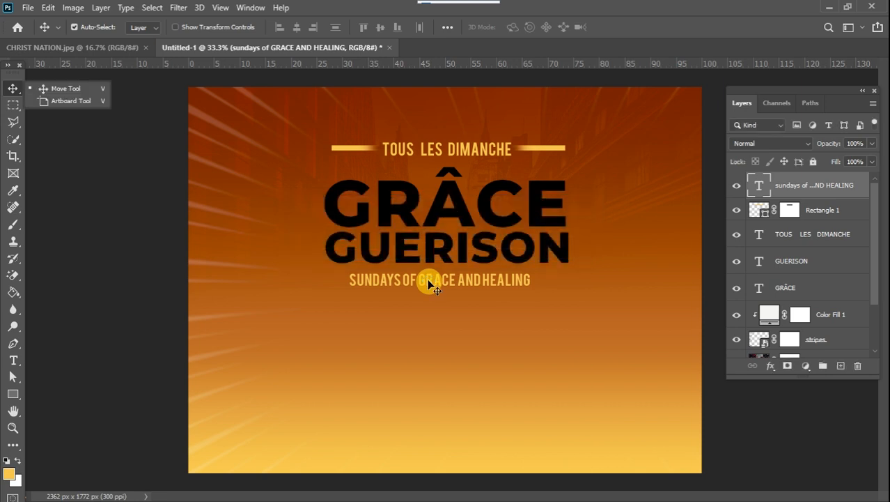
pyautogui.click(76, 88)
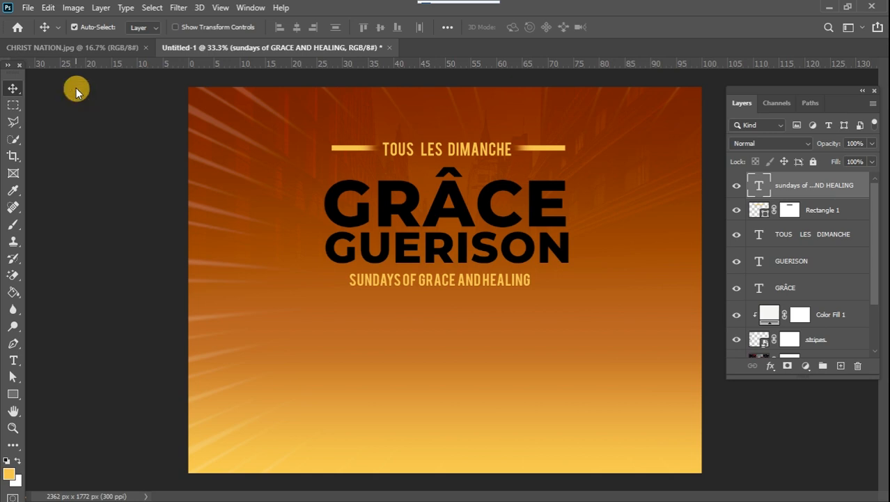
# Step: Draw a golden rectangle of about 1104 × 106 px on a new layer beneath the SUNDAYS OF GRACE AND HEALING text
pyautogui.click(847, 209)
pyautogui.click(835, 368)
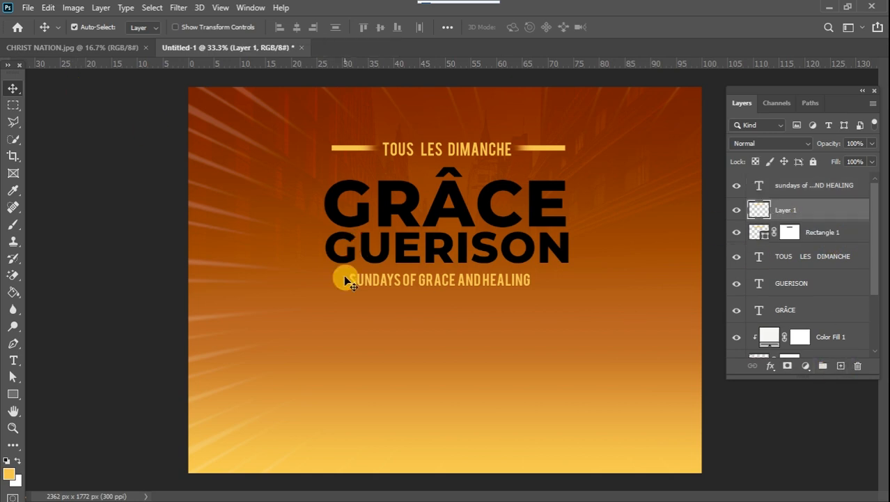
pyautogui.click(12, 395)
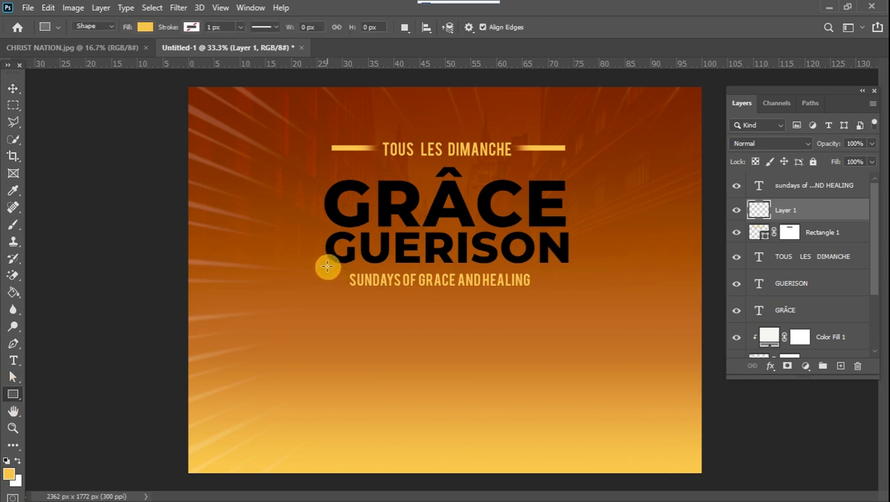
pyautogui.moveTo(327, 267); pyautogui.dragTo(567, 289)
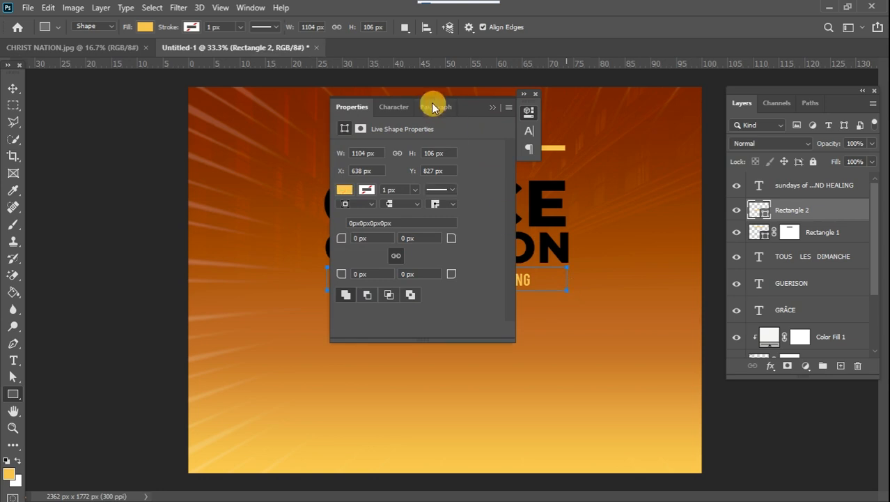
pyautogui.click(491, 108)
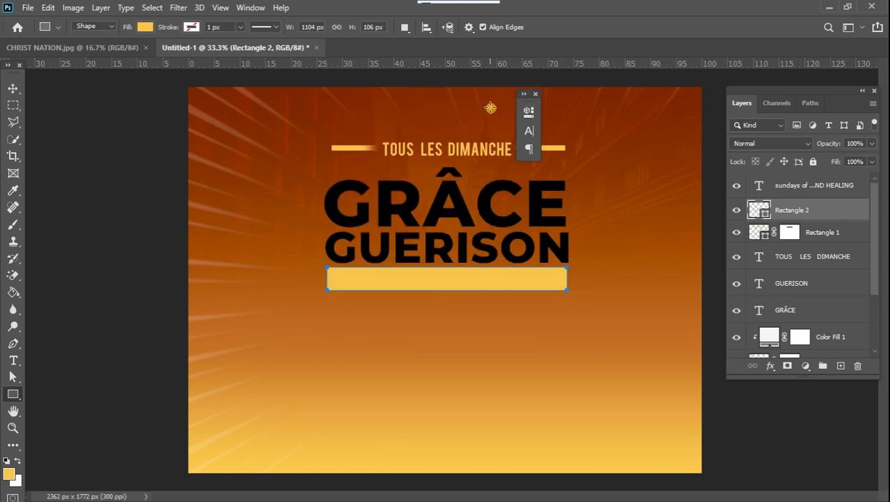
pyautogui.click(12, 106)
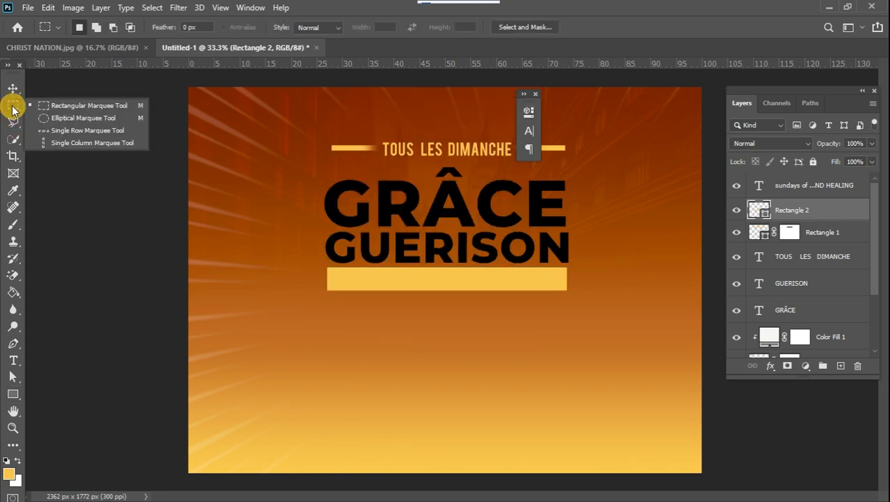
# Step: Recolour the SUNDAYS OF GRACE AND HEALING text to dark brown 742902, sampled from the upper background
pyautogui.click(760, 186)
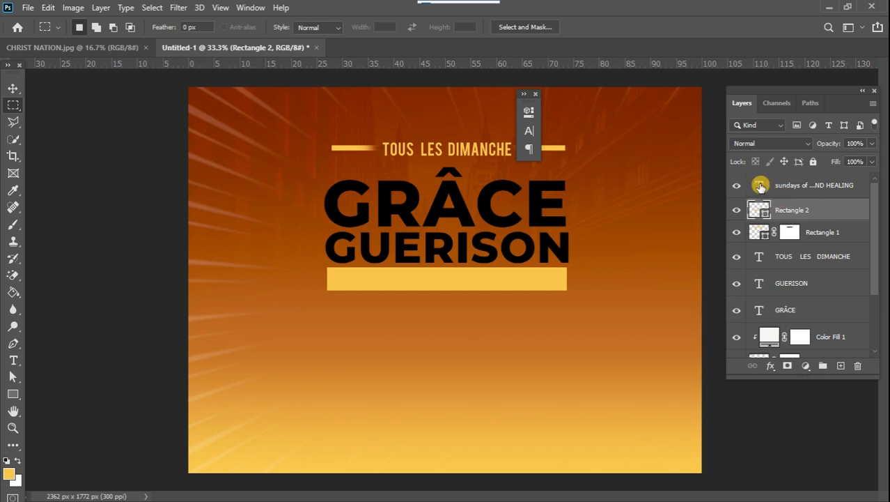
pyautogui.doubleClick(761, 187)
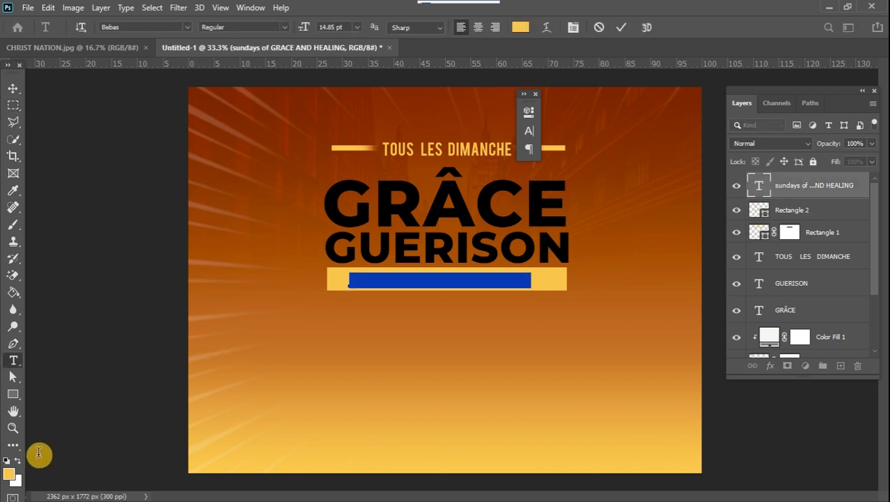
pyautogui.click(9, 474)
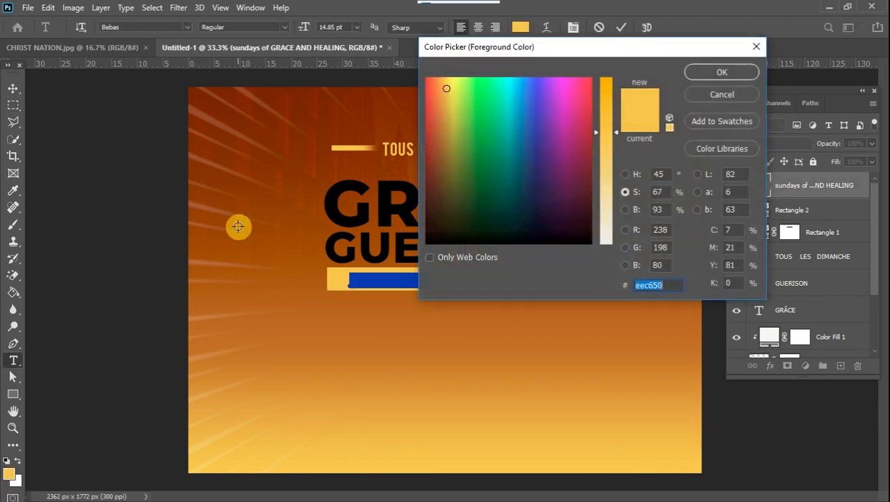
pyautogui.click(299, 117)
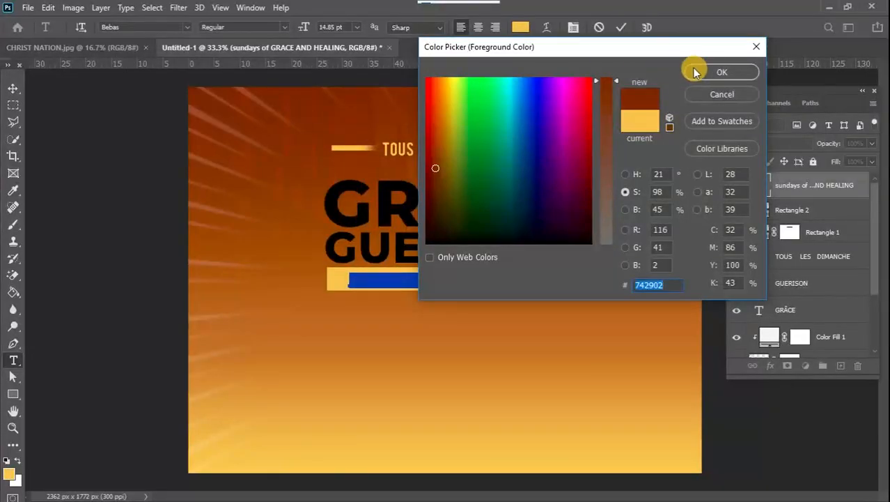
pyautogui.click(698, 72)
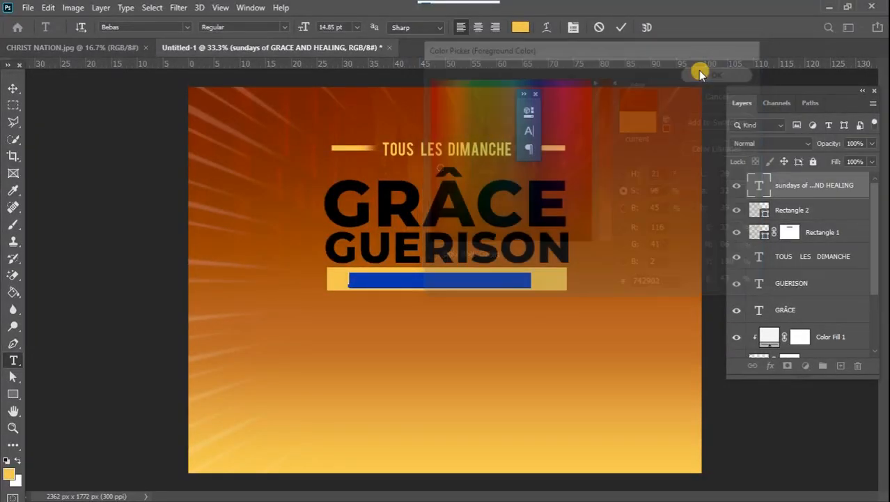
pyautogui.click(14, 105)
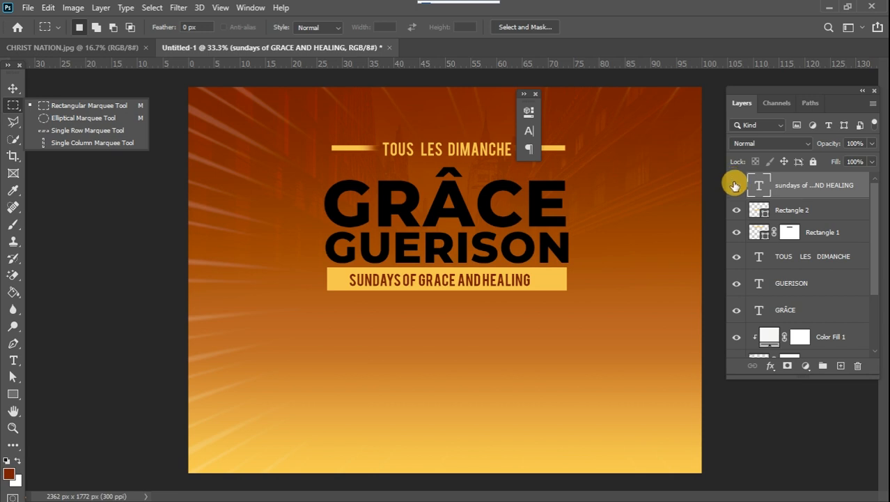
# Step: Add a layer mask to the golden tagline bar and fade out both its ends with a soft black 175 px brush
pyautogui.click(834, 214)
pyautogui.click(835, 212)
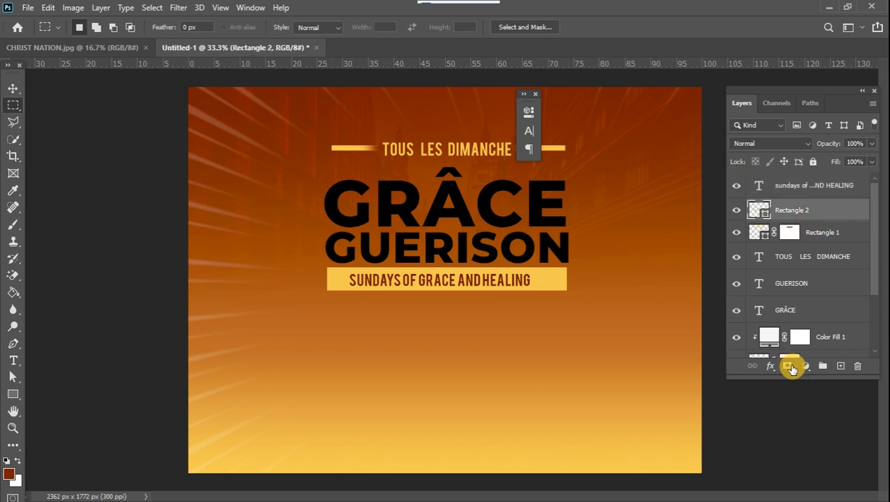
pyautogui.click(790, 365)
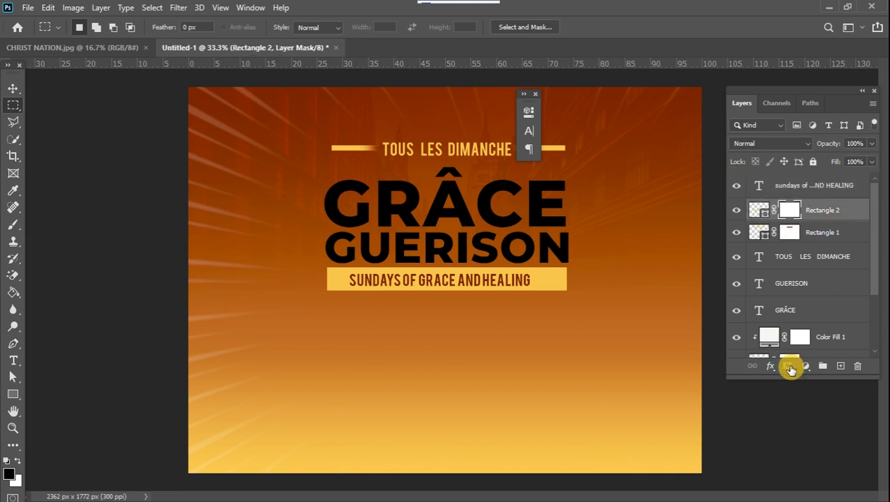
pyautogui.click(13, 229)
pyautogui.click(488, 314)
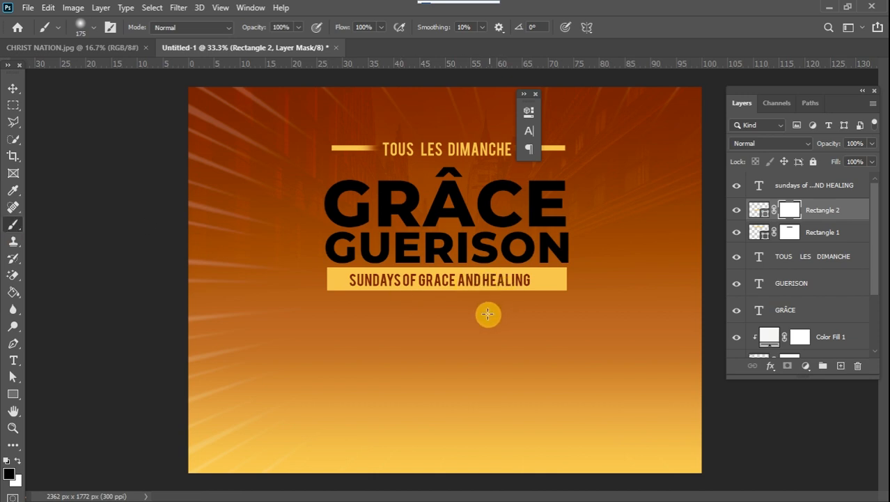
pyautogui.moveTo(579, 262); pyautogui.dragTo(566, 287)
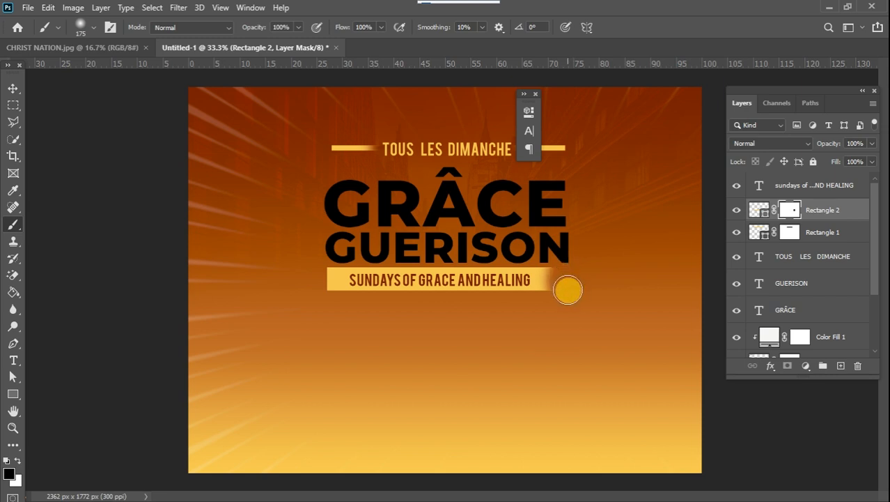
pyautogui.moveTo(317, 277)
pyautogui.mouseDown()
pyautogui.moveTo(321, 287)
pyautogui.moveTo(322, 272)
pyautogui.mouseUp()
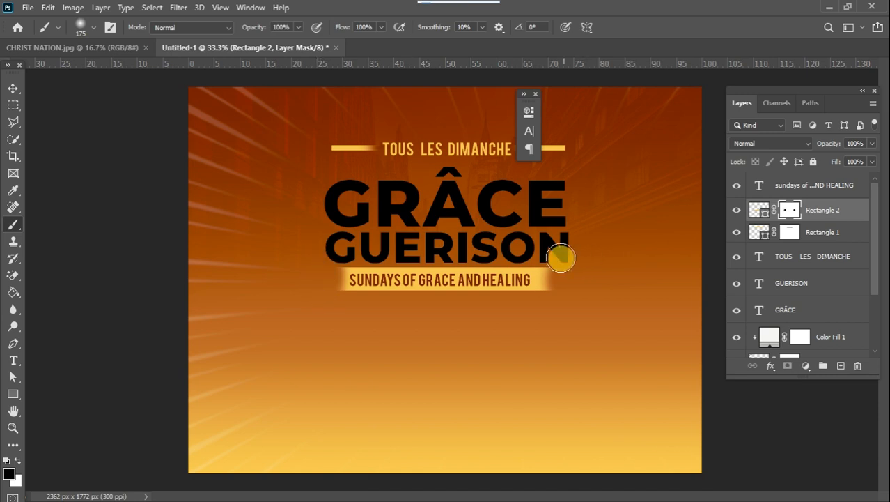
pyautogui.moveTo(561, 258); pyautogui.dragTo(564, 298)
pyautogui.click(564, 299)
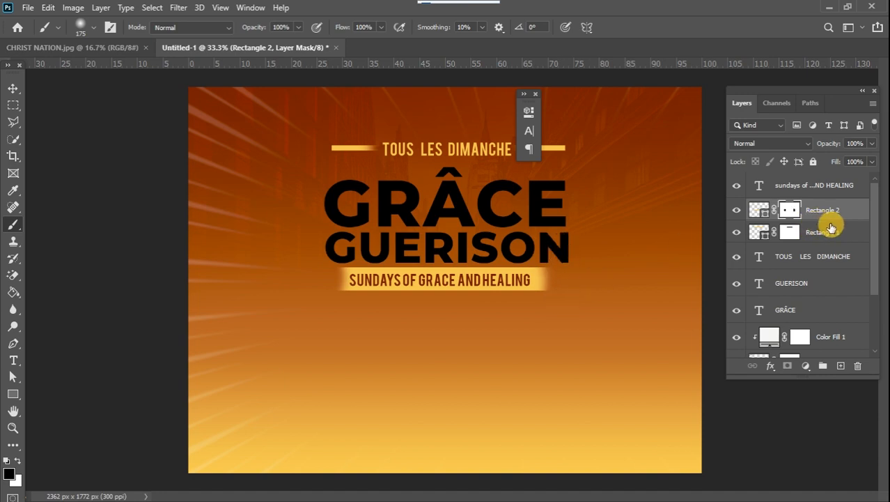
# Step: Nudge the SUNDAYS OF GRACE AND HEALING text and its golden bar together about 30 px right to centre them under GUERISON
pyautogui.click(846, 189)
pyautogui.click(845, 189)
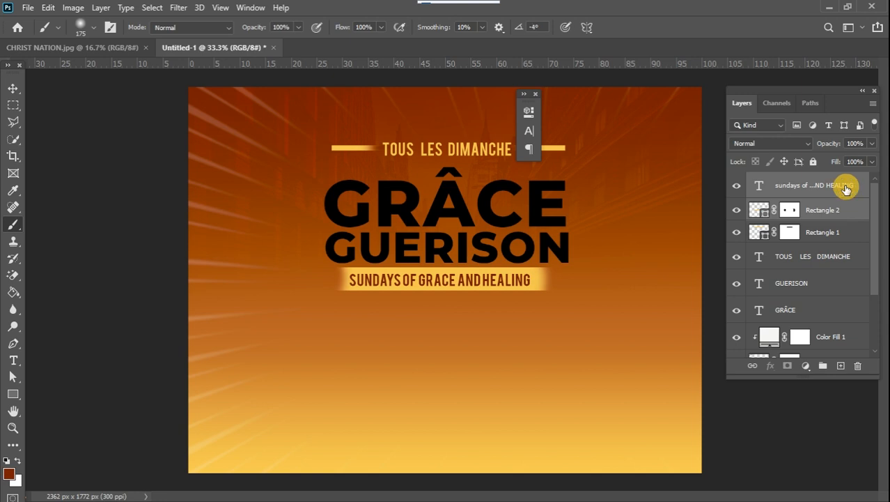
pyautogui.press('v')
pyautogui.press('Right')
pyautogui.press('Right')
pyautogui.press('Right')
pyautogui.press('Right')
pyautogui.press('Right')
pyautogui.press('Right')
pyautogui.press('Right')
pyautogui.press('Right')
pyautogui.press('Right')
pyautogui.press('Right')
pyautogui.press('Right')
pyautogui.press('Right')
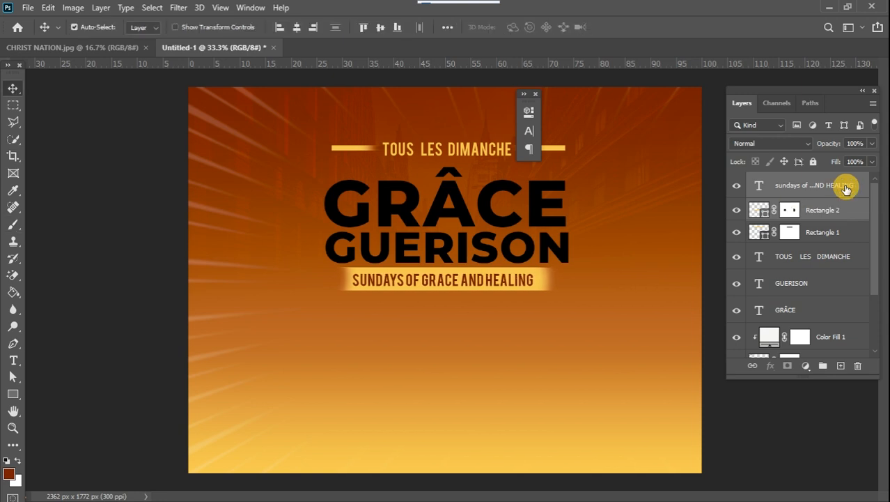
pyautogui.press('Right')
pyautogui.press('Right')
pyautogui.press('Right')
pyautogui.press('Right')
pyautogui.press('Right')
pyautogui.press('Right')
pyautogui.press('Right')
pyautogui.press('Right')
pyautogui.press('Right')
pyautogui.press('Right')
pyautogui.press('Right')
pyautogui.press('Right')
pyautogui.press('Right')
pyautogui.press('Right')
pyautogui.press('Right')
pyautogui.press('Right')
pyautogui.press('Right')
pyautogui.press('Right')
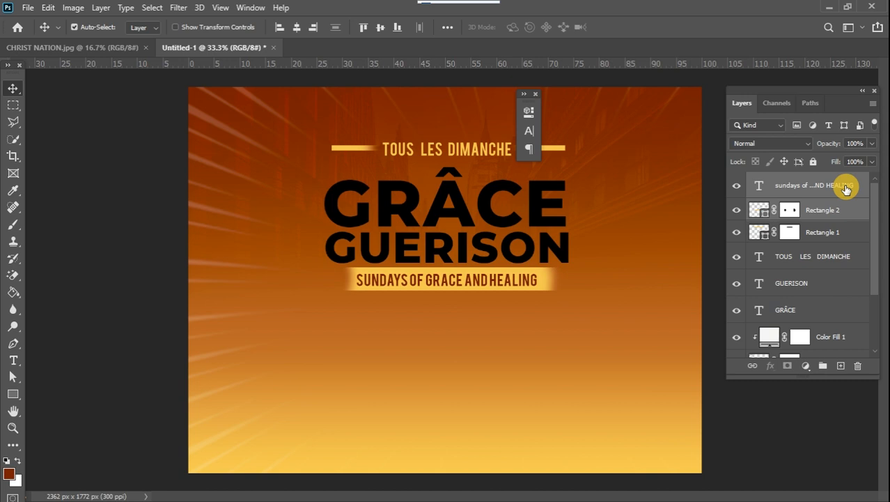
pyautogui.click(535, 93)
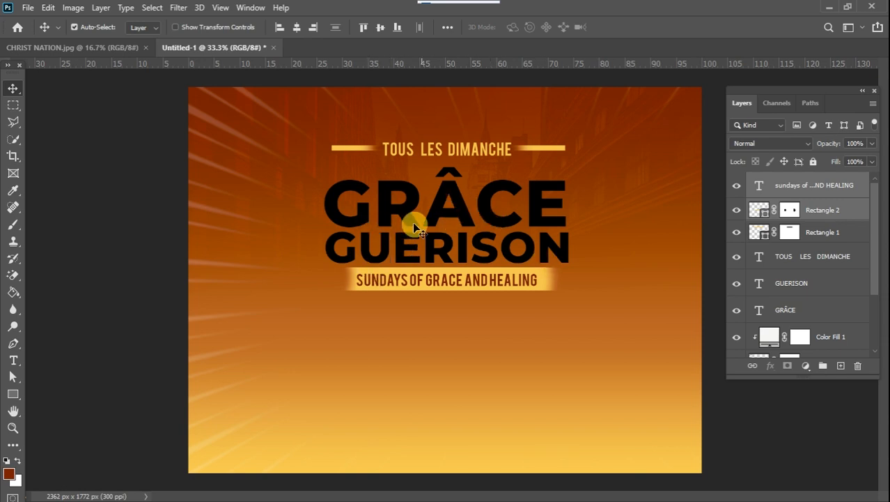
pyautogui.click(12, 395)
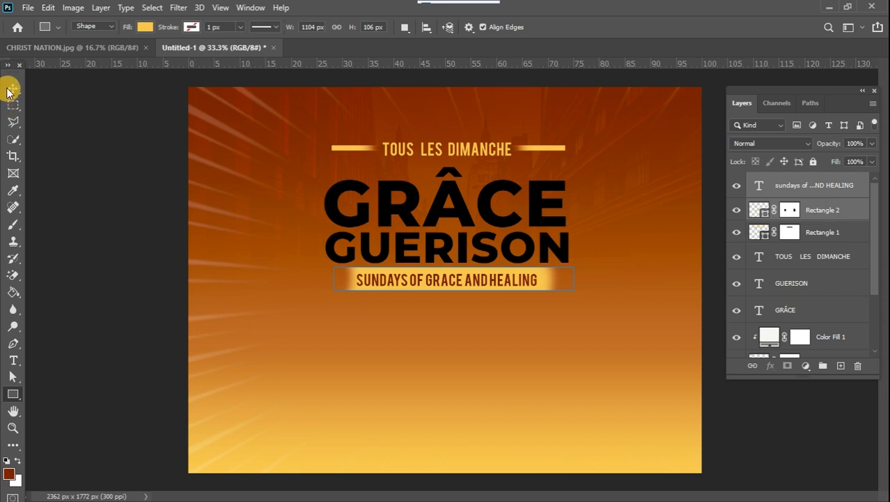
pyautogui.click(12, 89)
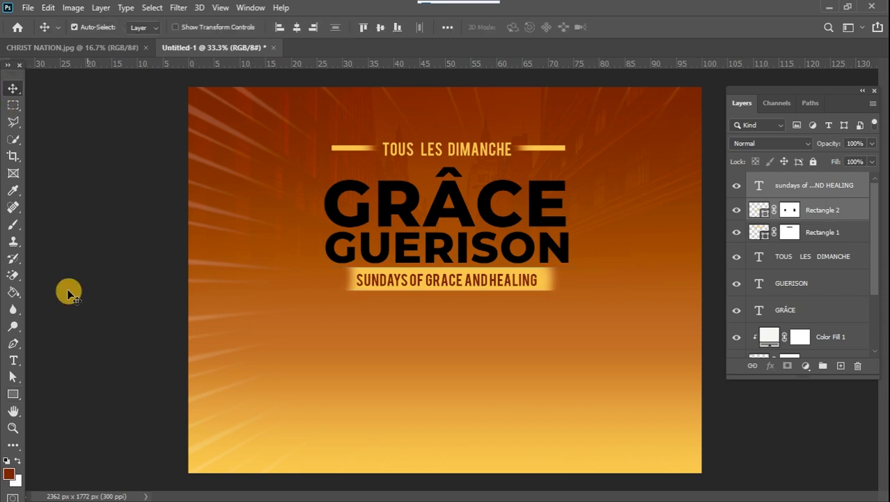
pyautogui.click(13, 394)
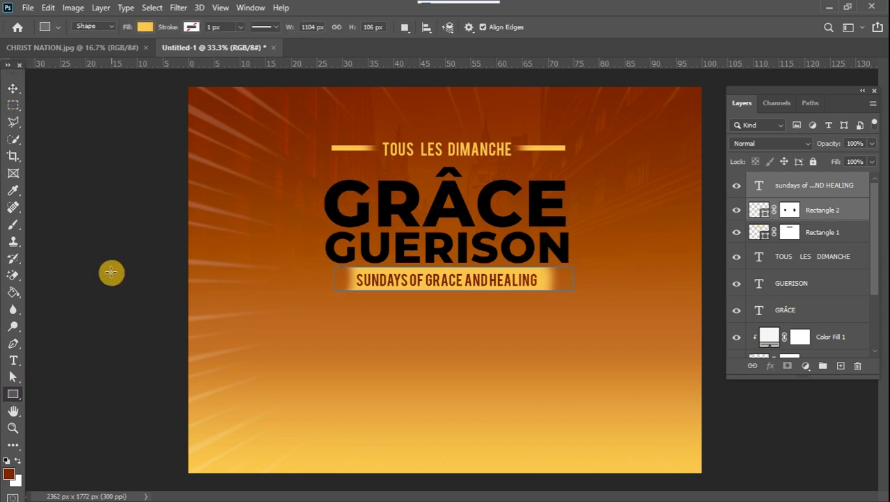
# Step: Draw a dark brown circle of about 156 × 156 px on a new top layer, overlapping GRÂCE and GUERISON
pyautogui.rightClick(14, 396)
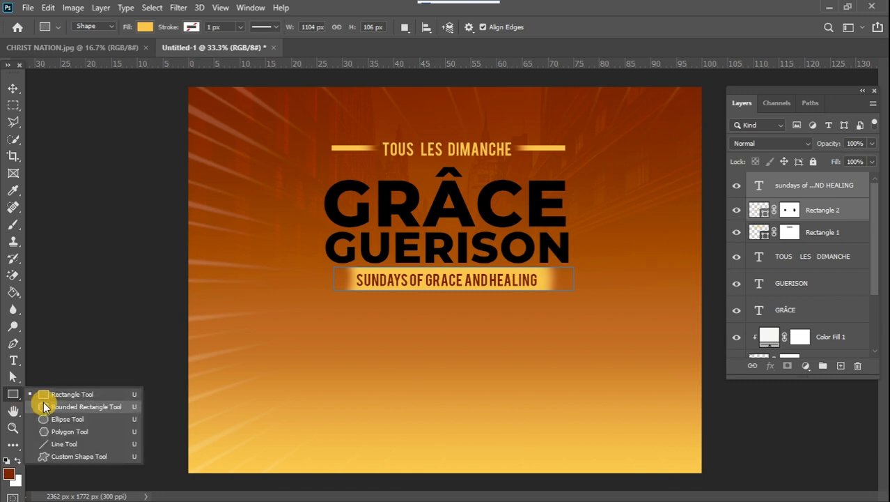
pyautogui.press('Escape')
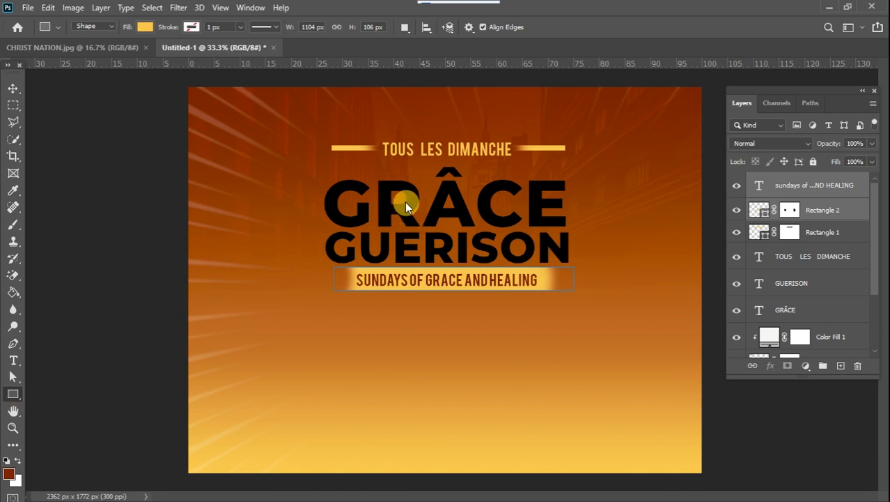
pyautogui.click(650, 298)
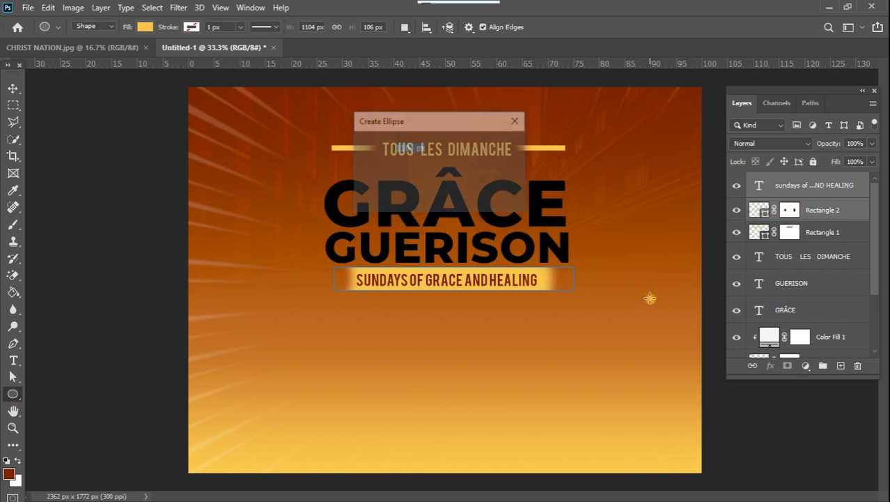
pyautogui.click(519, 120)
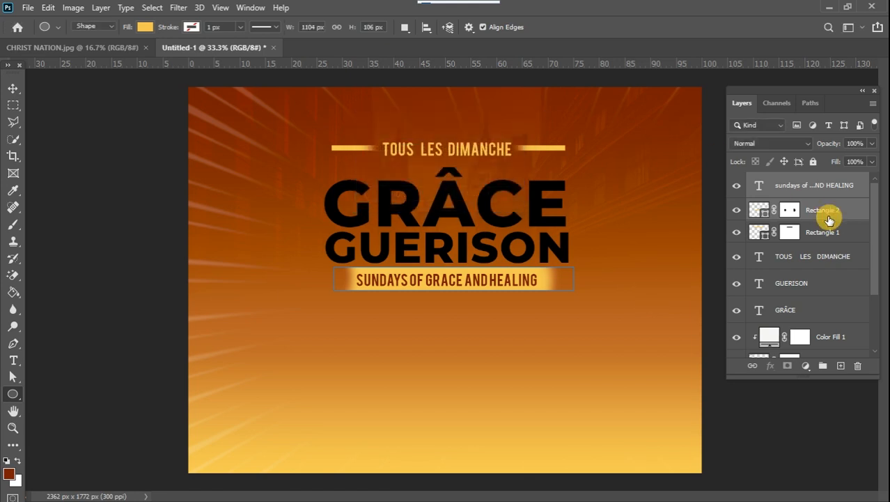
pyautogui.click(851, 183)
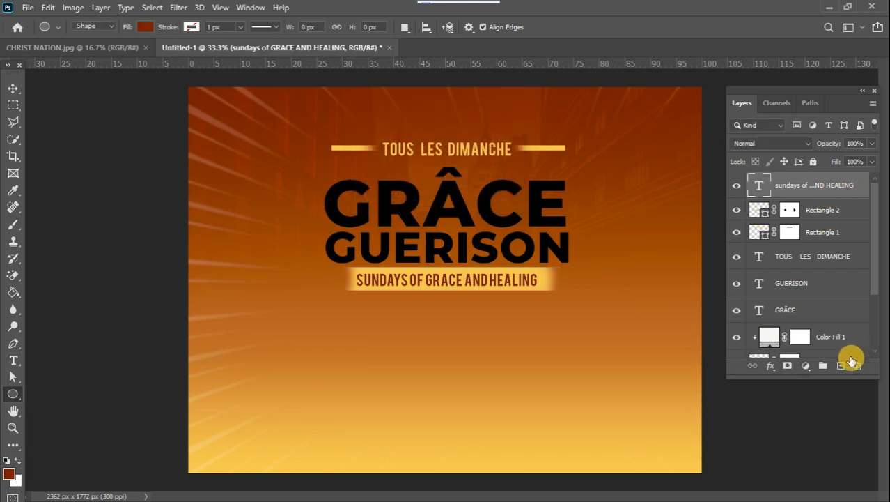
pyautogui.click(840, 365)
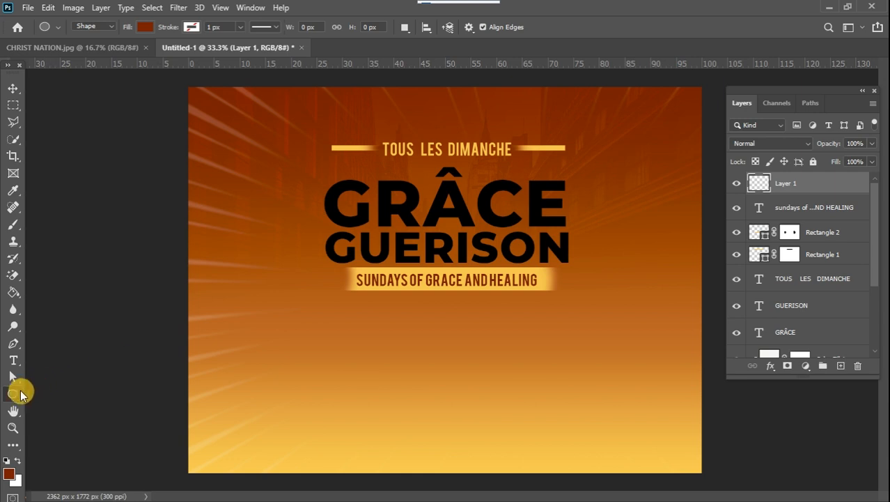
pyautogui.click(402, 213)
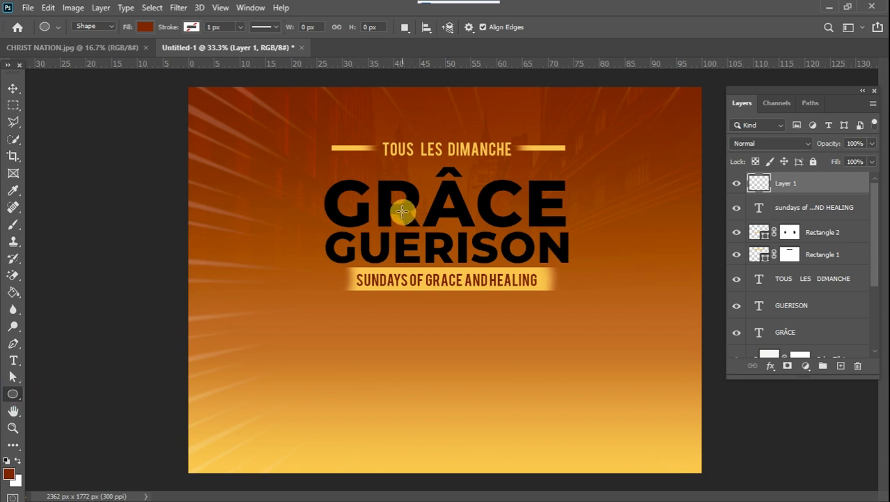
pyautogui.moveTo(402, 213); pyautogui.dragTo(436, 247)
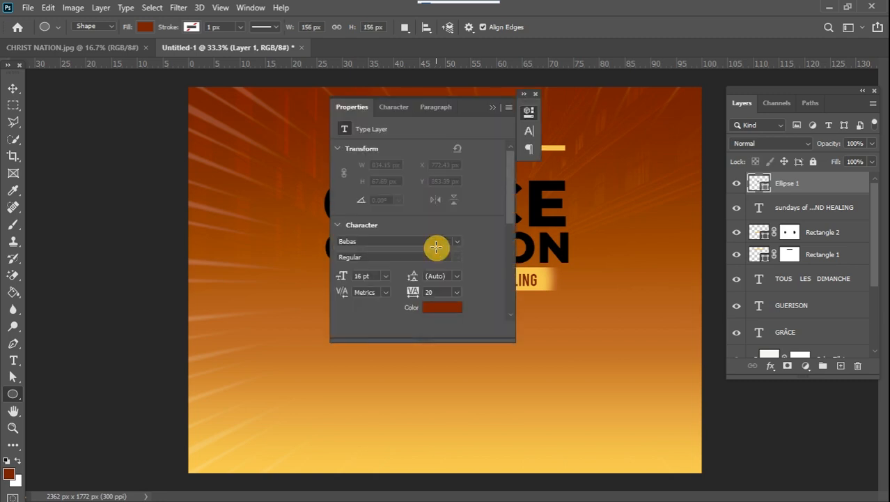
pyautogui.doubleClick(493, 108)
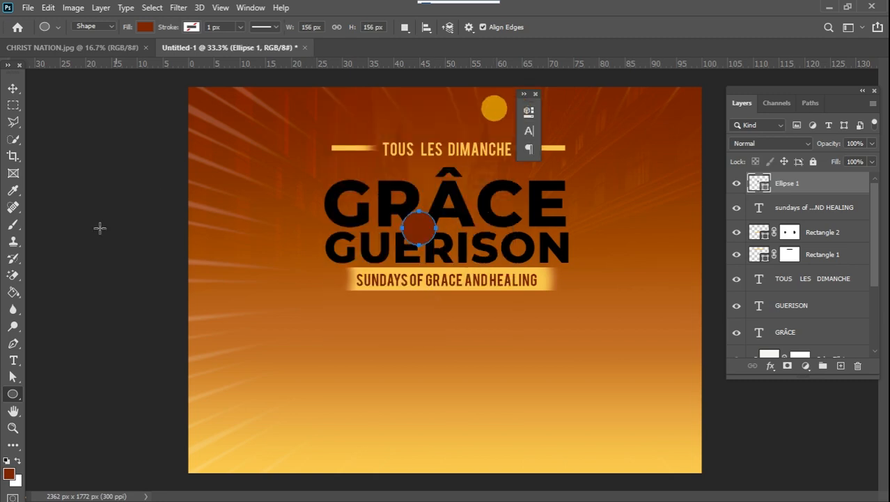
# Step: Add an "&" text in Bebas 16 pt below the tagline, using gold eec650 sampled from the tagline bar
pyautogui.click(14, 359)
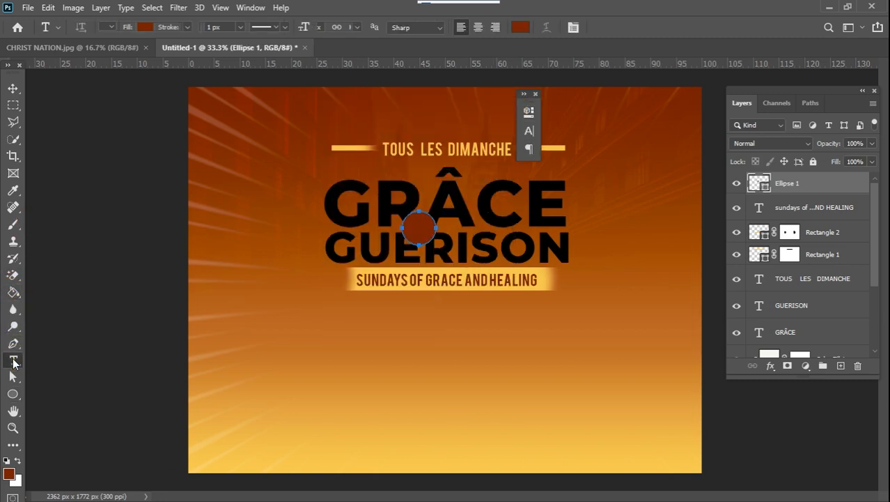
pyautogui.click(9, 474)
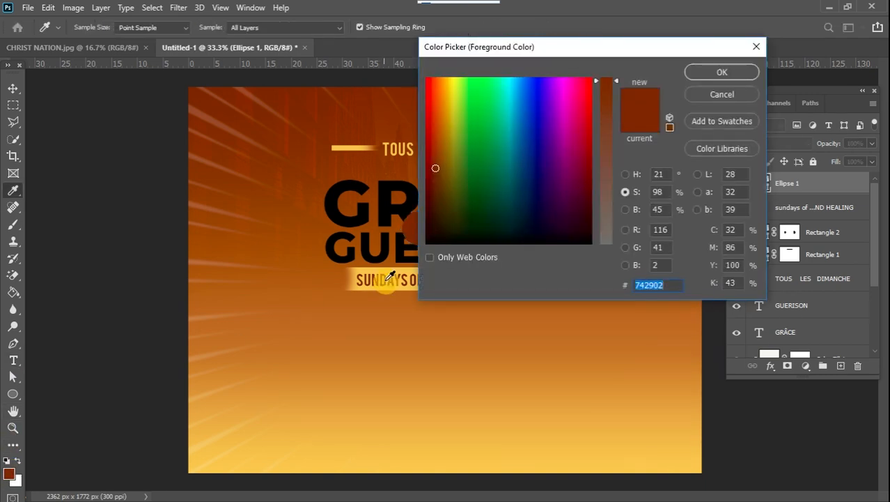
pyautogui.click(389, 269)
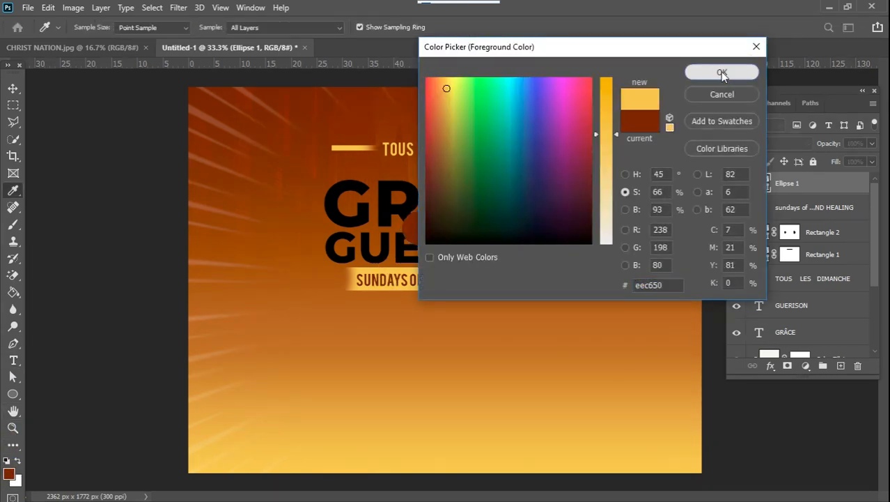
pyautogui.click(722, 73)
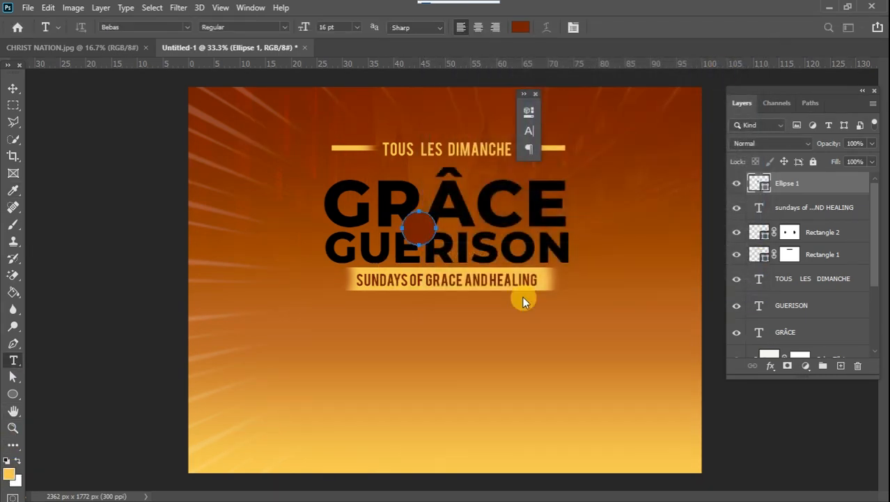
pyautogui.click(419, 349)
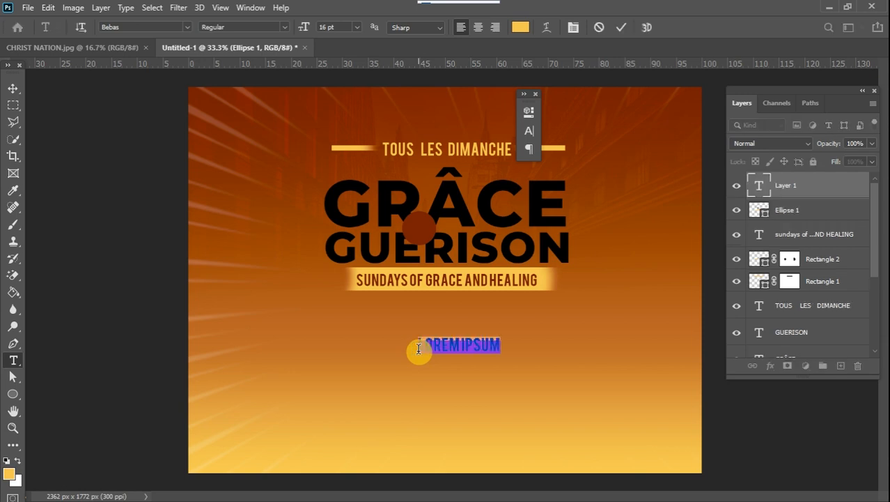
pyautogui.press('BackSpace')
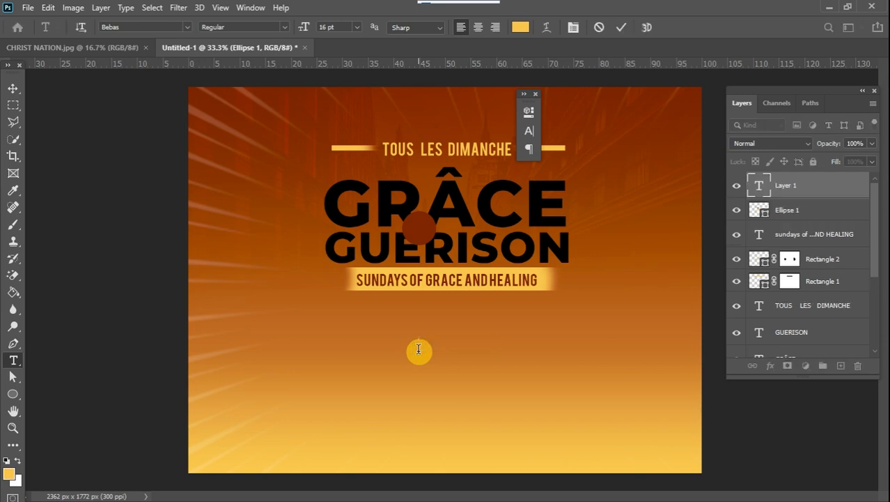
pyautogui.write('&')
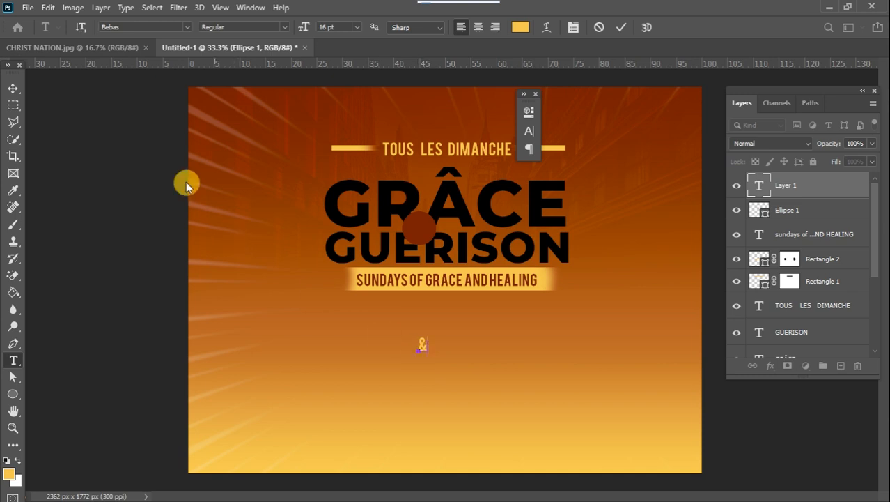
# Step: Move the "&" onto the dark brown circle, scale it to about 153% and centre it there
pyautogui.click(14, 88)
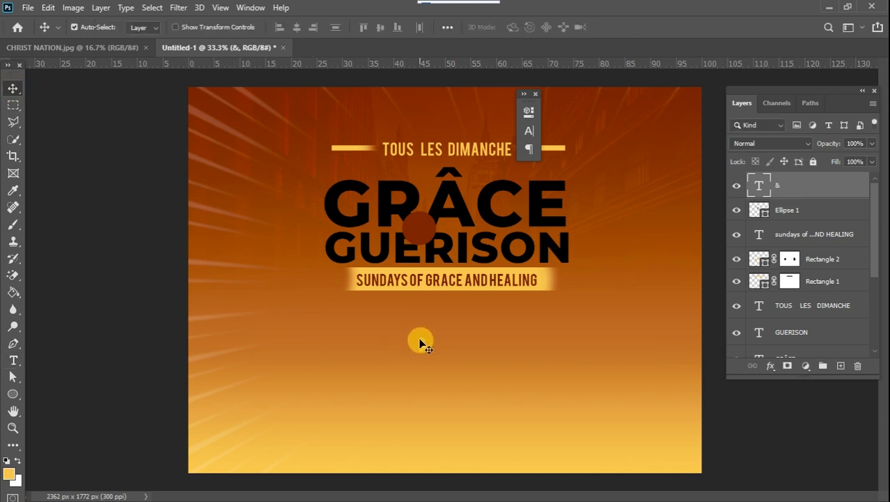
pyautogui.moveTo(424, 348); pyautogui.dragTo(432, 247)
pyautogui.hotkey('ctrl', 't')
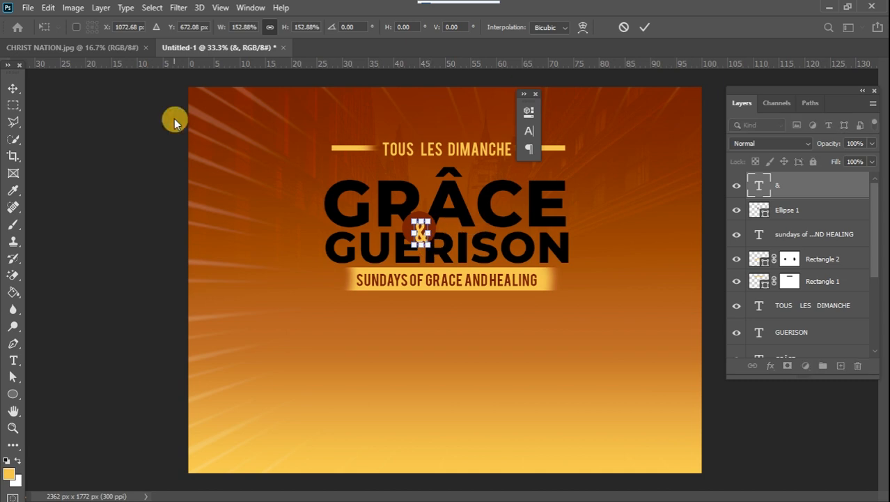
pyautogui.click(15, 86)
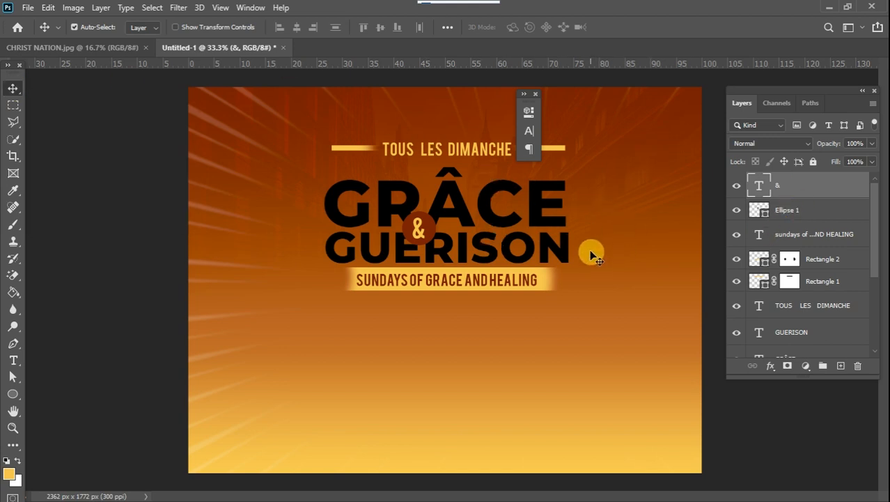
# Step: Place the GOLD BACKGROUND image from the excercies files folder directly above the GUERISON text layer and clip it to that text
pyautogui.scroll(-3, 874, 254)
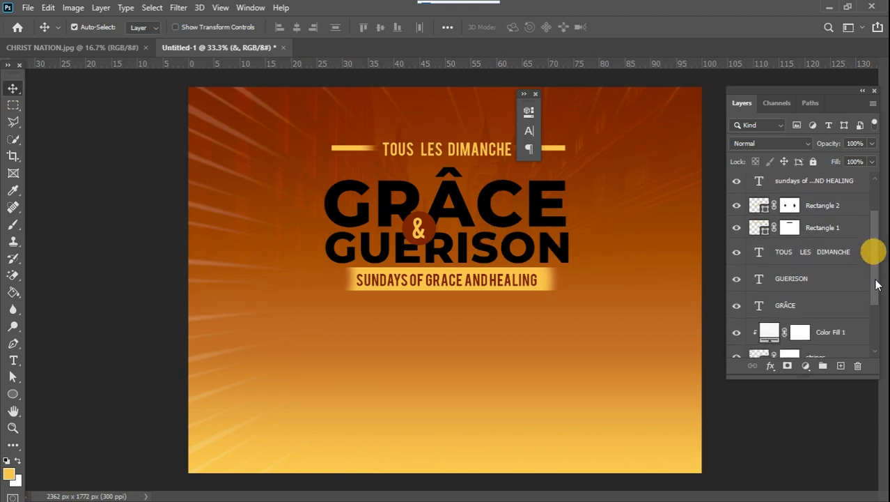
pyautogui.click(835, 268)
pyautogui.moveTo(881, 202)
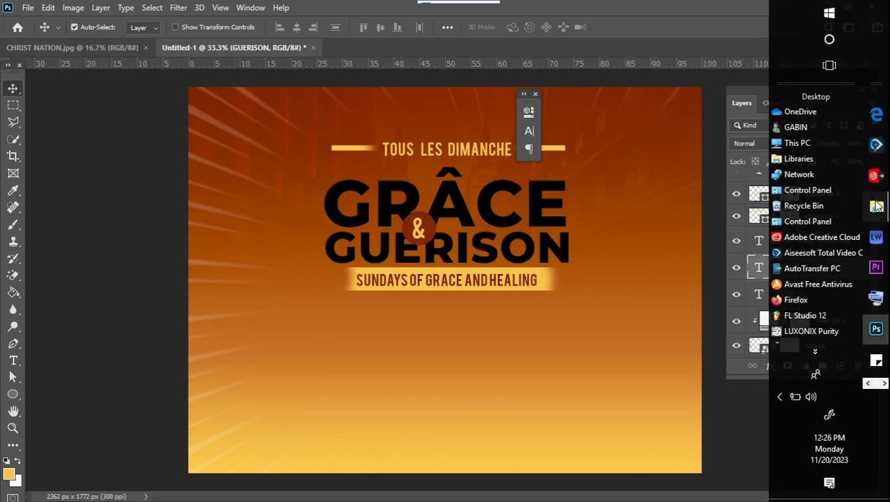
pyautogui.click(826, 179)
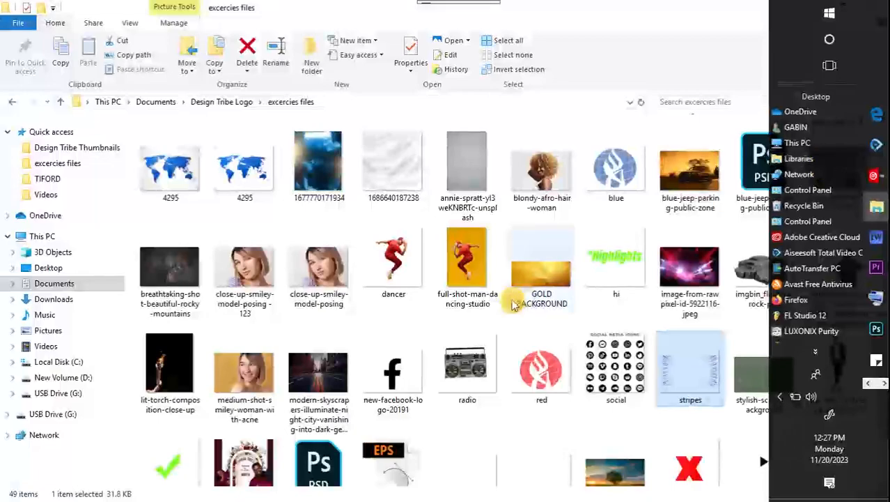
pyautogui.moveTo(514, 305); pyautogui.dragTo(524, 208)
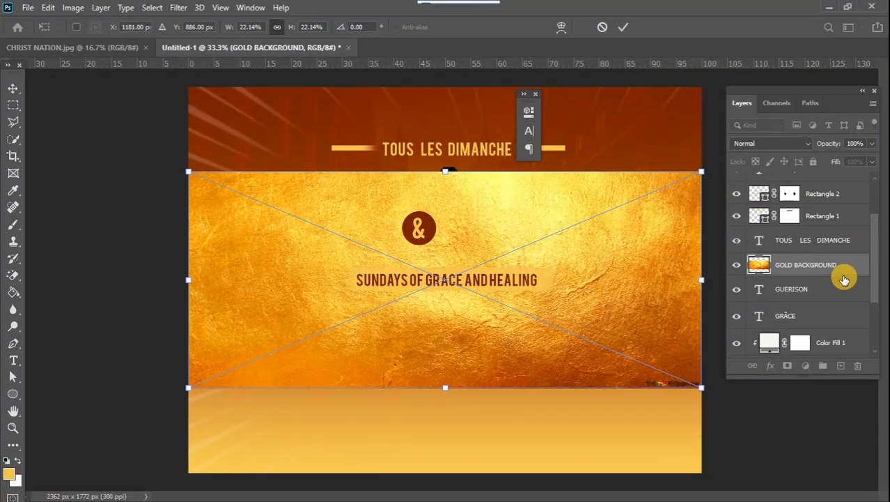
pyautogui.keyDown('alt'); pyautogui.click(838, 274); pyautogui.keyUp('alt')
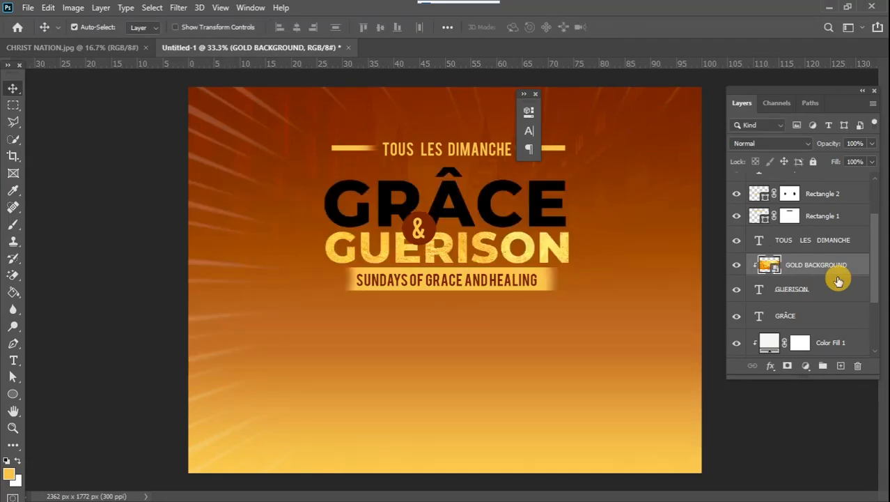
# Step: Duplicate the GOLD BACKGROUND layer, place the copy directly above the GRÂCE text layer and clip it to that text
pyautogui.hotkey('ctrl', 'j')
pyautogui.moveTo(857, 269); pyautogui.dragTo(846, 326)
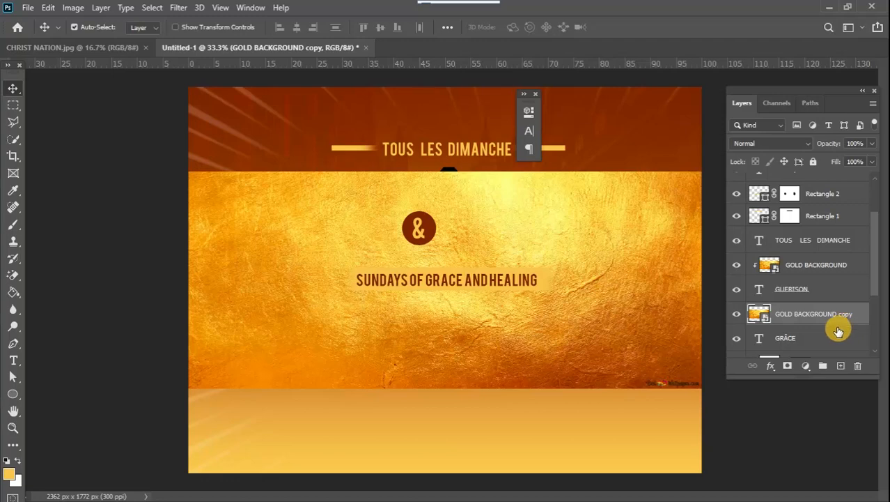
pyautogui.keyDown('alt'); pyautogui.click(834, 324); pyautogui.keyUp('alt')
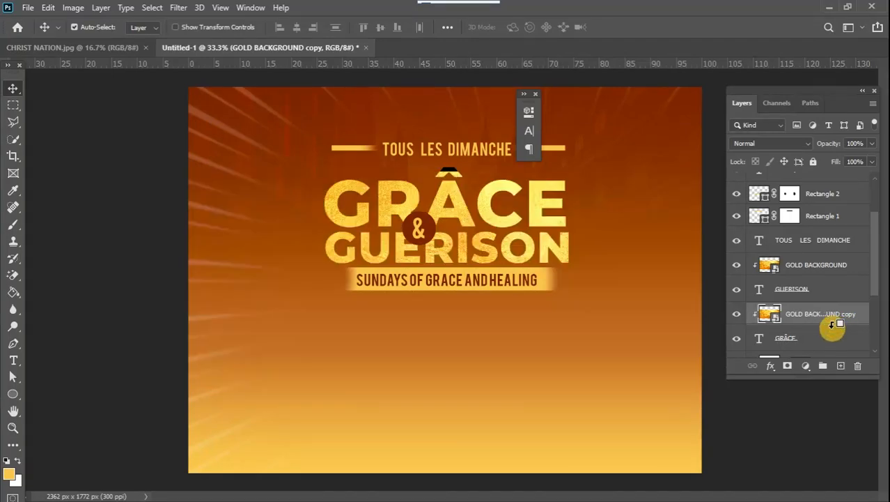
# Step: Move the gold texture copy on GRÂCE up about 54 px to Y 832 px, covering the circumflex accent
pyautogui.hotkey('ctrl', 't')
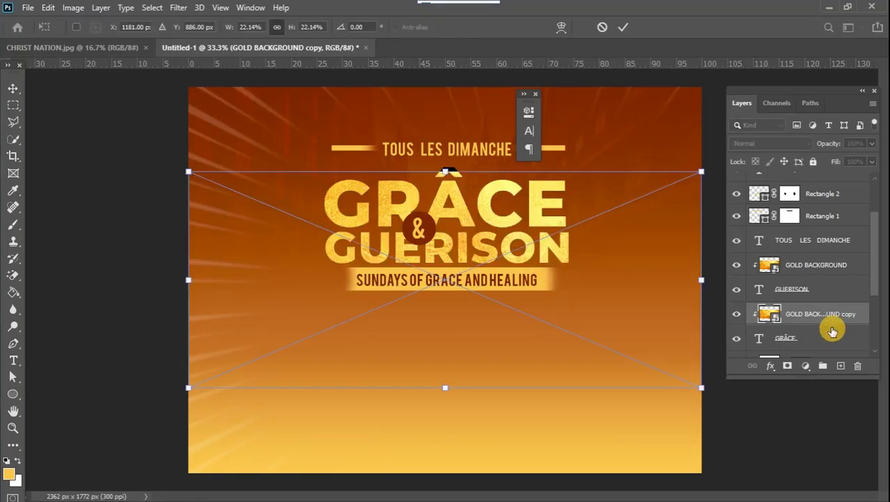
pyautogui.press('Up')
pyautogui.press('Up')
pyautogui.press('Up')
pyautogui.press('Up')
pyautogui.press('Up')
pyautogui.press('Up')
pyautogui.press('Up')
pyautogui.press('Up')
pyautogui.press('Up')
pyautogui.press('Up')
pyautogui.press('Up')
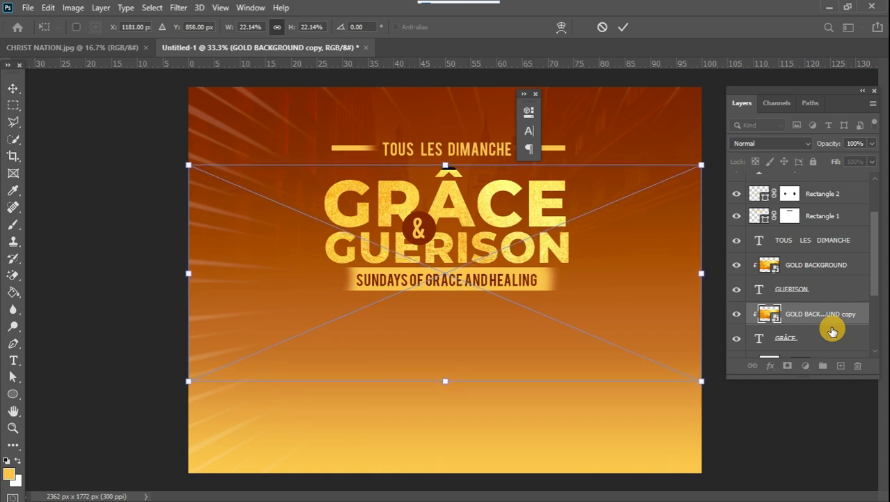
pyautogui.press('Up')
pyautogui.press('Up')
pyautogui.press('Up')
pyautogui.press('Up')
pyautogui.press('Up')
pyautogui.press('Up')
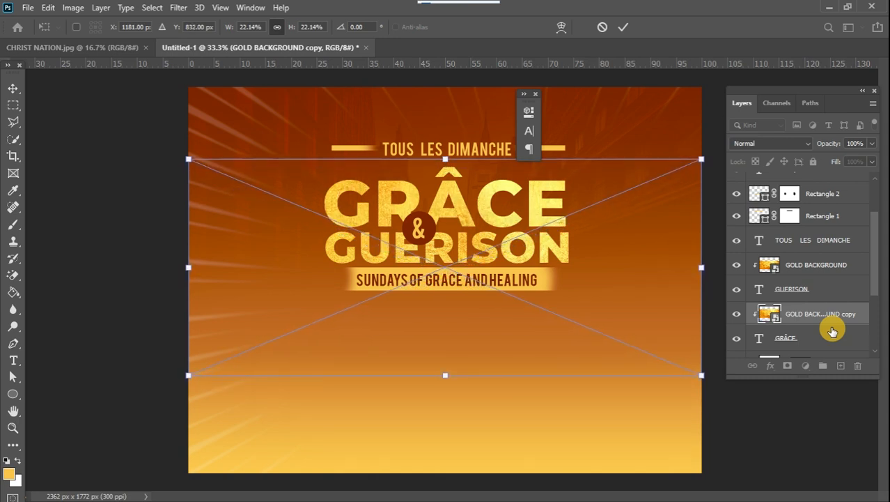
pyautogui.click(14, 88)
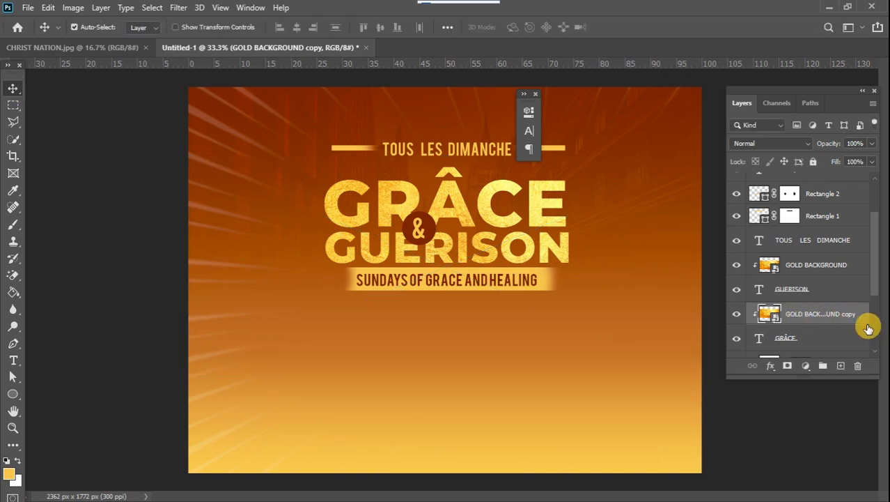
# Step: Apply a Gaussian Blur with a 19.4-pixel radius to the gold texture copy clipped to GRÂCE
pyautogui.moveTo(829, 318)
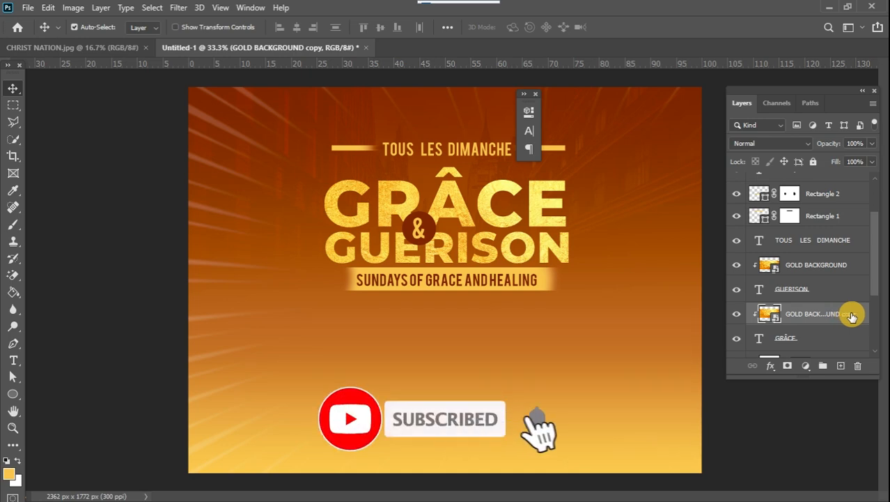
pyautogui.click(180, 8)
pyautogui.moveTo(221, 157)
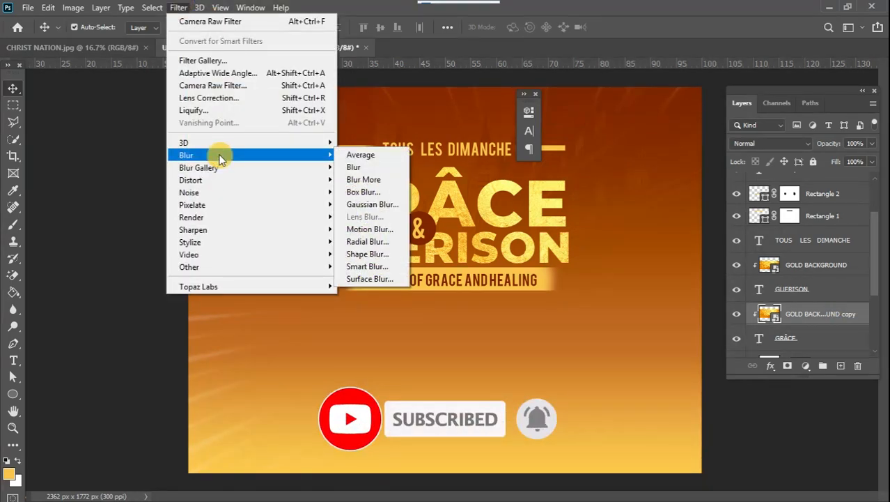
pyautogui.click(373, 204)
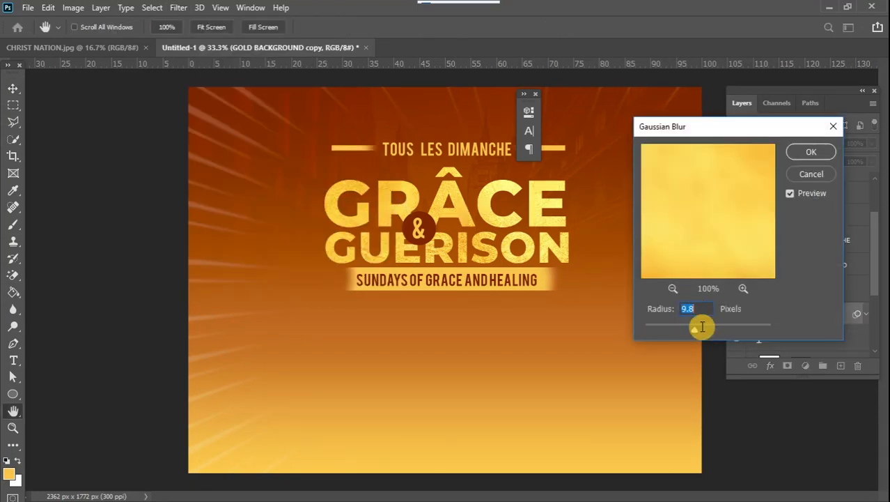
pyautogui.moveTo(694, 333); pyautogui.dragTo(700, 335)
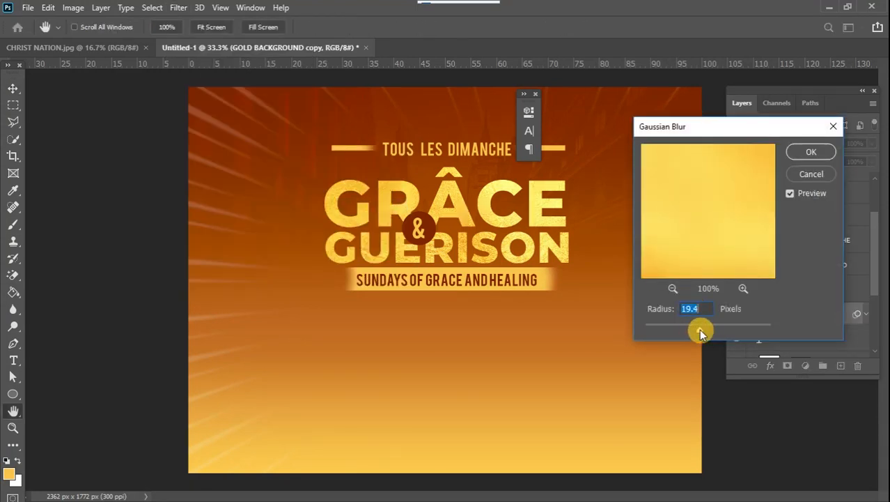
pyautogui.click(803, 153)
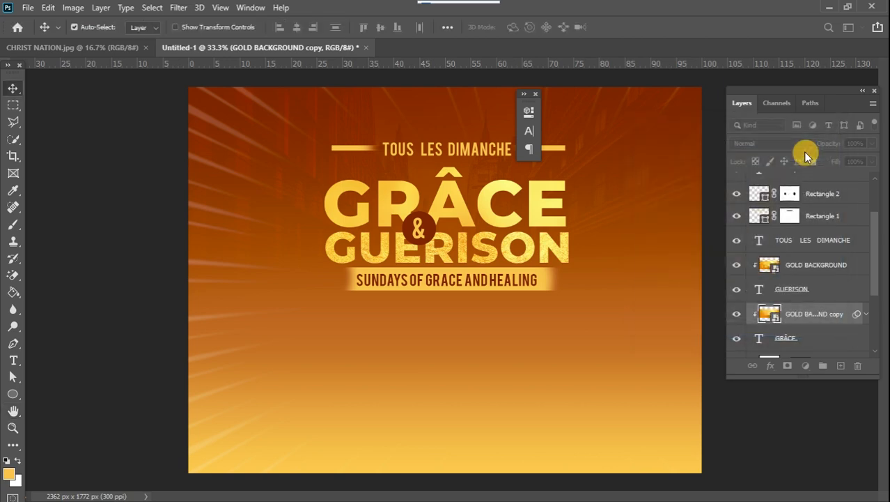
# Step: Apply a Gaussian Blur with a 19.4-pixel radius to the GOLD BACKGROUND texture clipped to GUERISON
pyautogui.click(829, 269)
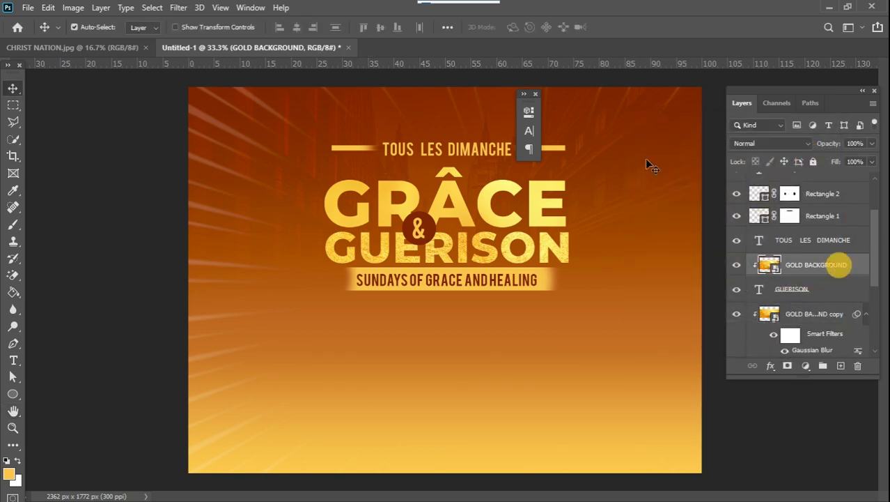
pyautogui.click(177, 8)
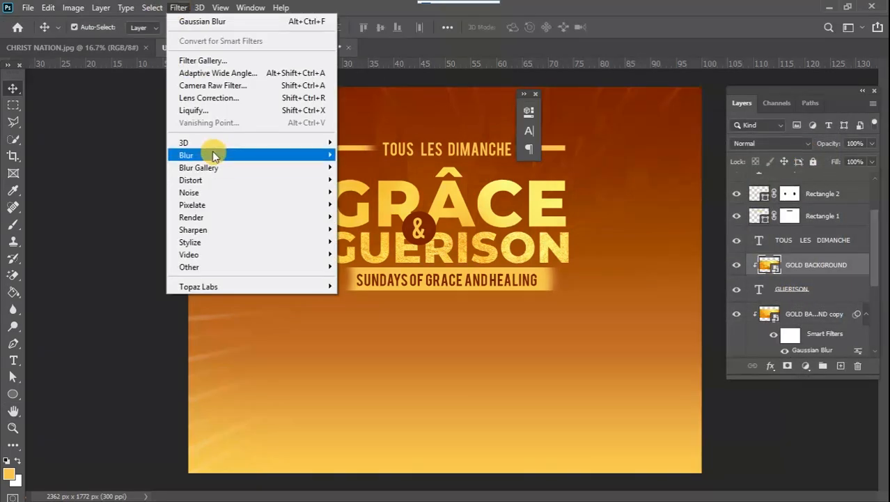
pyautogui.moveTo(225, 156)
pyautogui.click(372, 205)
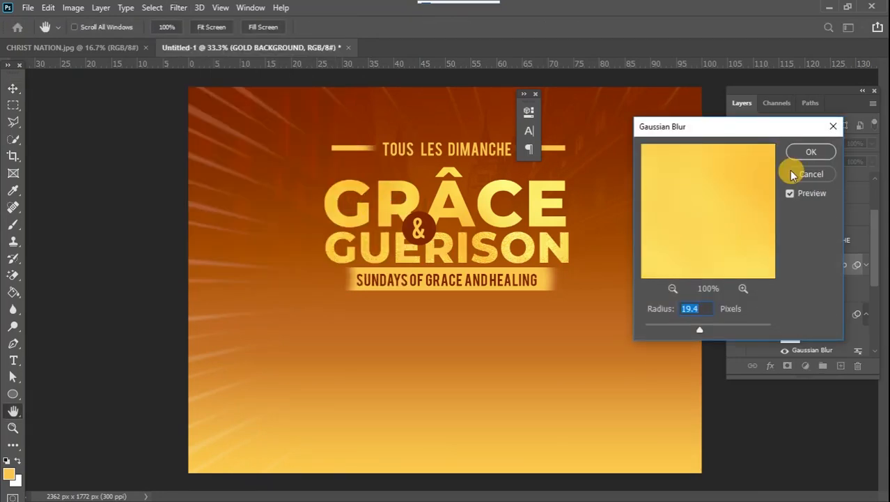
pyautogui.click(809, 152)
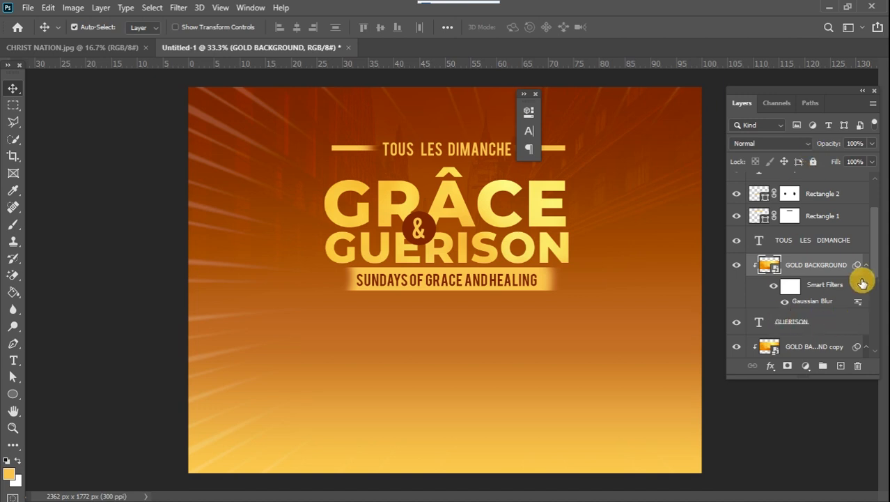
# Step: Add a black Multiply drop shadow to GUERISON with 95% opacity, 90° angle, 11 px distance, 7% spread and 6 px size
pyautogui.moveTo(875, 255); pyautogui.dragTo(877, 279)
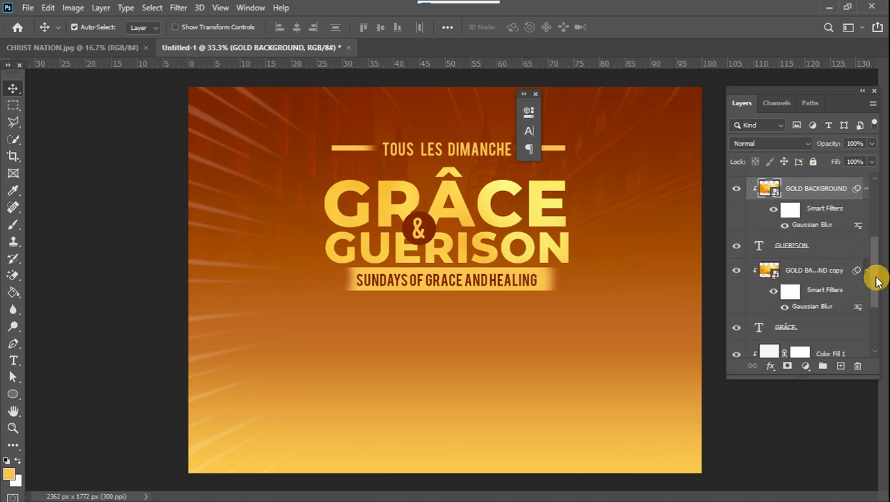
pyautogui.click(838, 252)
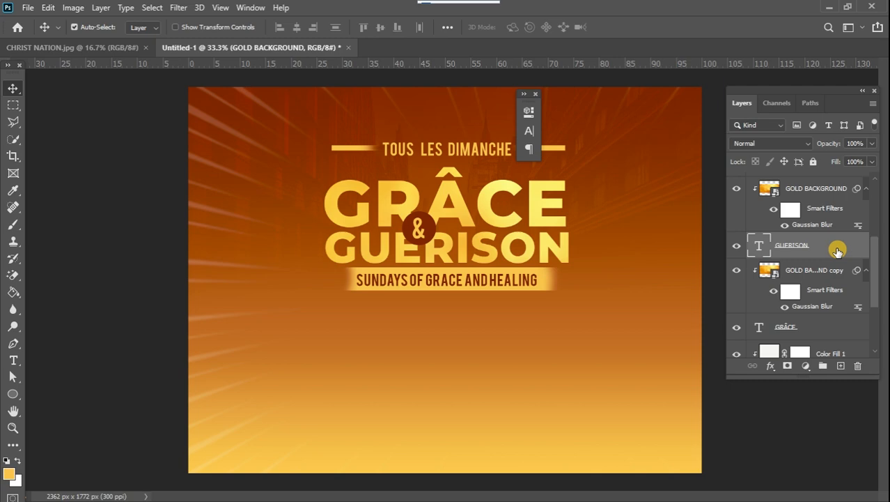
pyautogui.doubleClick(838, 252)
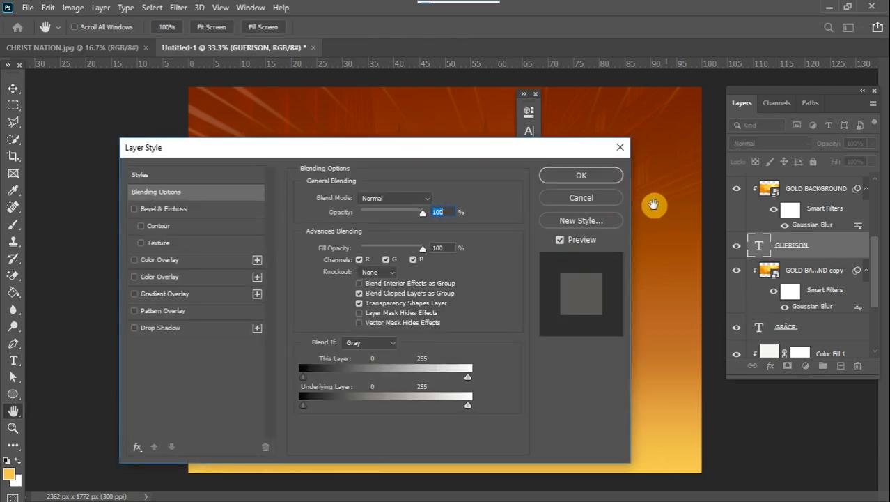
pyautogui.moveTo(413, 147); pyautogui.dragTo(889, 110)
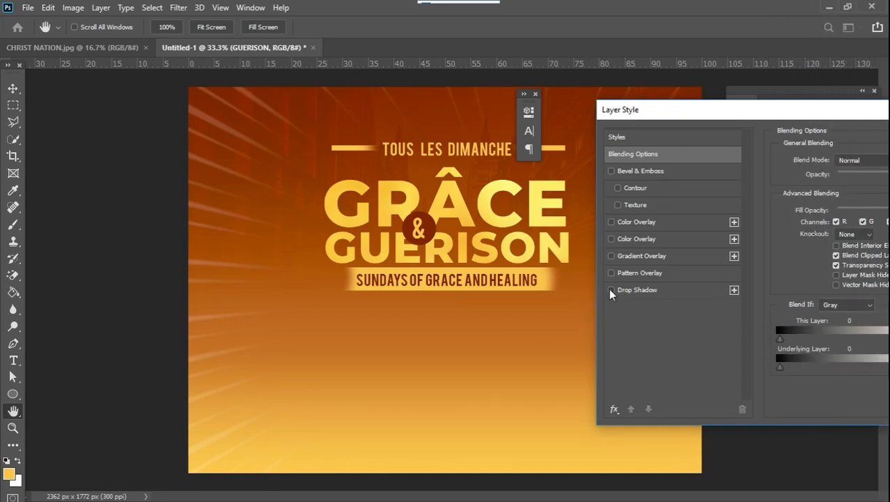
pyautogui.click(610, 290)
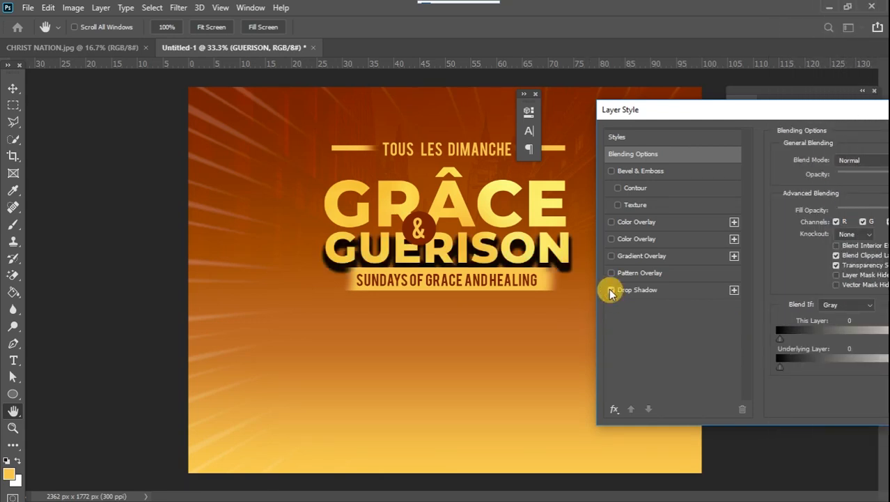
pyautogui.click(686, 290)
pyautogui.moveTo(785, 113); pyautogui.dragTo(691, 189)
pyautogui.moveTo(750, 298); pyautogui.dragTo(738, 331)
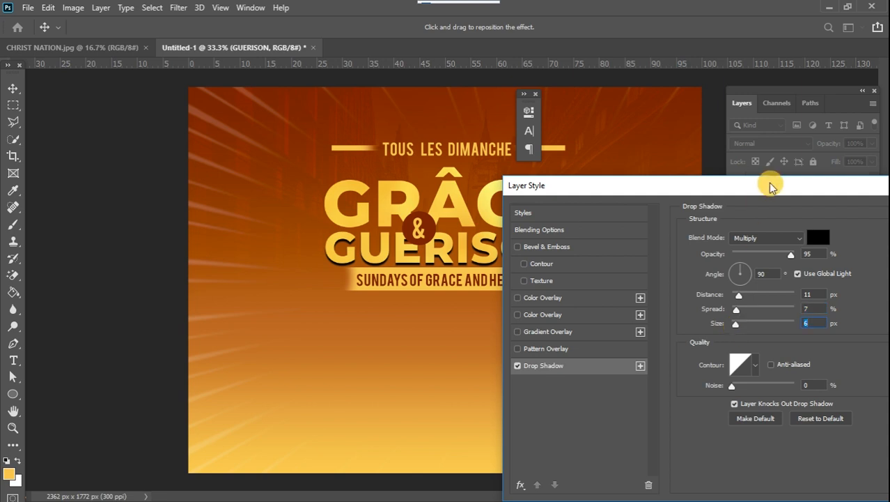
pyautogui.moveTo(767, 187); pyautogui.dragTo(566, 342)
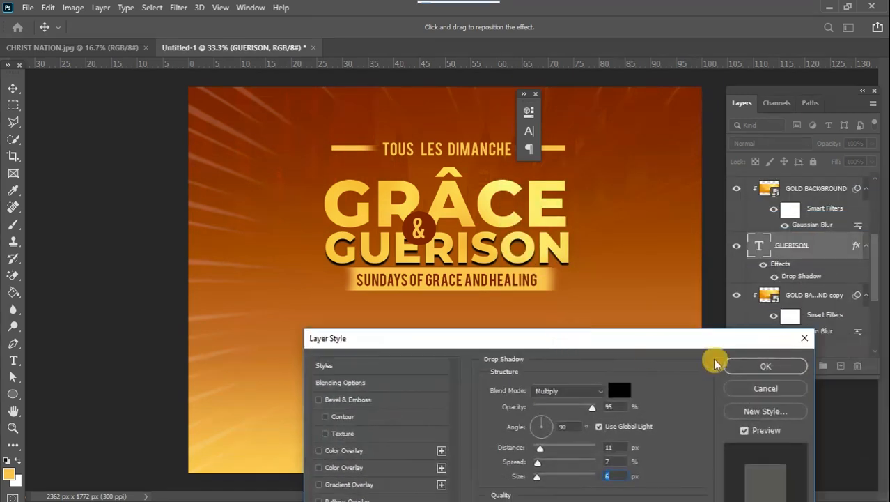
pyautogui.click(737, 364)
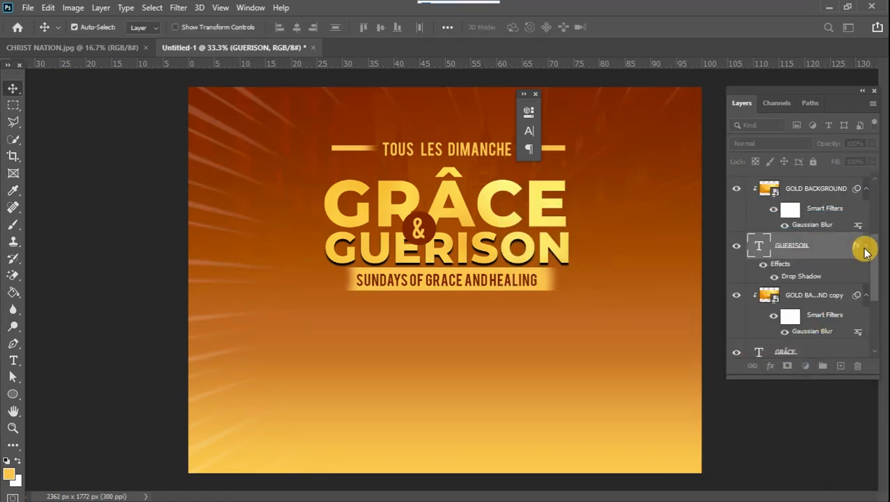
# Step: Add a drop shadow to the GRÂCE text using the same settings as GUERISON, and close the floating palette covering the canvas
pyautogui.scroll(3, 876, 274)
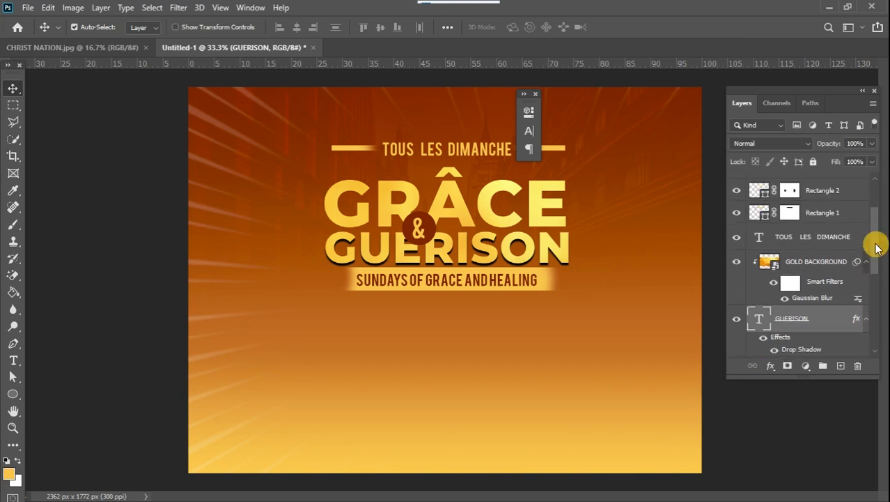
pyautogui.moveTo(876, 247); pyautogui.dragTo(878, 265)
pyautogui.moveTo(876, 259); pyautogui.dragTo(865, 298)
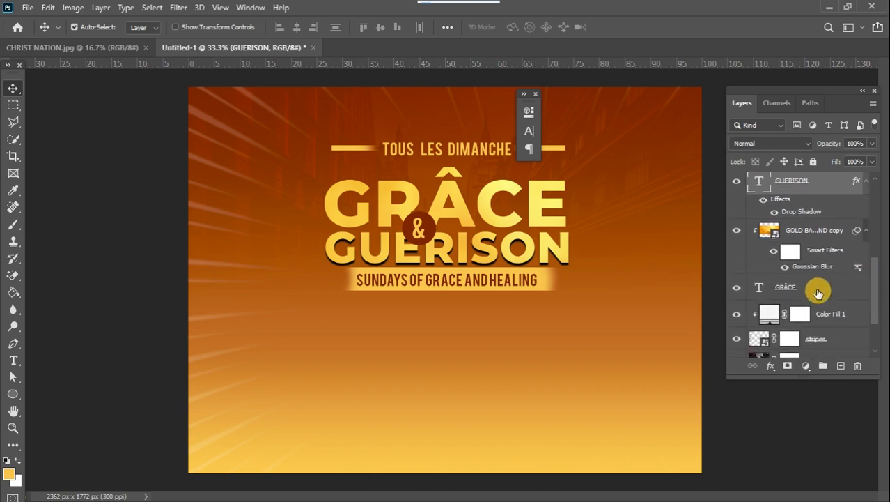
pyautogui.click(816, 290)
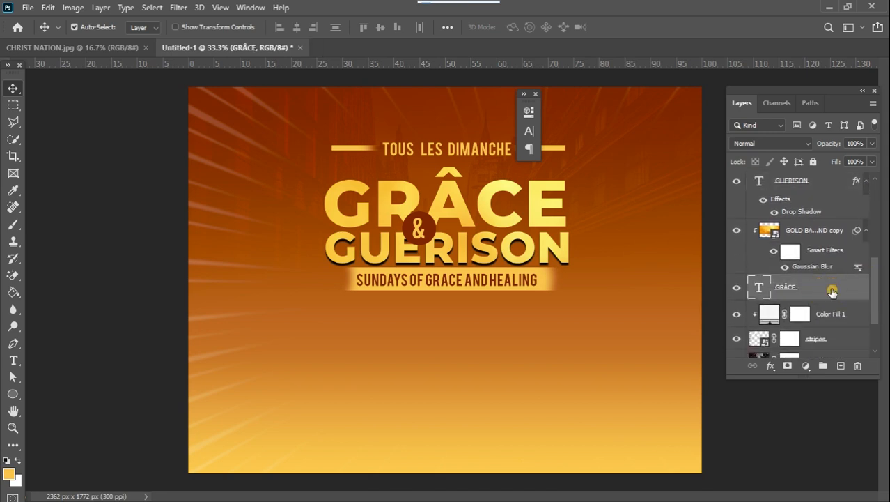
pyautogui.doubleClick(832, 291)
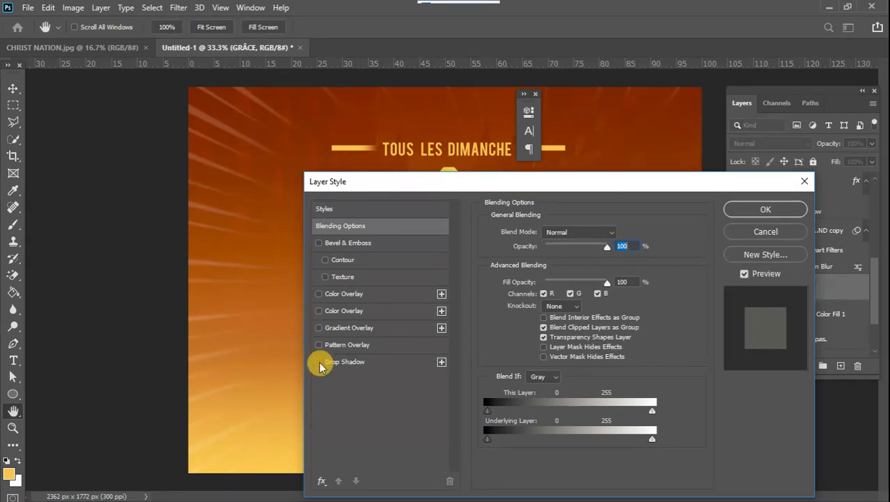
pyautogui.click(319, 362)
pyautogui.moveTo(424, 184); pyautogui.dragTo(517, 328)
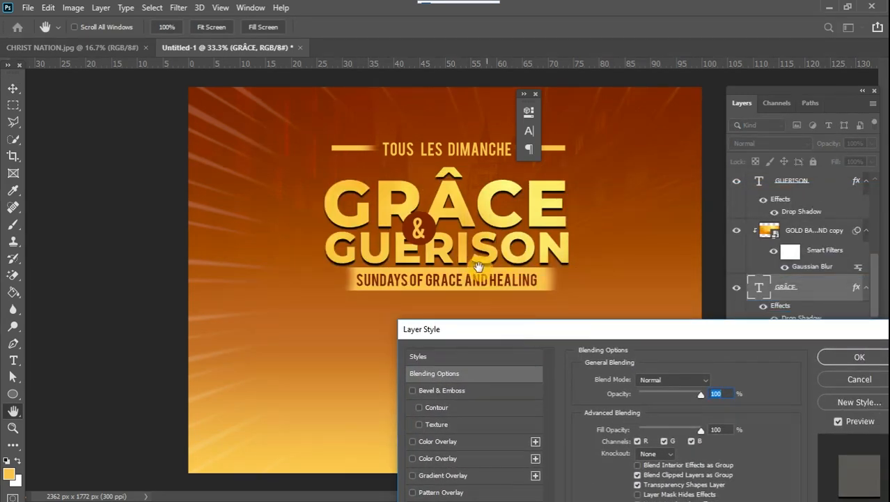
pyautogui.moveTo(692, 336); pyautogui.dragTo(443, 359)
pyautogui.click(588, 382)
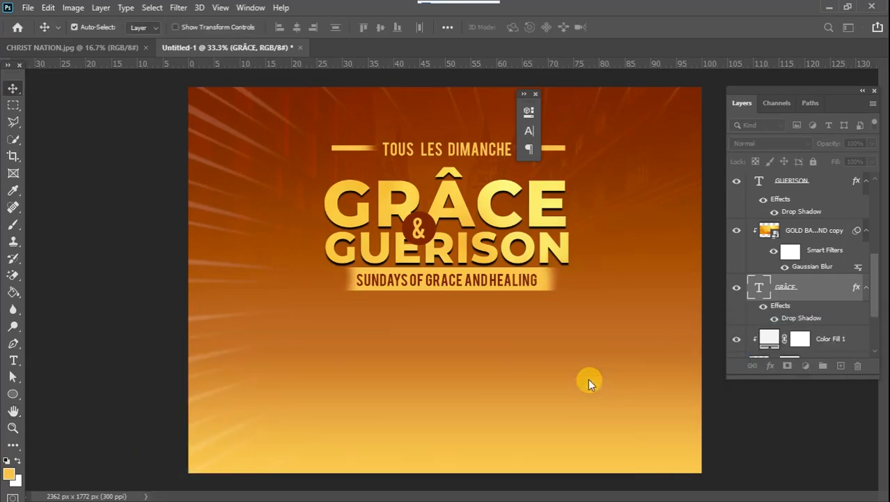
pyautogui.click(535, 93)
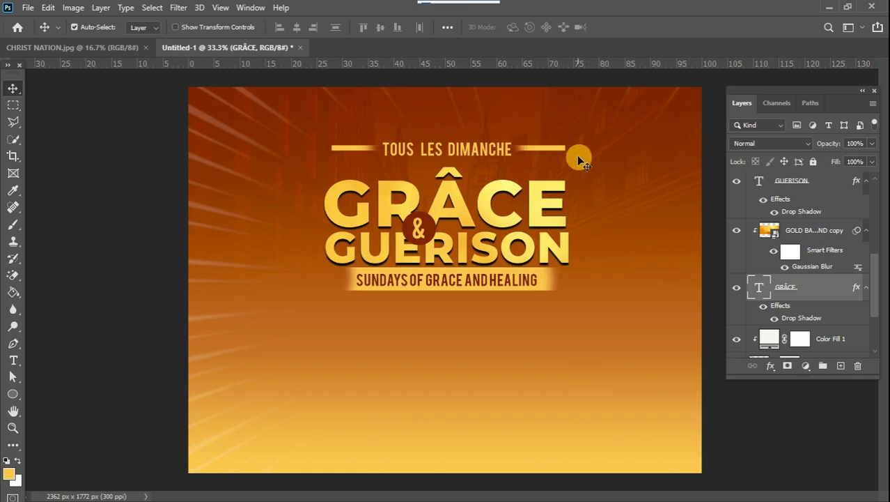
# Step: Place the "LOGO CHRIST NATION_Plan de travail 1 copie 11" image from the USB drive into the flyer and move its layer above all others
pyautogui.moveTo(887, 213)
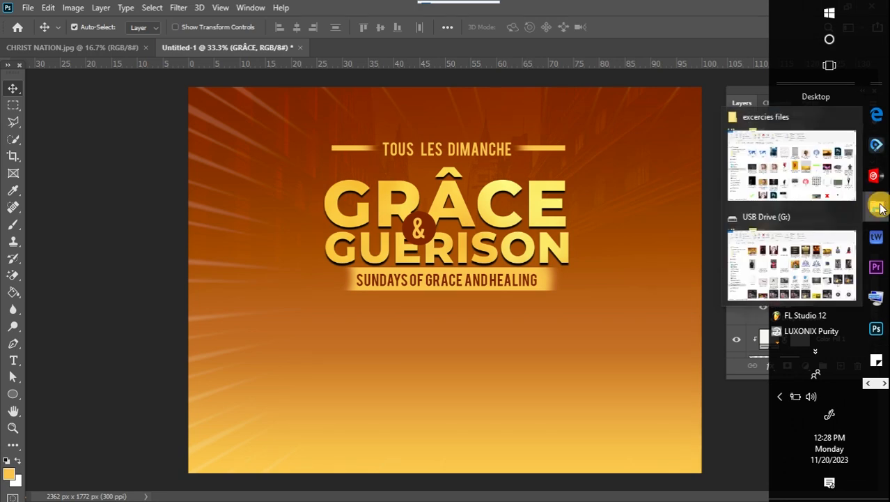
pyautogui.click(809, 252)
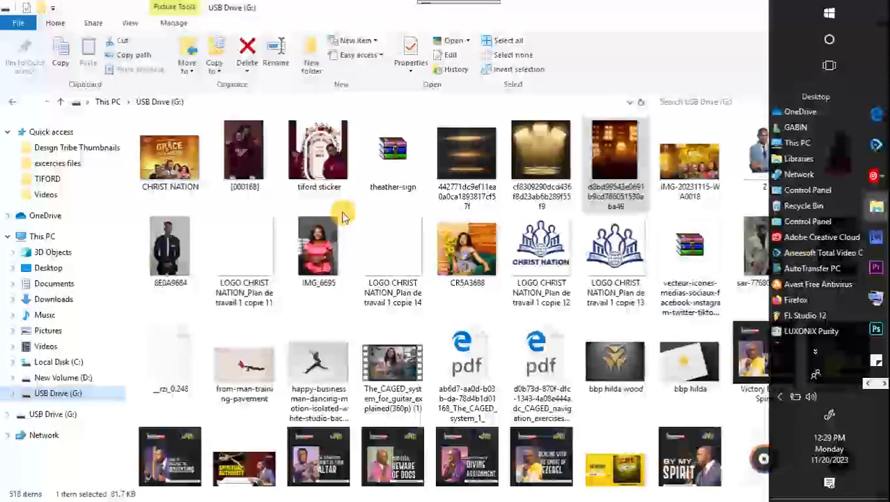
pyautogui.click(244, 248)
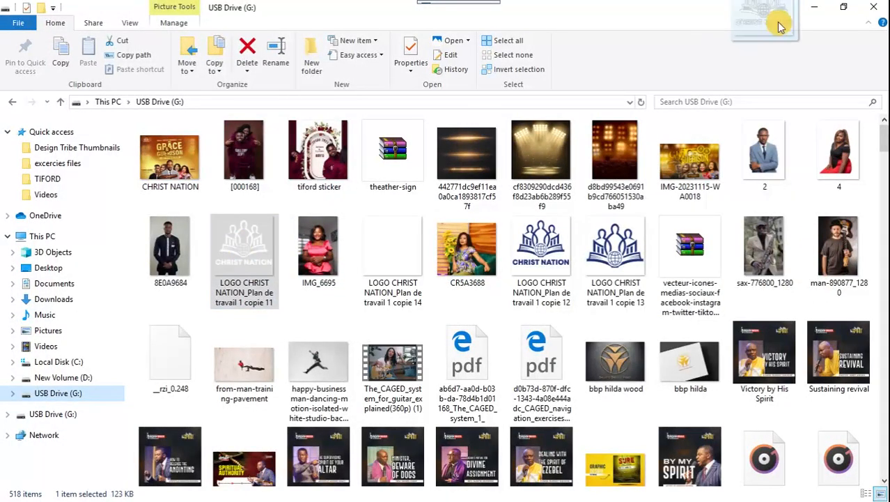
pyautogui.moveTo(885, 7)
pyautogui.moveTo(884, 5); pyautogui.dragTo(234, 149)
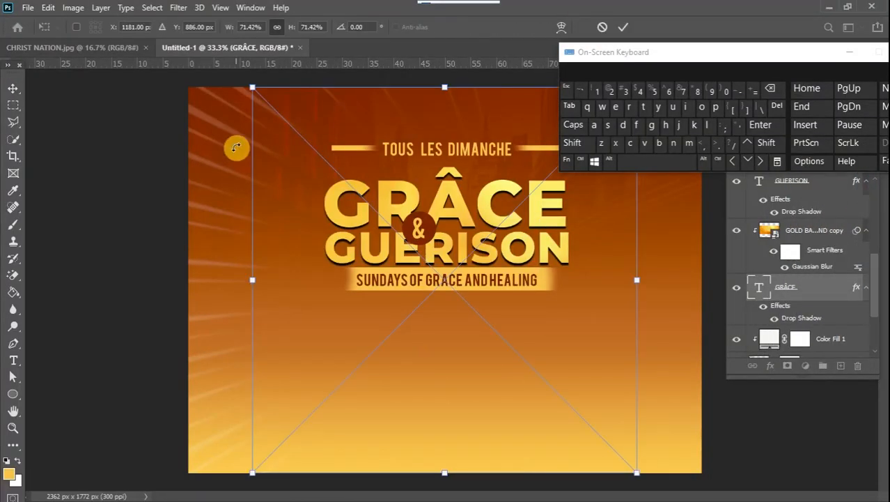
pyautogui.click(850, 52)
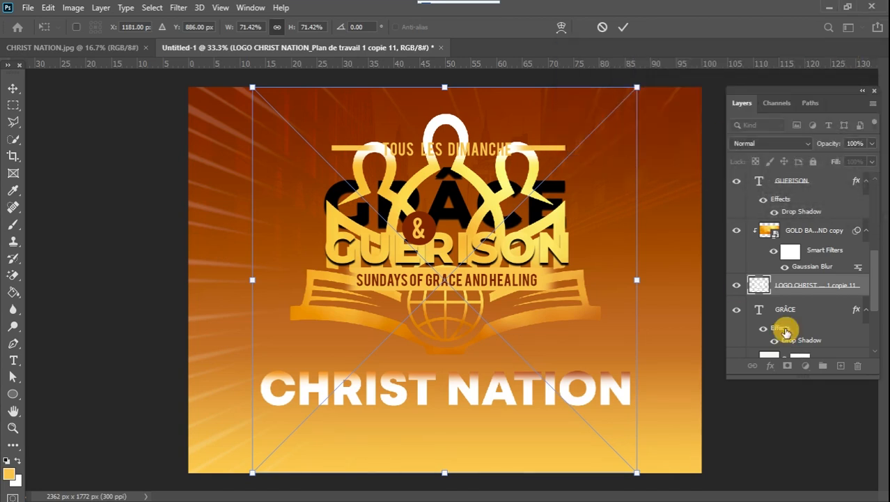
pyautogui.moveTo(809, 223); pyautogui.dragTo(814, 182)
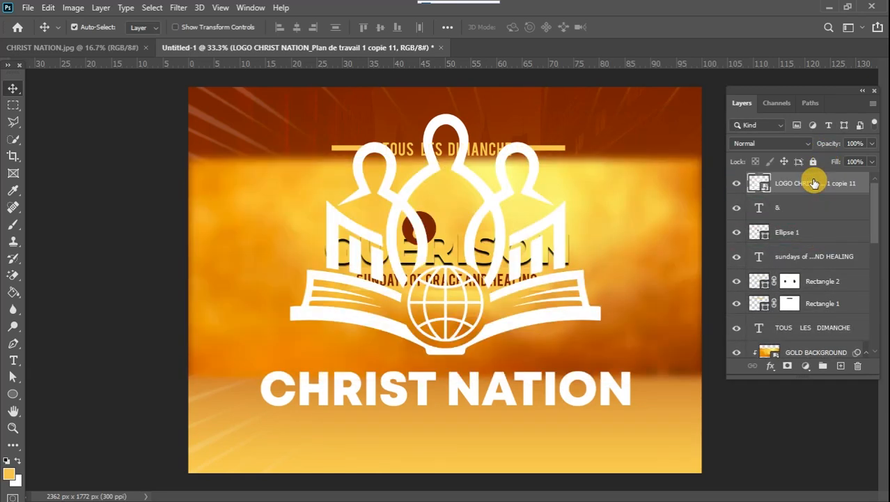
# Step: Clip the gold texture copy back onto the GRÂCE text layer
pyautogui.moveTo(874, 237); pyautogui.dragTo(878, 296)
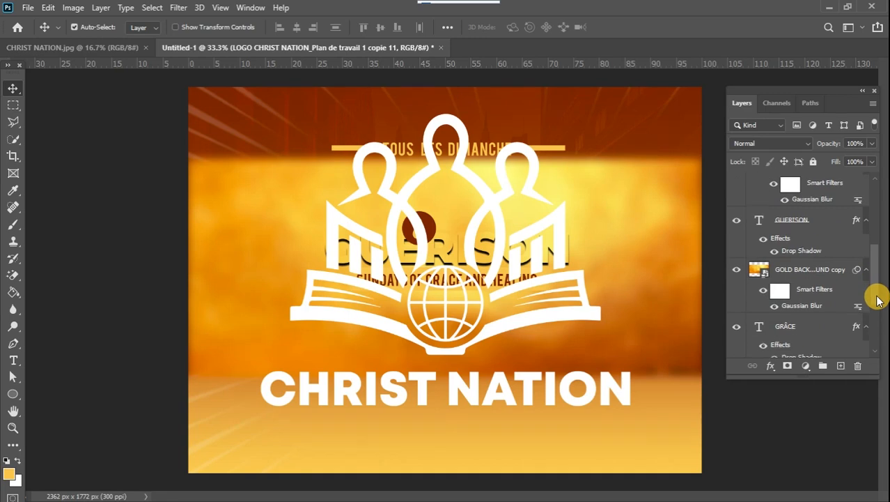
pyautogui.keyDown('alt'); pyautogui.click(820, 311); pyautogui.keyUp('alt')
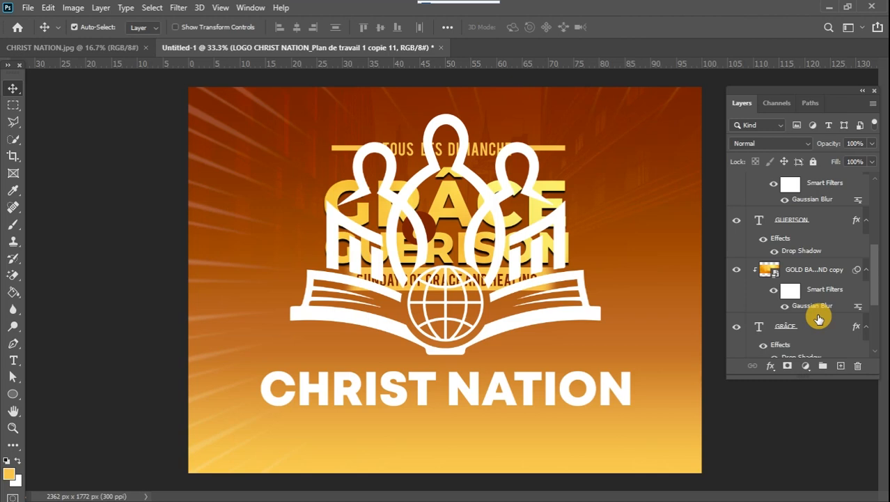
pyautogui.moveTo(876, 278); pyautogui.dragTo(874, 199)
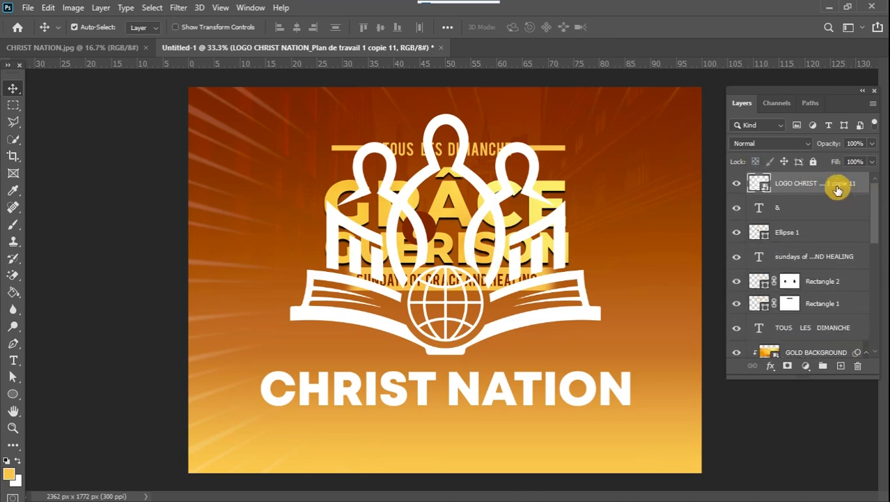
# Step: Scale the white Christ Nation logo down proportionally and position it in the flyer's upper-left corner, beside the TOUS LES DIMANCHE line
pyautogui.hotkey('ctrl', 't')
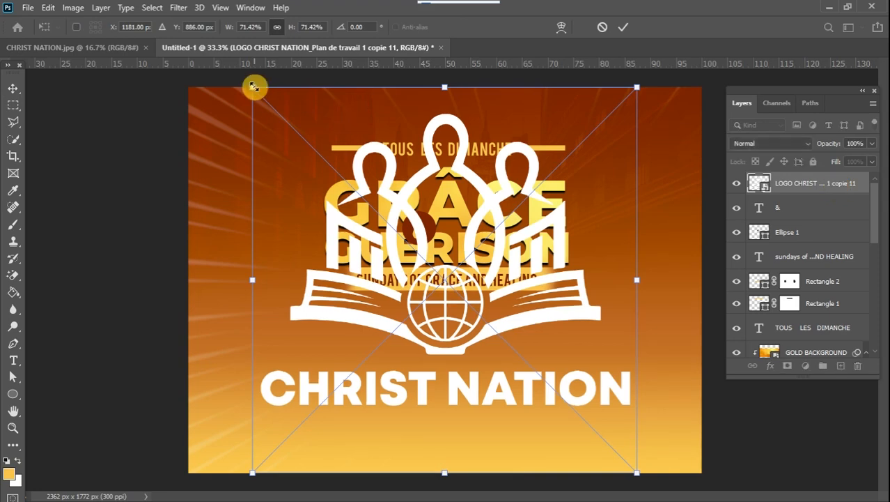
pyautogui.moveTo(255, 88); pyautogui.dragTo(246, 119)
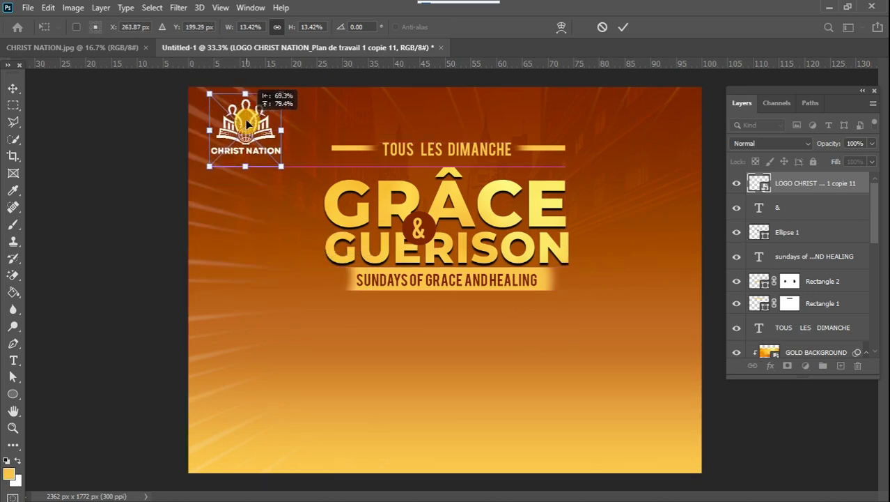
pyautogui.moveTo(286, 170); pyautogui.dragTo(270, 154)
pyautogui.moveTo(239, 103); pyautogui.dragTo(242, 109)
pyautogui.click(13, 94)
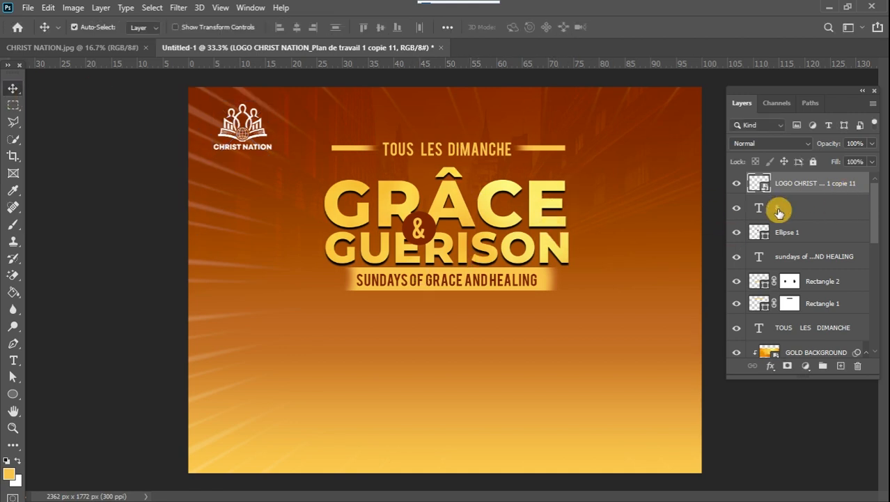
# Step: Select the headline layers together: &, Ellipse 1, sundays of GRACE AND HEALING, Rectangle 2, Rectangle 1, TOUS LES DIMANCHE, GOLD BACKGROUND and GUERISON
pyautogui.click(824, 209)
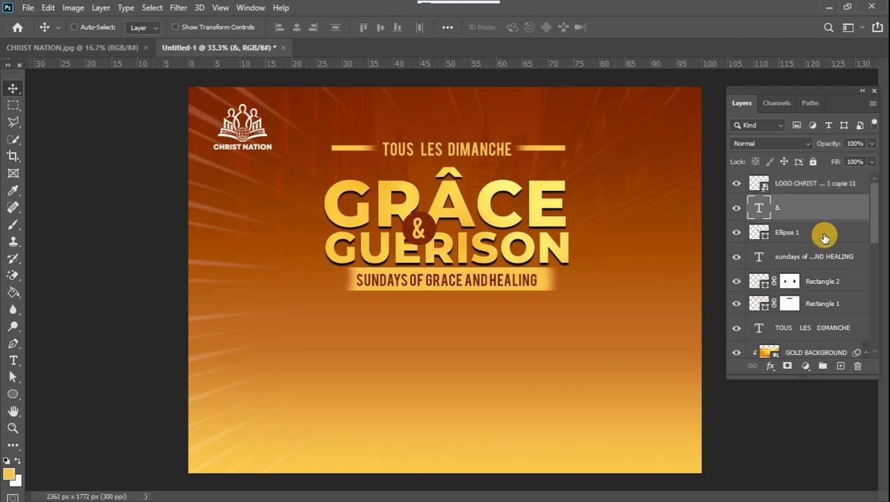
pyautogui.keyDown('ctrl'); pyautogui.click(826, 237); pyautogui.keyUp('ctrl')
pyautogui.keyDown('ctrl'); pyautogui.click(828, 258); pyautogui.keyUp('ctrl')
pyautogui.keyDown('ctrl'); pyautogui.click(829, 283); pyautogui.keyUp('ctrl')
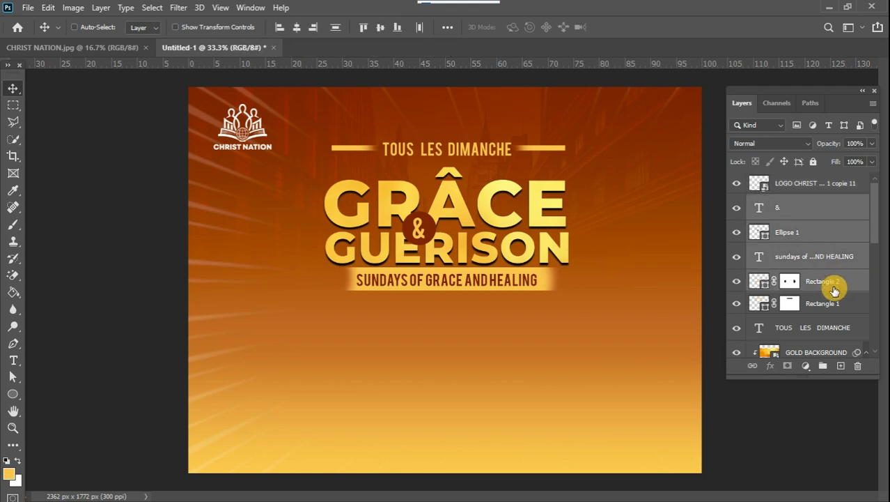
pyautogui.keyDown('ctrl'); pyautogui.click(835, 305); pyautogui.keyUp('ctrl')
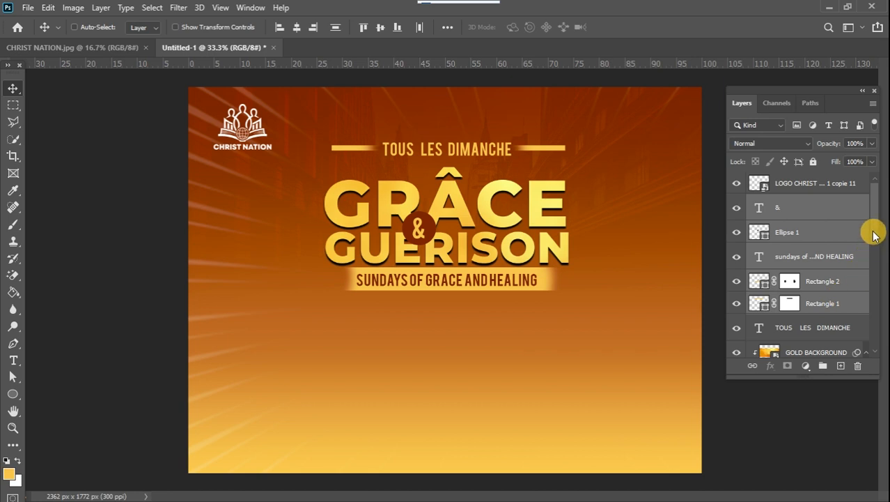
pyautogui.scroll(-5, 871, 237)
pyautogui.keyDown('ctrl'); pyautogui.click(820, 213); pyautogui.keyUp('ctrl')
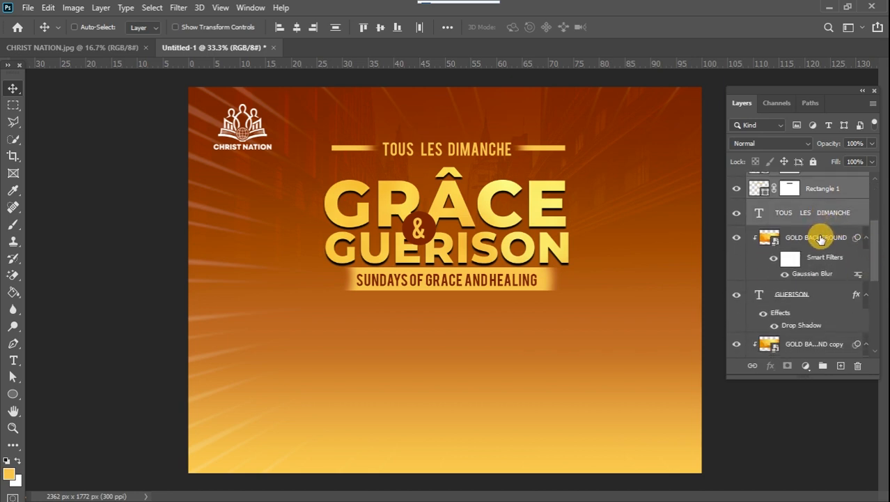
pyautogui.keyDown('ctrl'); pyautogui.click(817, 237); pyautogui.keyUp('ctrl')
pyautogui.keyDown('ctrl'); pyautogui.click(812, 295); pyautogui.keyUp('ctrl')
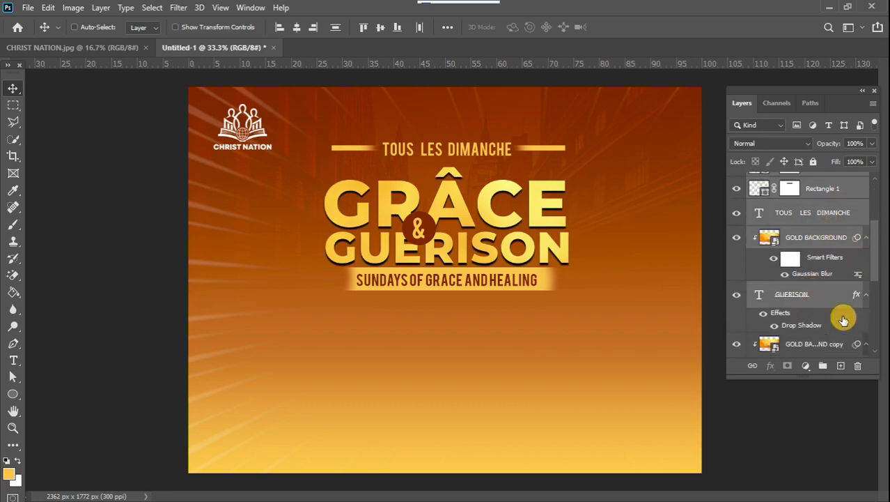
pyautogui.scroll(-2, 875, 276)
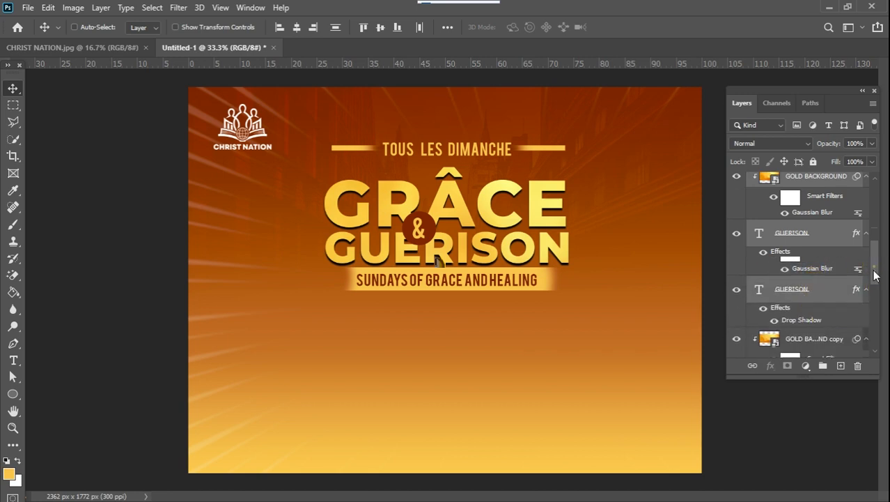